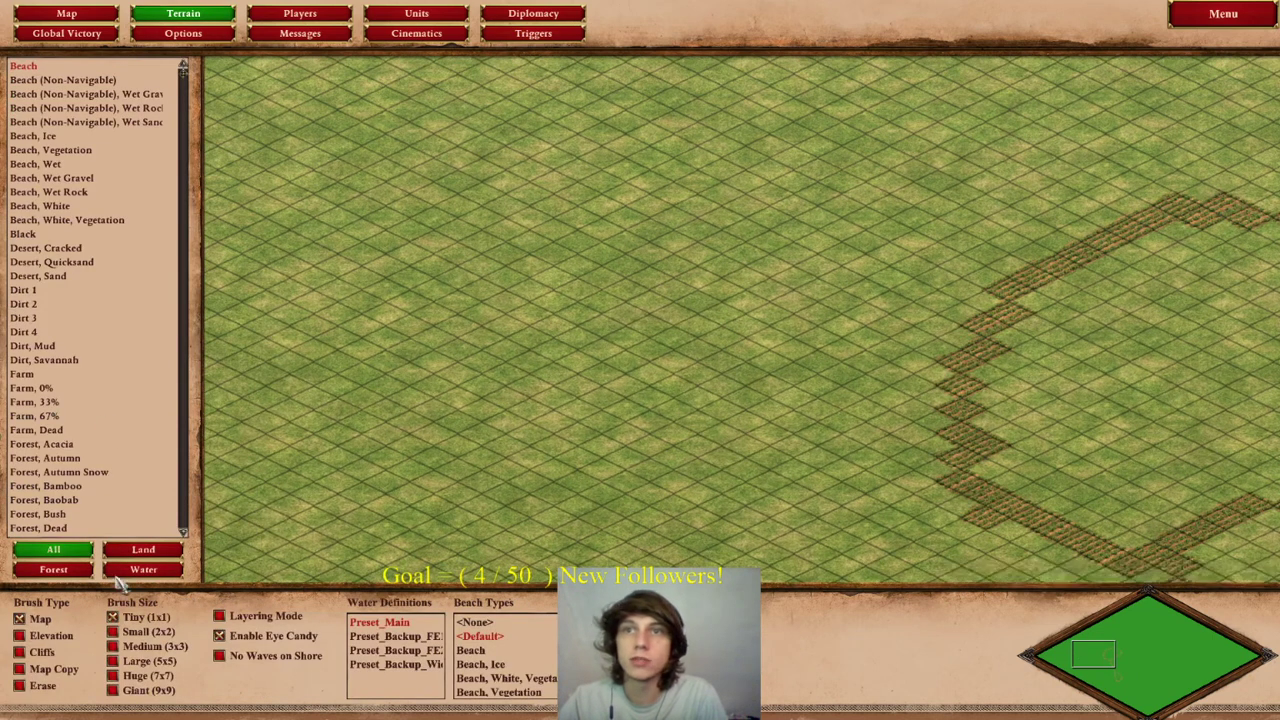
- Place several zigzag Granite Cliff ridges on the grass west of the brown track
{"action": "left_click", "coordinate": [22, 651]}
{"action": "mouse_move", "coordinate": [318, 395]}
{"action": "left_mouse_down"}
{"action": "mouse_move", "coordinate": [598, 244]}
{"action": "mouse_move", "coordinate": [701, 297]}
{"action": "left_mouse_up"}
{"action": "left_click_drag", "start_coordinate": [552, 152], "coordinate": [280, 100]}
{"action": "left_click_drag", "start_coordinate": [557, 400], "coordinate": [614, 529]}
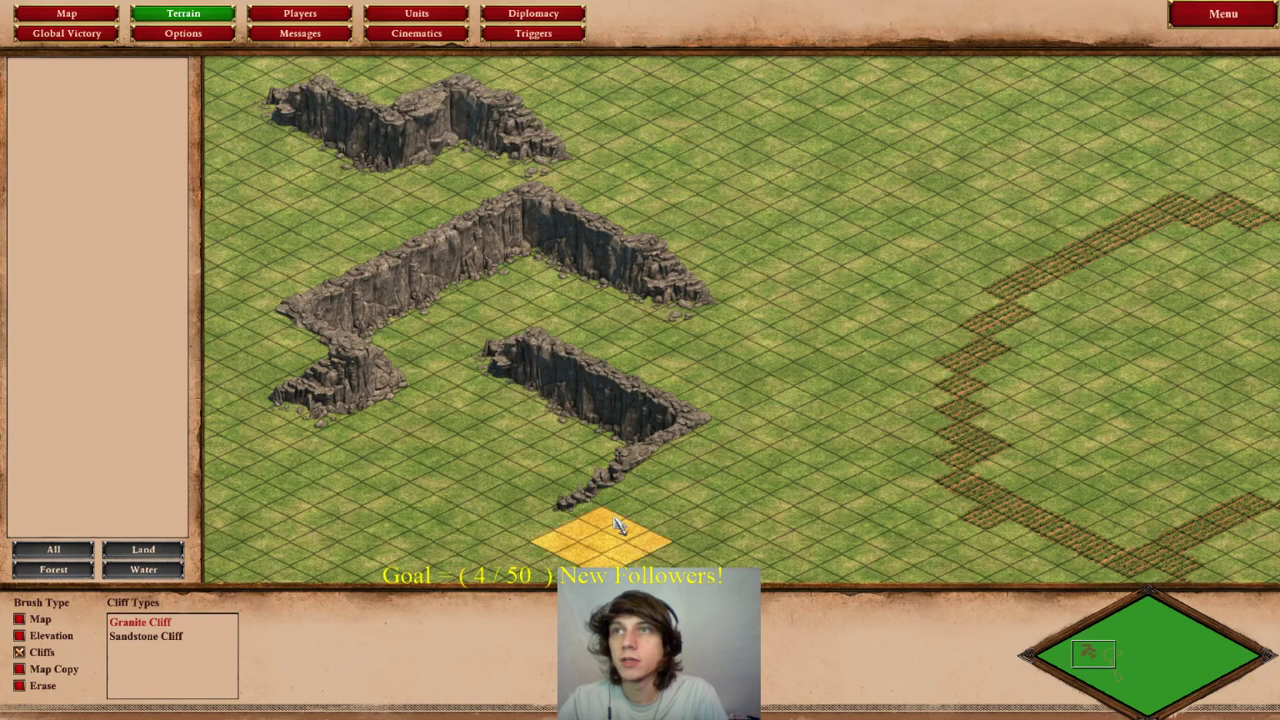
{"action": "left_click_drag", "start_coordinate": [794, 177], "coordinate": [855, 445]}
{"action": "key", "text": "Left"}
{"action": "mouse_move", "coordinate": [380, 145]}
{"action": "left_mouse_down"}
{"action": "mouse_move", "coordinate": [351, 366]}
{"action": "mouse_move", "coordinate": [503, 551]}
{"action": "left_mouse_up"}
{"action": "key", "text": "Right"}
{"action": "key", "text": "Right"}
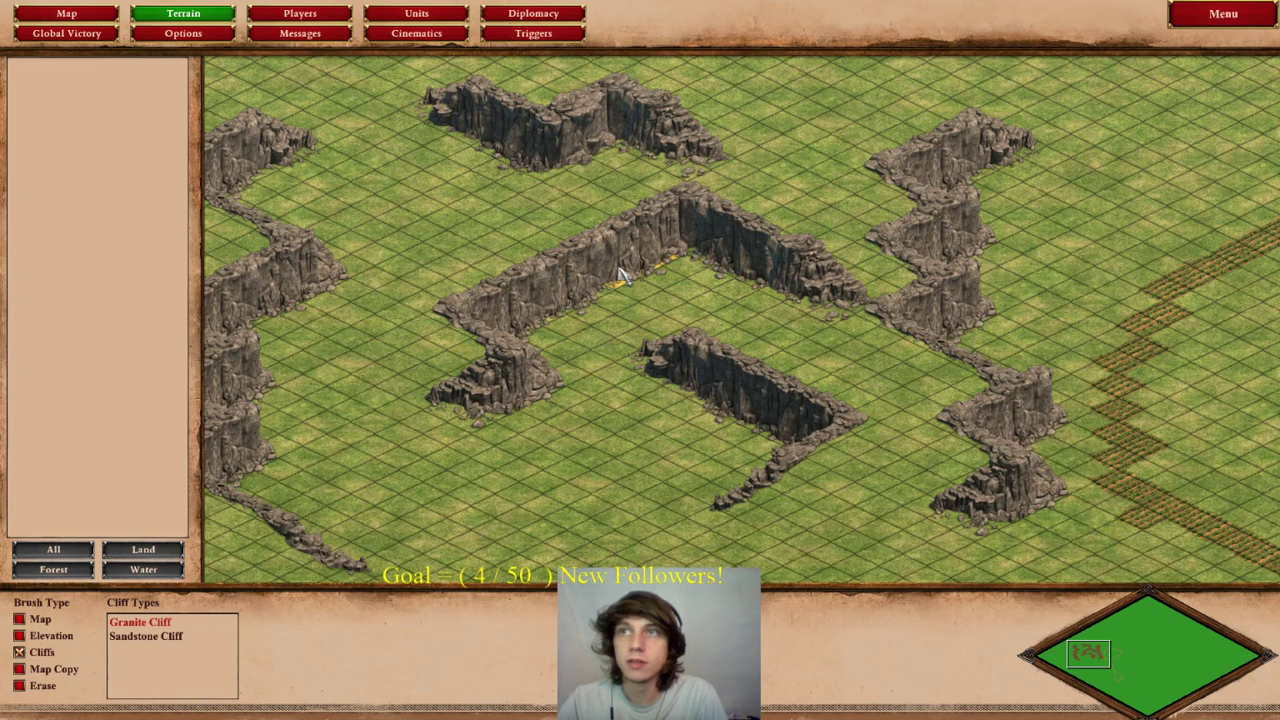
- Paint a winding Snow patch on open grass near the map's northwest edge with the Tiny (1x1) map brush
{"action": "mouse_move", "coordinate": [1277, 3]}
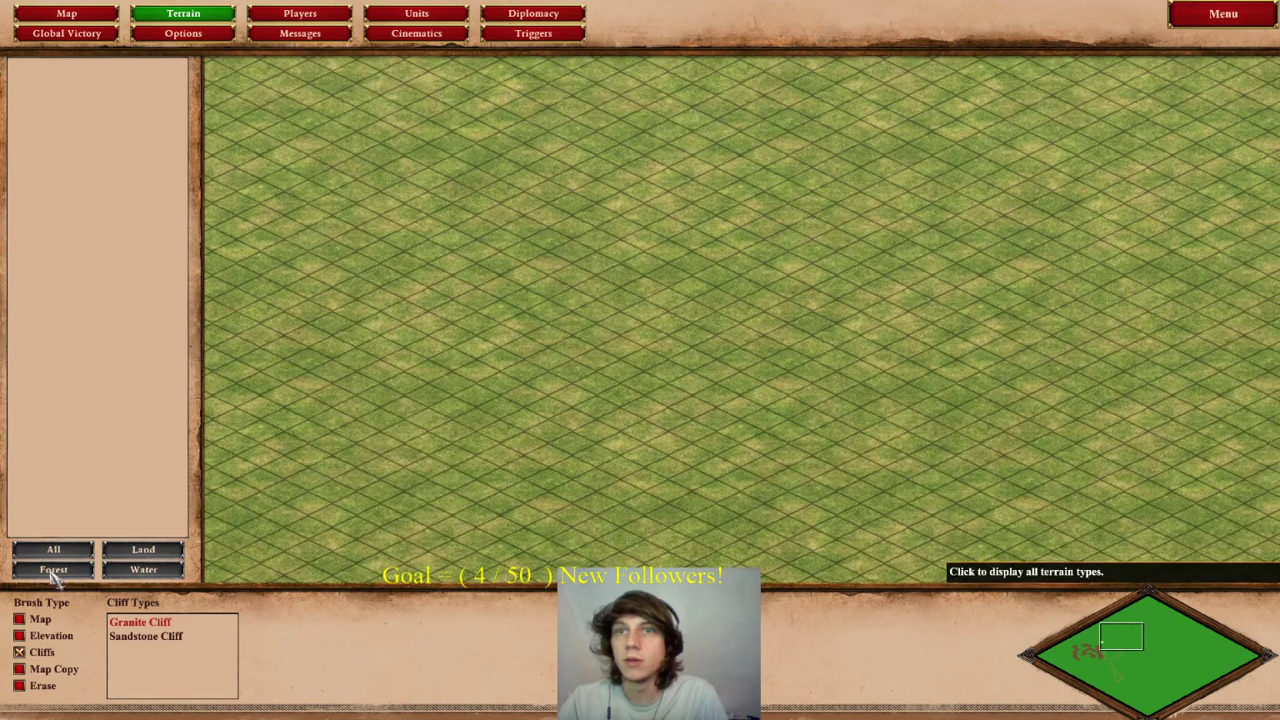
{"action": "left_click", "coordinate": [20, 619]}
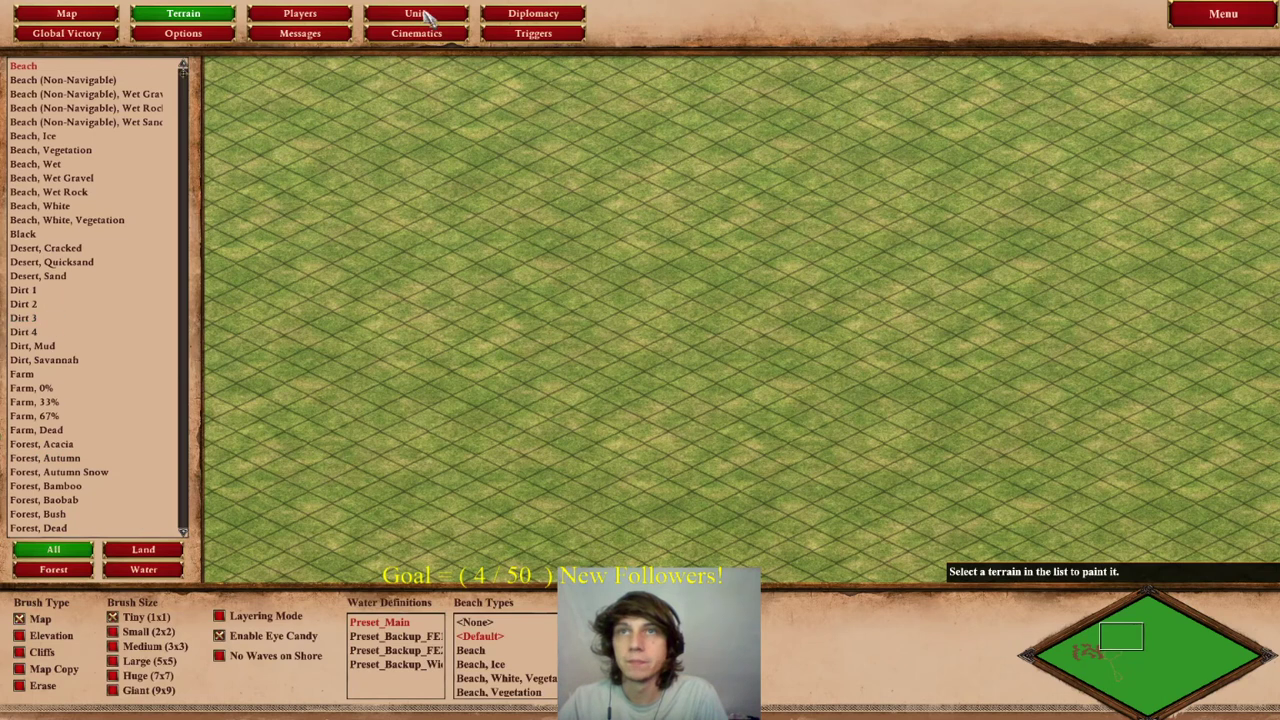
{"action": "scroll", "coordinate": [155, 210], "scroll_direction": "down", "scroll_amount": 5}
{"action": "scroll", "coordinate": [155, 210], "scroll_direction": "down", "scroll_amount": 8}
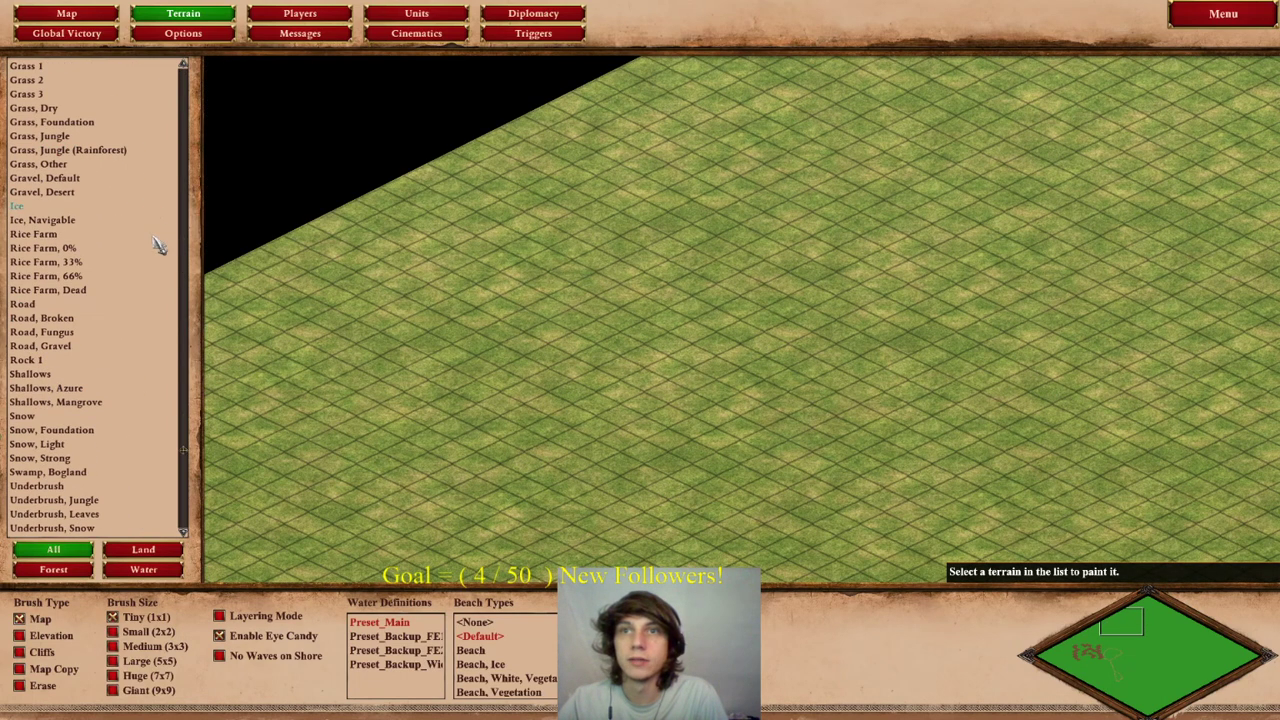
{"action": "left_click", "coordinate": [22, 416]}
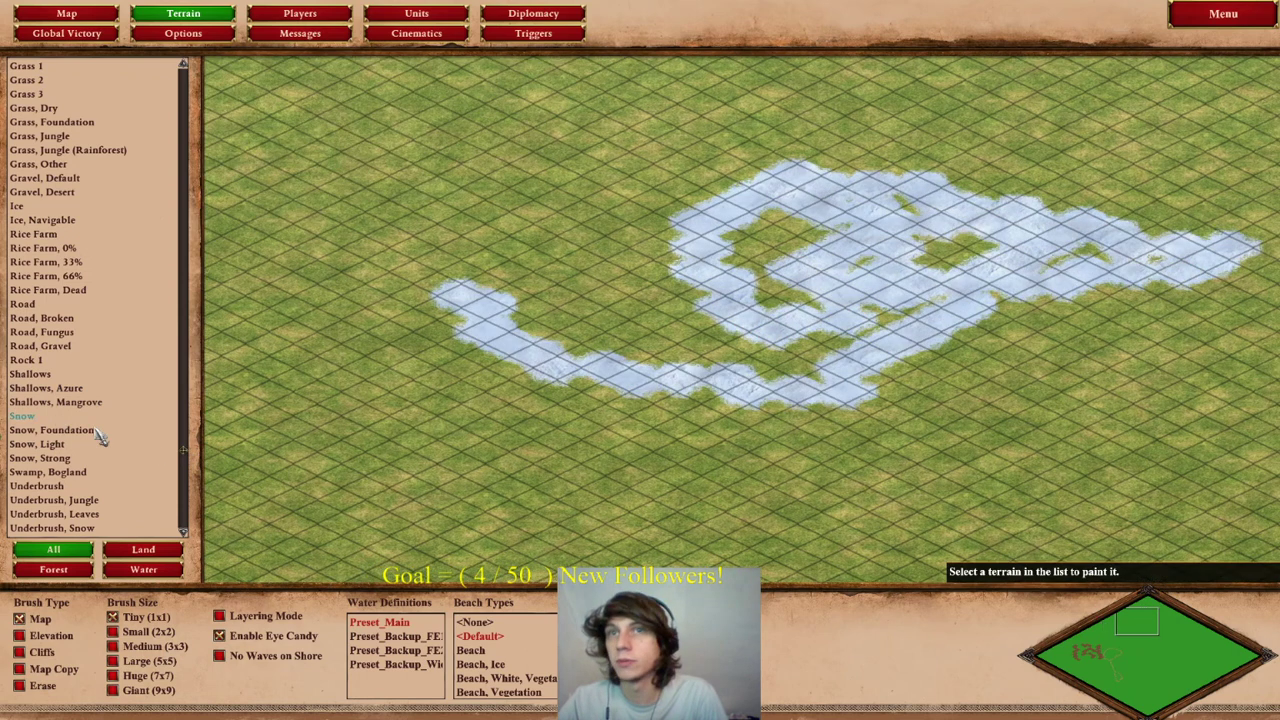
- Fill in and enlarge the snow patch with Snow, Strong terrain, using the Medium (3x3) brush
{"action": "left_click", "coordinate": [112, 460]}
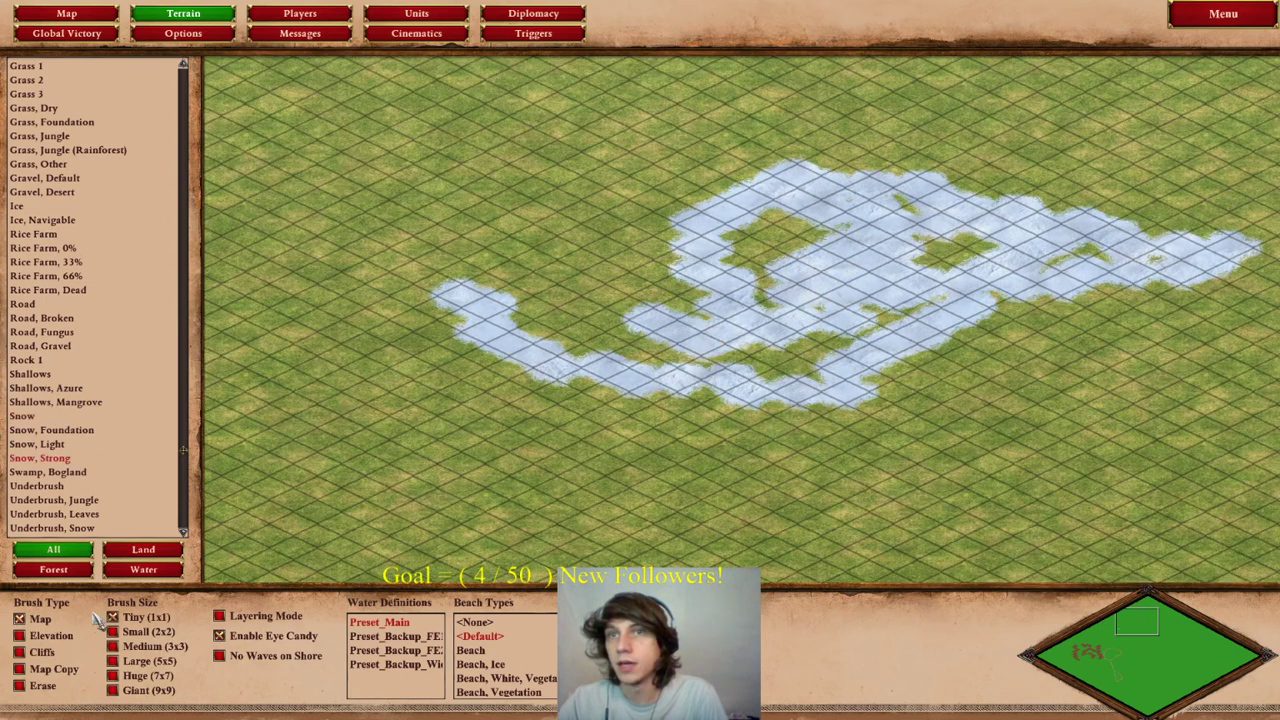
{"action": "left_click", "coordinate": [112, 646]}
{"action": "mouse_move", "coordinate": [514, 371]}
{"action": "left_mouse_down"}
{"action": "mouse_move", "coordinate": [630, 378]}
{"action": "mouse_move", "coordinate": [942, 312]}
{"action": "mouse_move", "coordinate": [780, 380]}
{"action": "left_mouse_up"}
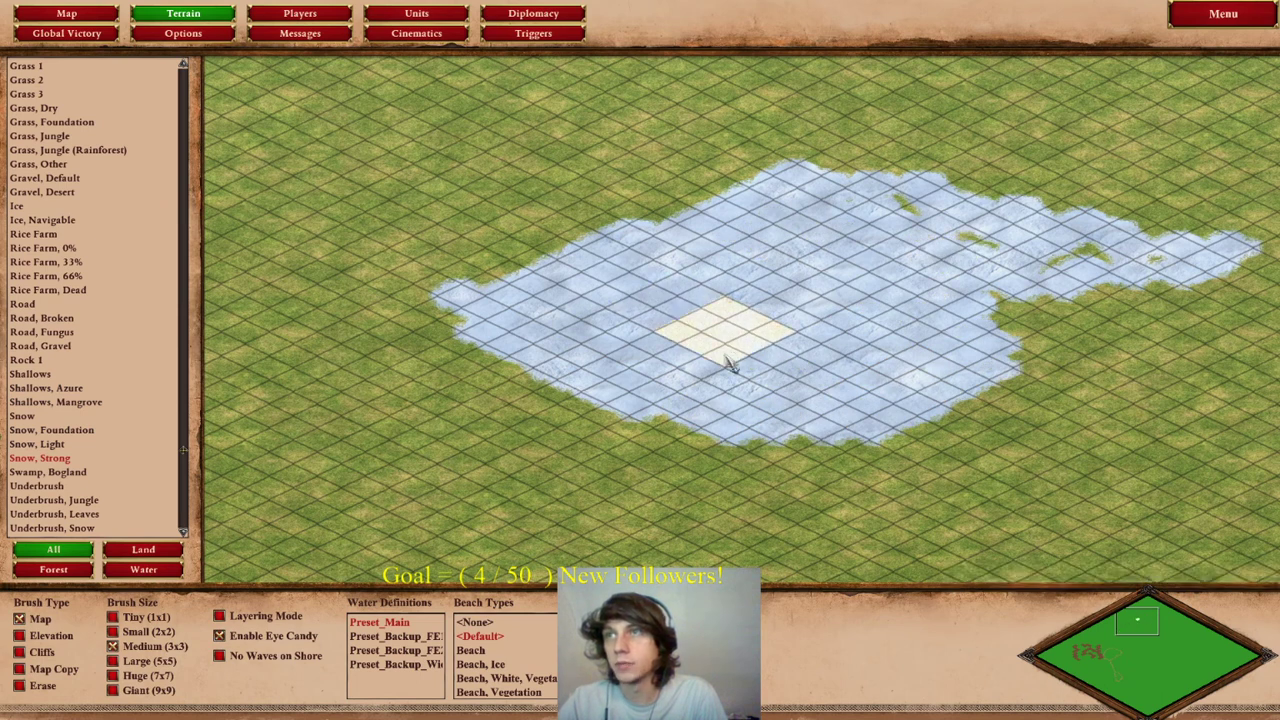
{"action": "mouse_move", "coordinate": [437, 404]}
{"action": "left_mouse_down"}
{"action": "mouse_move", "coordinate": [697, 194]}
{"action": "mouse_move", "coordinate": [1014, 314]}
{"action": "mouse_move", "coordinate": [623, 289]}
{"action": "mouse_move", "coordinate": [783, 135]}
{"action": "left_mouse_up"}
- Cover the ground around the western granite cliffs with Snow, Strong using the Huge (7x7) brush
{"action": "key", "text": "Down"}
{"action": "key", "text": "Left"}
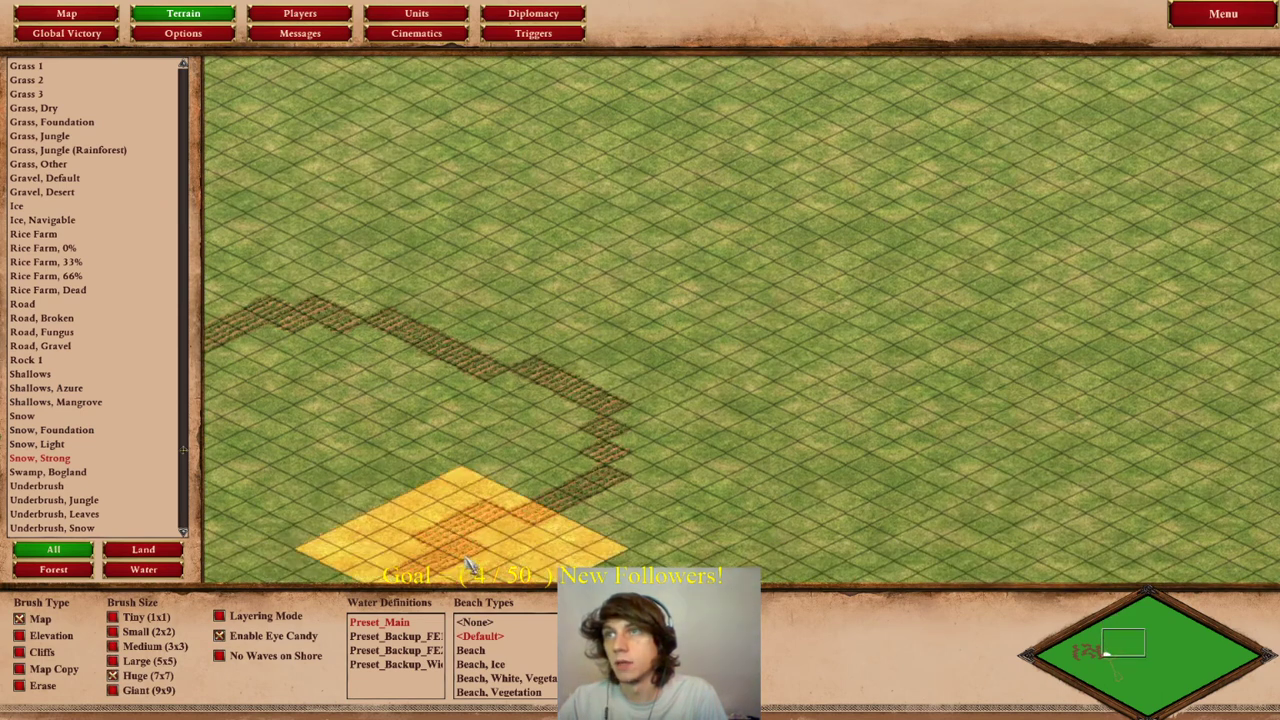
{"action": "key", "text": "Up"}
{"action": "key", "text": "Down"}
{"action": "mouse_move", "coordinate": [455, 512]}
{"action": "left_mouse_down"}
{"action": "mouse_move", "coordinate": [563, 234]}
{"action": "mouse_move", "coordinate": [629, 328]}
{"action": "left_mouse_up"}
{"action": "key", "text": "Up"}
{"action": "mouse_move", "coordinate": [543, 326]}
{"action": "left_mouse_down"}
{"action": "mouse_move", "coordinate": [586, 366]}
{"action": "mouse_move", "coordinate": [663, 380]}
{"action": "mouse_move", "coordinate": [698, 308]}
{"action": "mouse_move", "coordinate": [557, 377]}
{"action": "mouse_move", "coordinate": [650, 290]}
{"action": "mouse_move", "coordinate": [683, 375]}
{"action": "left_mouse_up"}
{"action": "key", "text": "Down"}
{"action": "key", "text": "Down"}
{"action": "key", "text": "Down"}
{"action": "key", "text": "Up"}
{"action": "key", "text": "Down"}
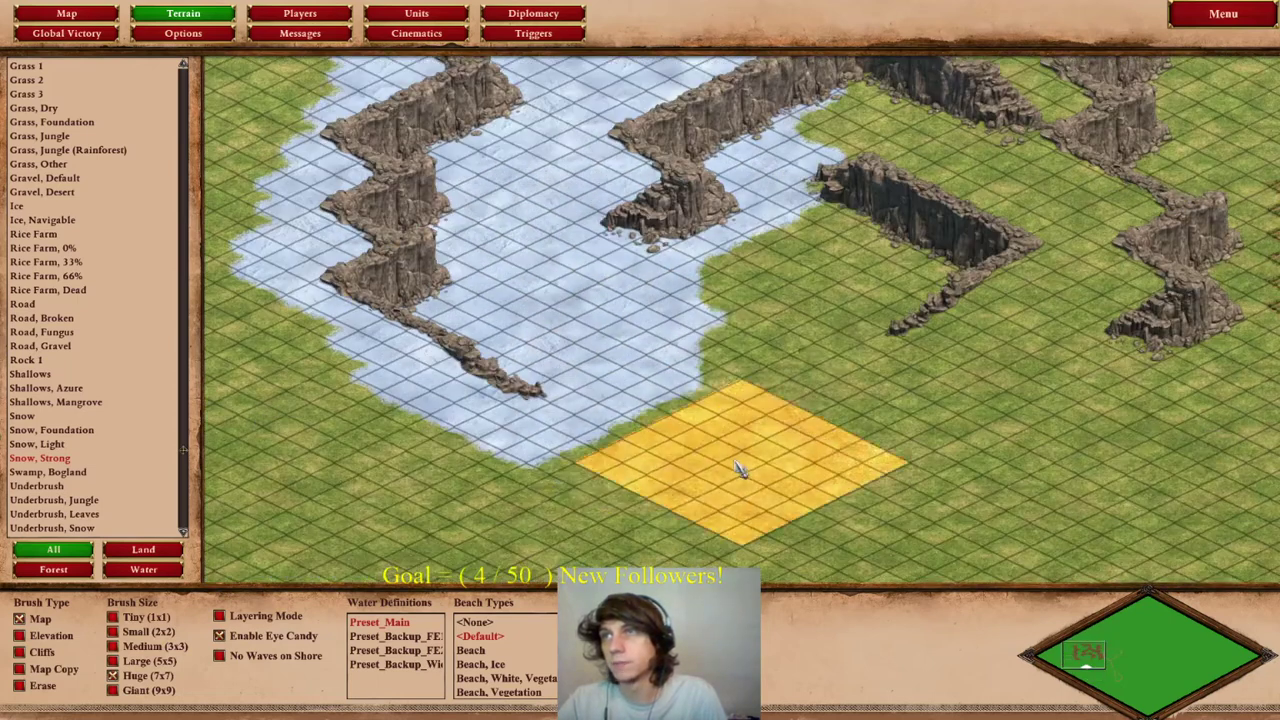
{"action": "left_click_drag", "start_coordinate": [697, 208], "coordinate": [662, 428]}
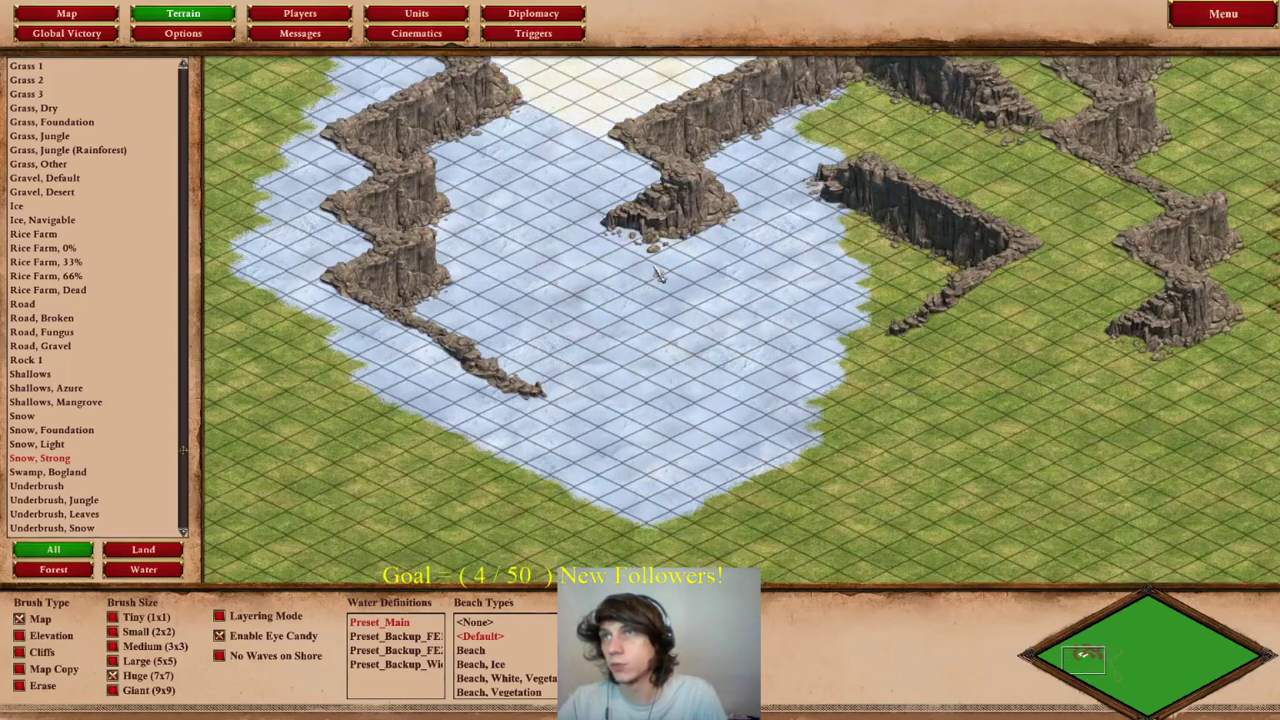
- Paint a large Desert, Sand patch near the map's eastern corner with the Huge (7x7) brush
{"action": "mouse_move", "coordinate": [990, 3]}
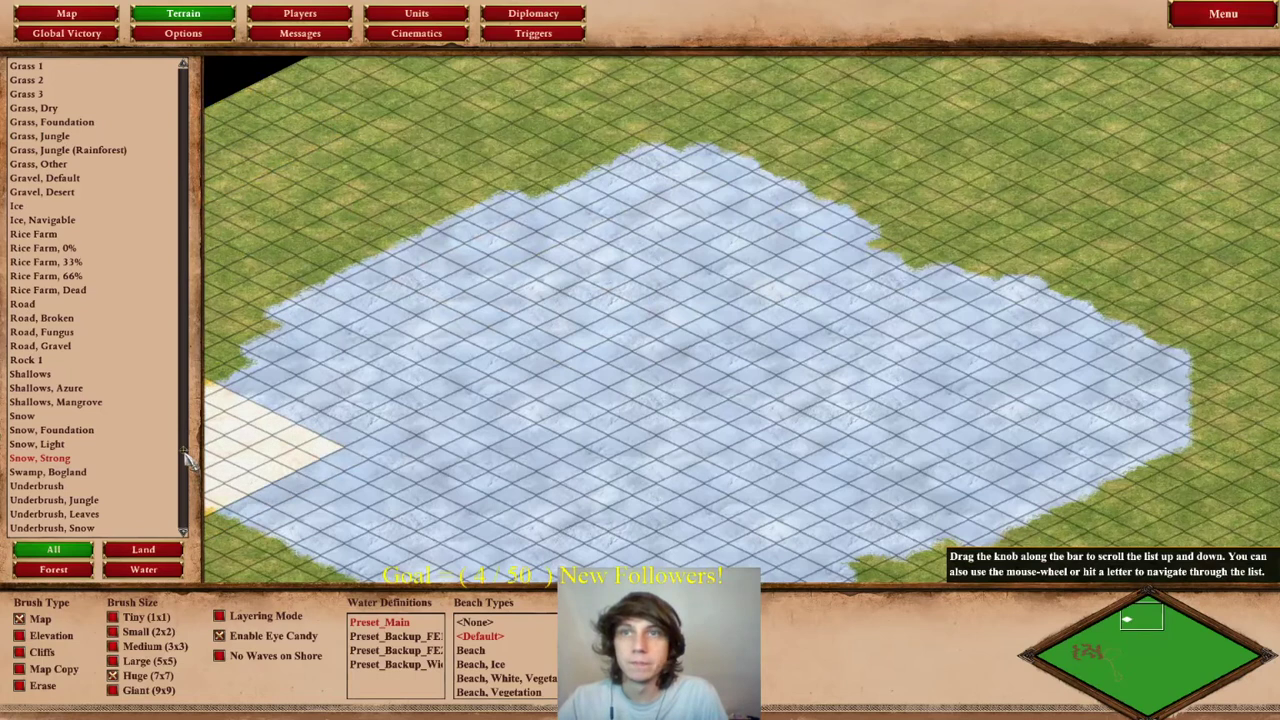
{"action": "left_click_drag", "start_coordinate": [184, 452], "coordinate": [184, 459]}
{"action": "mouse_move", "coordinate": [1279, 540]}
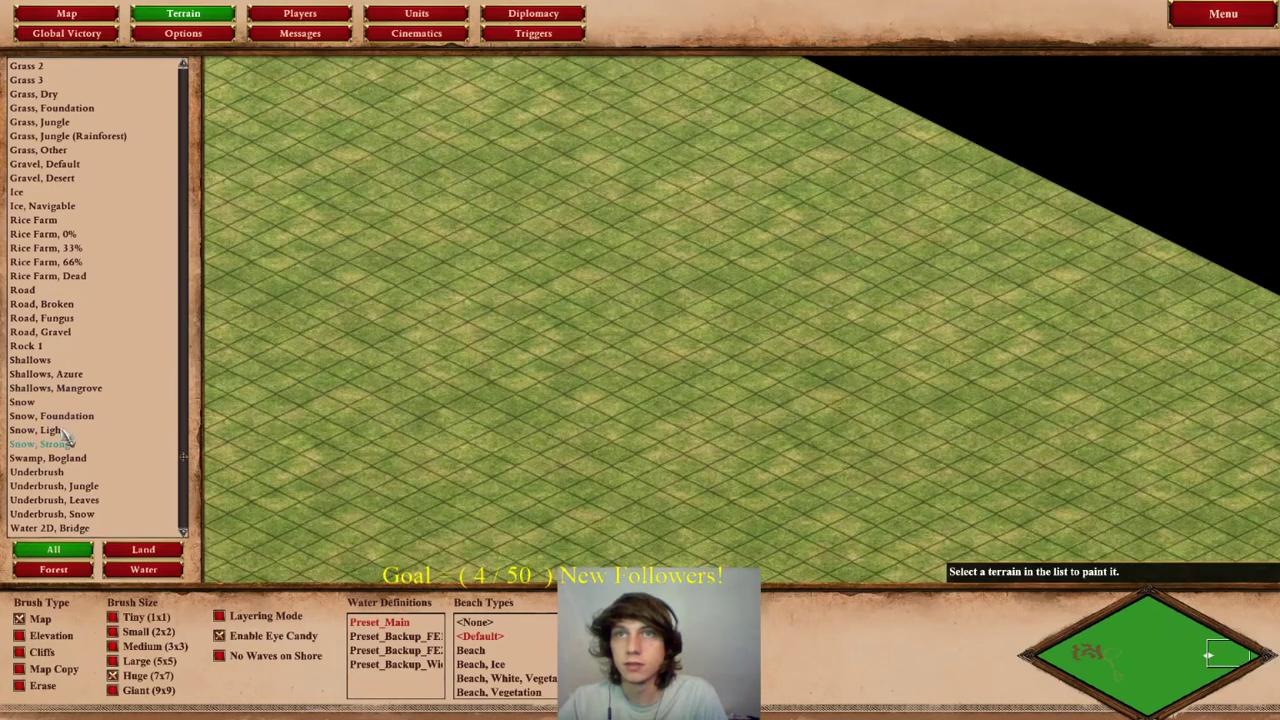
{"action": "scroll", "coordinate": [171, 434], "scroll_direction": "up", "scroll_amount": 7}
{"action": "left_click_drag", "start_coordinate": [184, 402], "coordinate": [160, 104]}
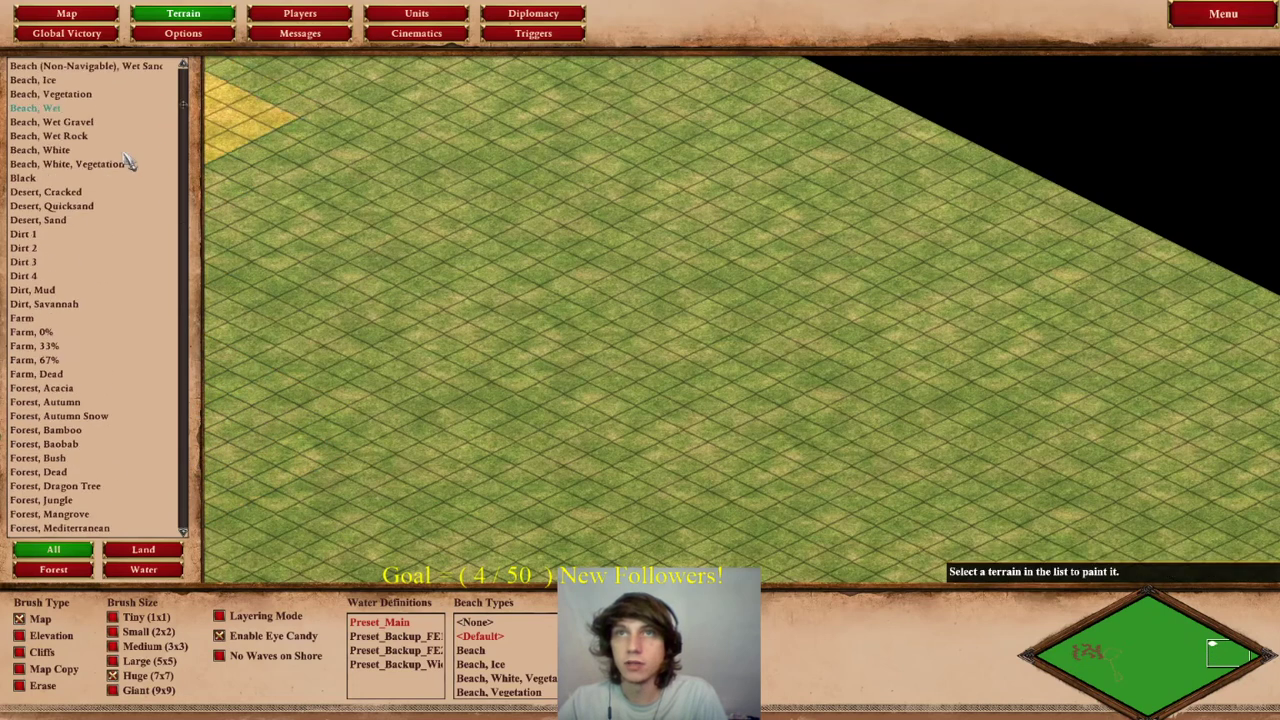
{"action": "left_click", "coordinate": [80, 222]}
{"action": "left_click_drag", "start_coordinate": [629, 251], "coordinate": [809, 251]}
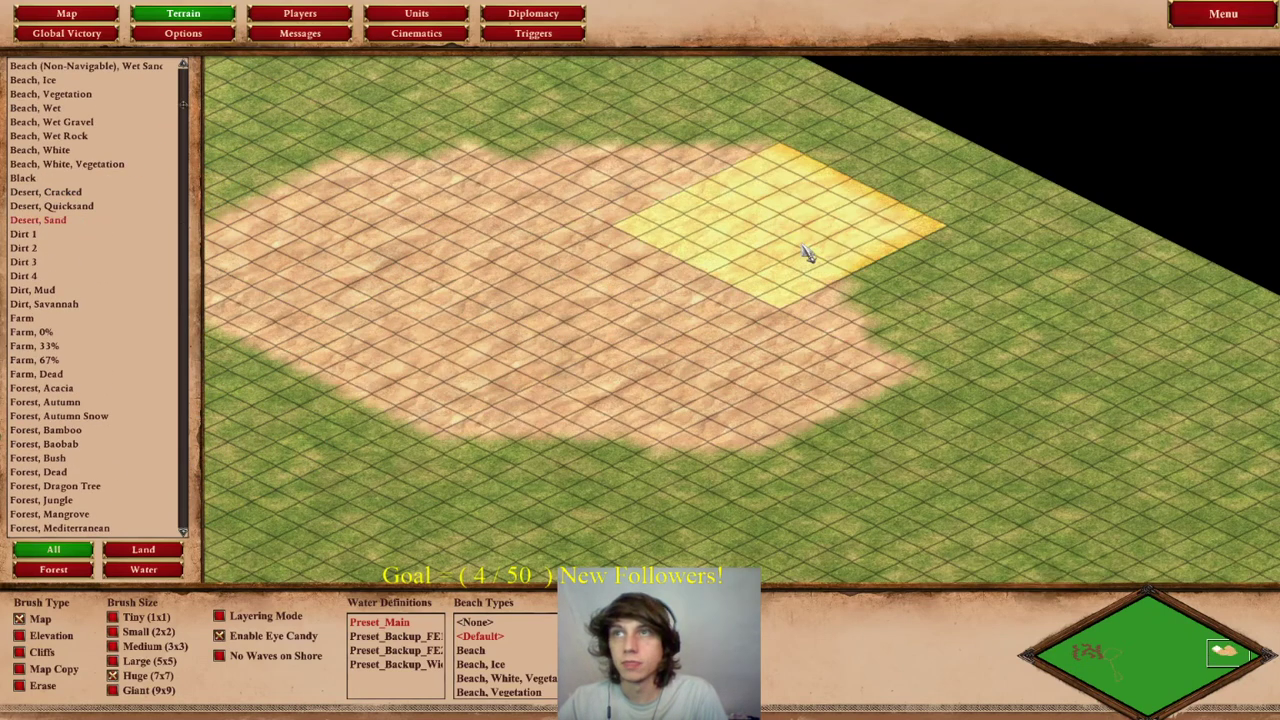
- Paint Desert, Quicksand around the sand patch and along the map's northeast edge
{"action": "left_click", "coordinate": [128, 210]}
{"action": "mouse_move", "coordinate": [520, 100]}
{"action": "left_mouse_down"}
{"action": "mouse_move", "coordinate": [614, 186]}
{"action": "mouse_move", "coordinate": [914, 249]}
{"action": "mouse_move", "coordinate": [975, 375]}
{"action": "mouse_move", "coordinate": [731, 97]}
{"action": "mouse_move", "coordinate": [766, 251]}
{"action": "mouse_move", "coordinate": [848, 383]}
{"action": "left_mouse_up"}
{"action": "key", "text": "Right"}
{"action": "mouse_move", "coordinate": [805, 485]}
{"action": "left_mouse_down"}
{"action": "mouse_move", "coordinate": [880, 386]}
{"action": "mouse_move", "coordinate": [871, 314]}
{"action": "mouse_move", "coordinate": [868, 398]}
{"action": "left_mouse_up"}
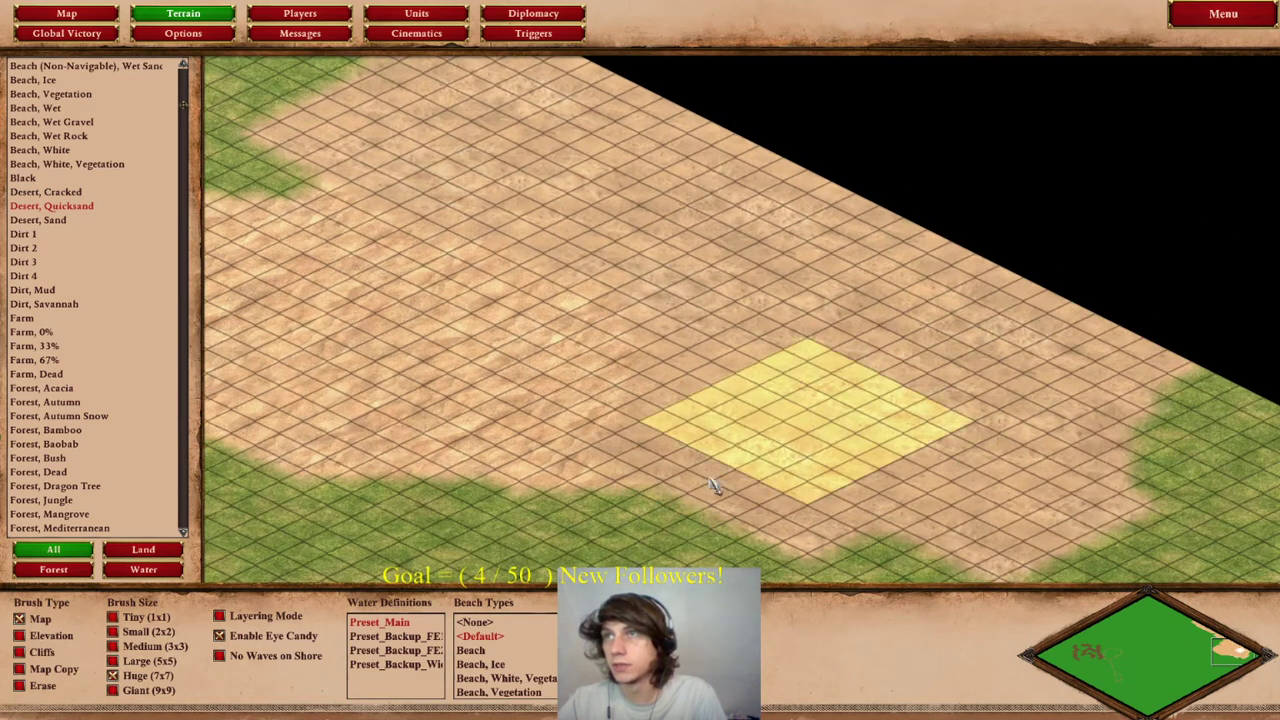
- Paint a Desert, Cracked area along the western side of the sand patch
{"action": "left_click", "coordinate": [38, 220]}
{"action": "key", "text": "Up"}
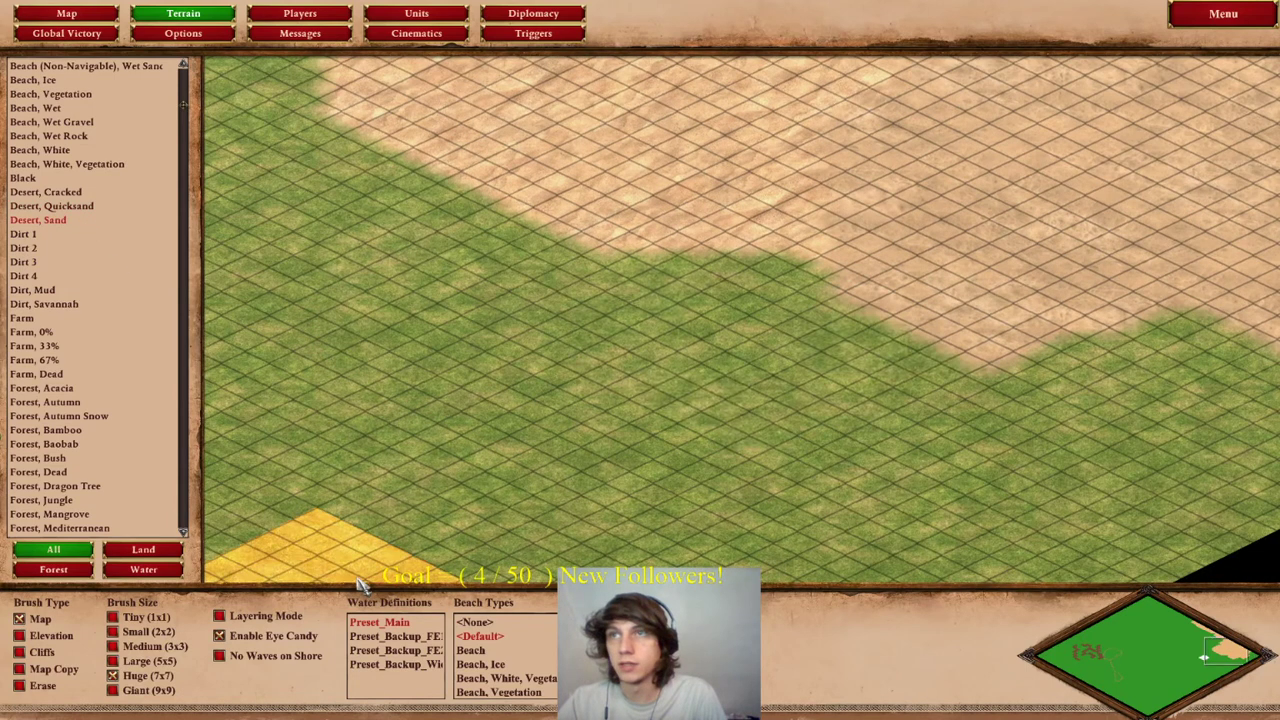
{"action": "left_click", "coordinate": [46, 192]}
{"action": "mouse_move", "coordinate": [440, 210]}
{"action": "left_mouse_down"}
{"action": "mouse_move", "coordinate": [449, 457]}
{"action": "mouse_move", "coordinate": [586, 349]}
{"action": "left_mouse_up"}
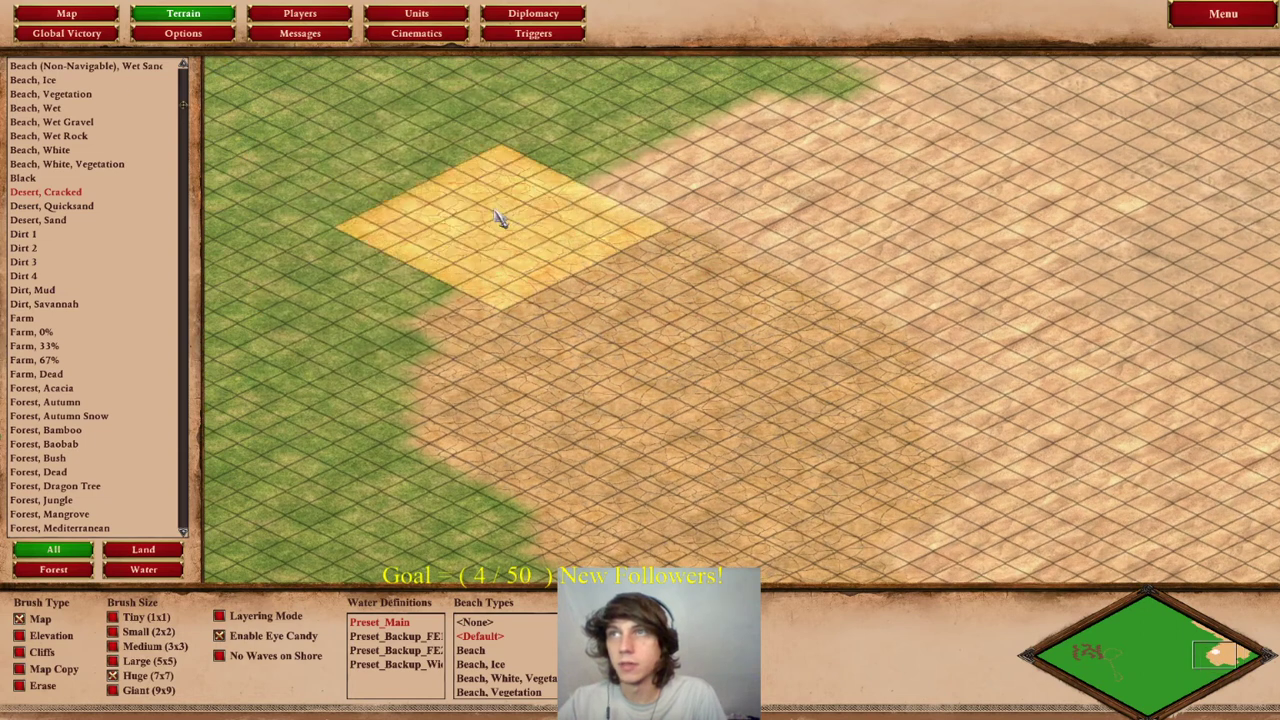
{"action": "mouse_move", "coordinate": [500, 218]}
{"action": "left_mouse_down"}
{"action": "mouse_move", "coordinate": [506, 371]}
{"action": "mouse_move", "coordinate": [380, 306]}
{"action": "mouse_move", "coordinate": [503, 491]}
{"action": "mouse_move", "coordinate": [130, 316]}
{"action": "left_mouse_up"}
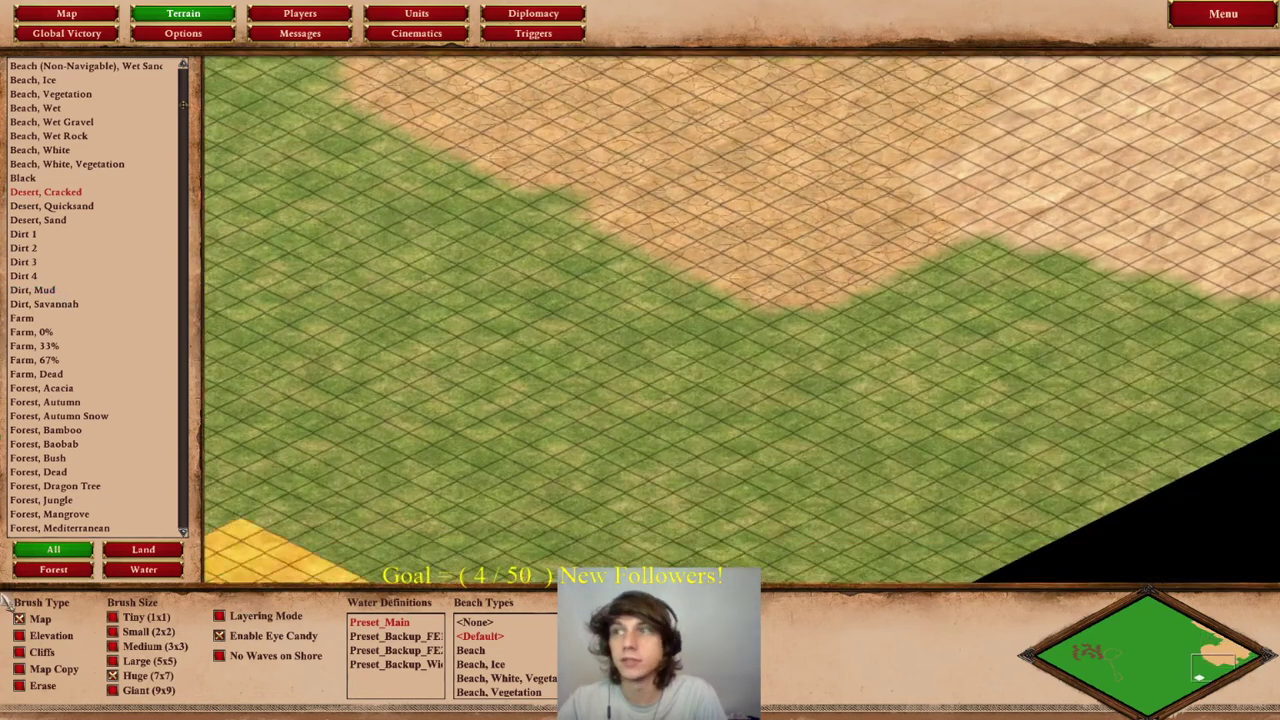
- Look over the map's desert region, snow terrain and granite cliffs
{"action": "mouse_move", "coordinate": [5, 62]}
{"action": "mouse_move", "coordinate": [679, 3]}
{"action": "mouse_move", "coordinate": [1277, 640]}
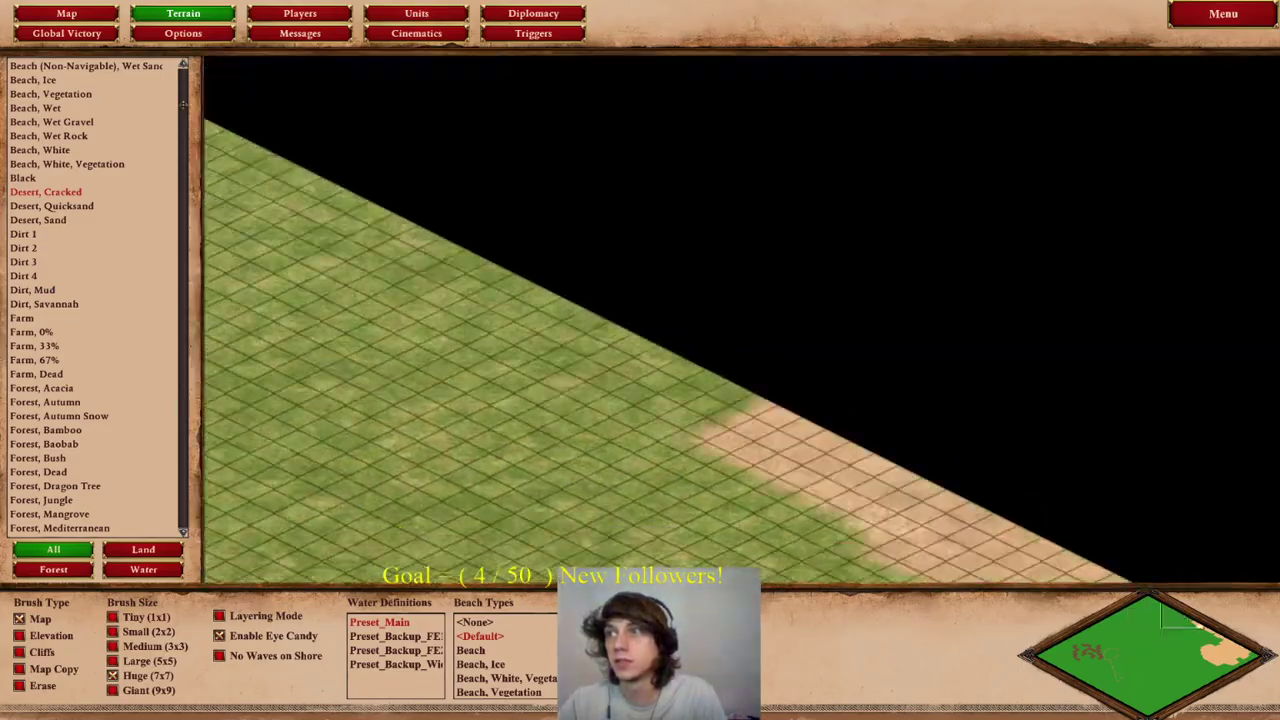
{"action": "mouse_move", "coordinate": [4, 418]}
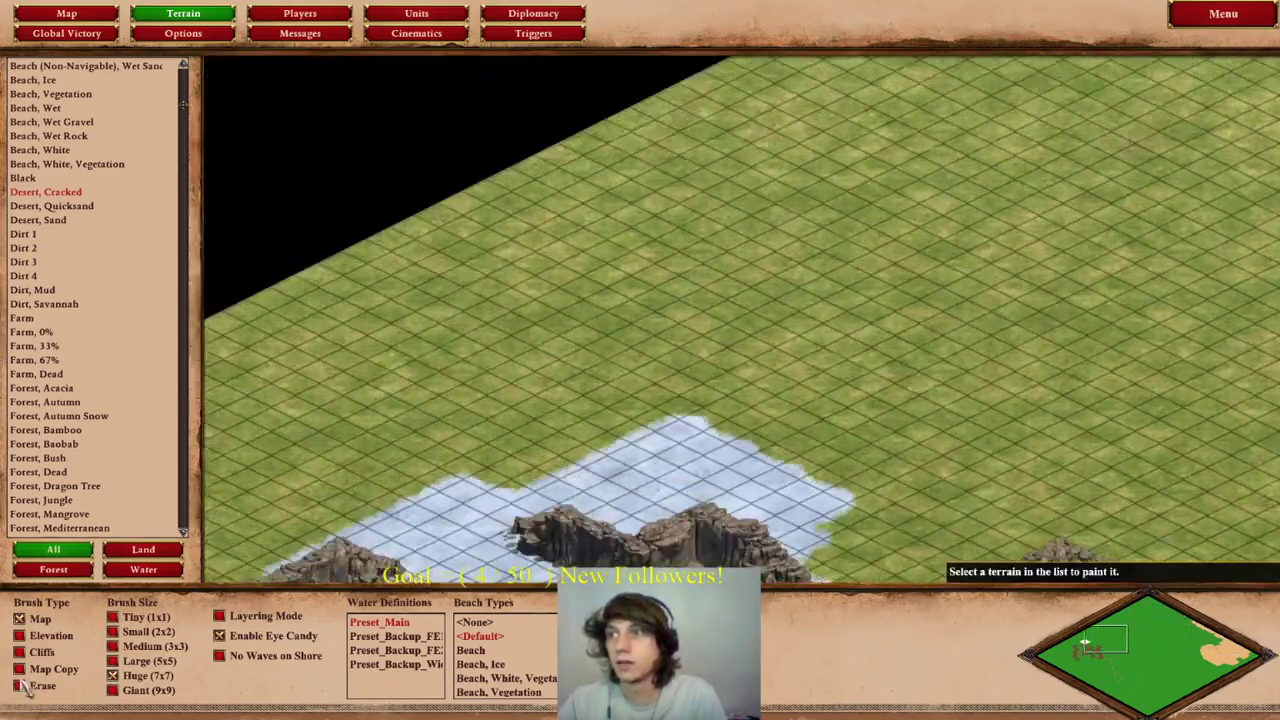
{"action": "mouse_move", "coordinate": [10, 716]}
{"action": "mouse_move", "coordinate": [1278, 371]}
{"action": "mouse_move", "coordinate": [1278, 263]}
{"action": "mouse_move", "coordinate": [3, 254]}
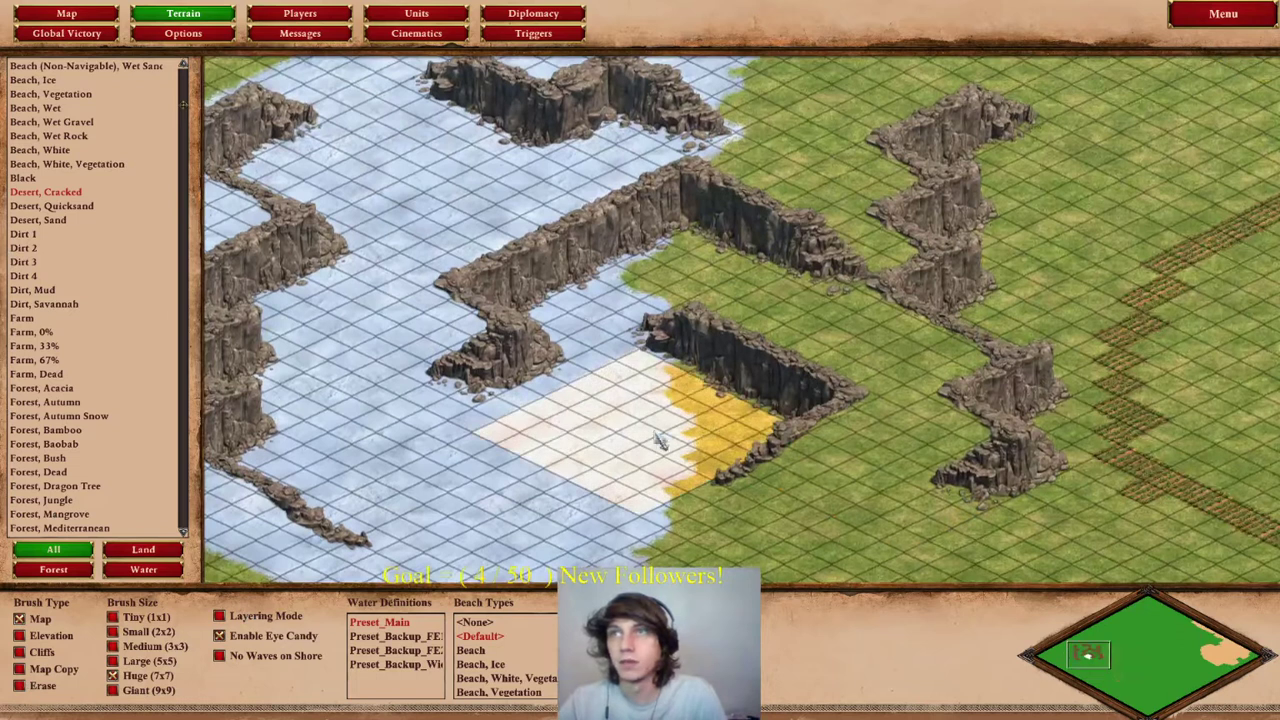
{"action": "mouse_move", "coordinate": [1277, 72]}
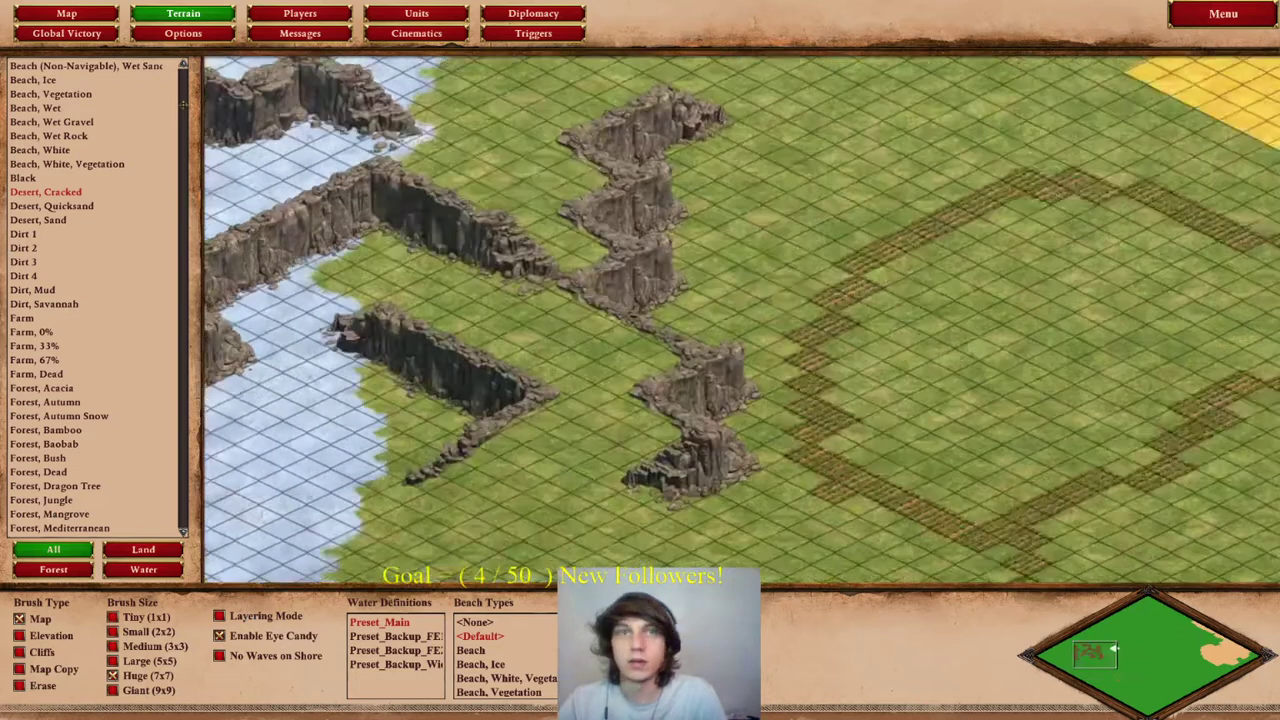
{"action": "mouse_move", "coordinate": [1277, 10]}
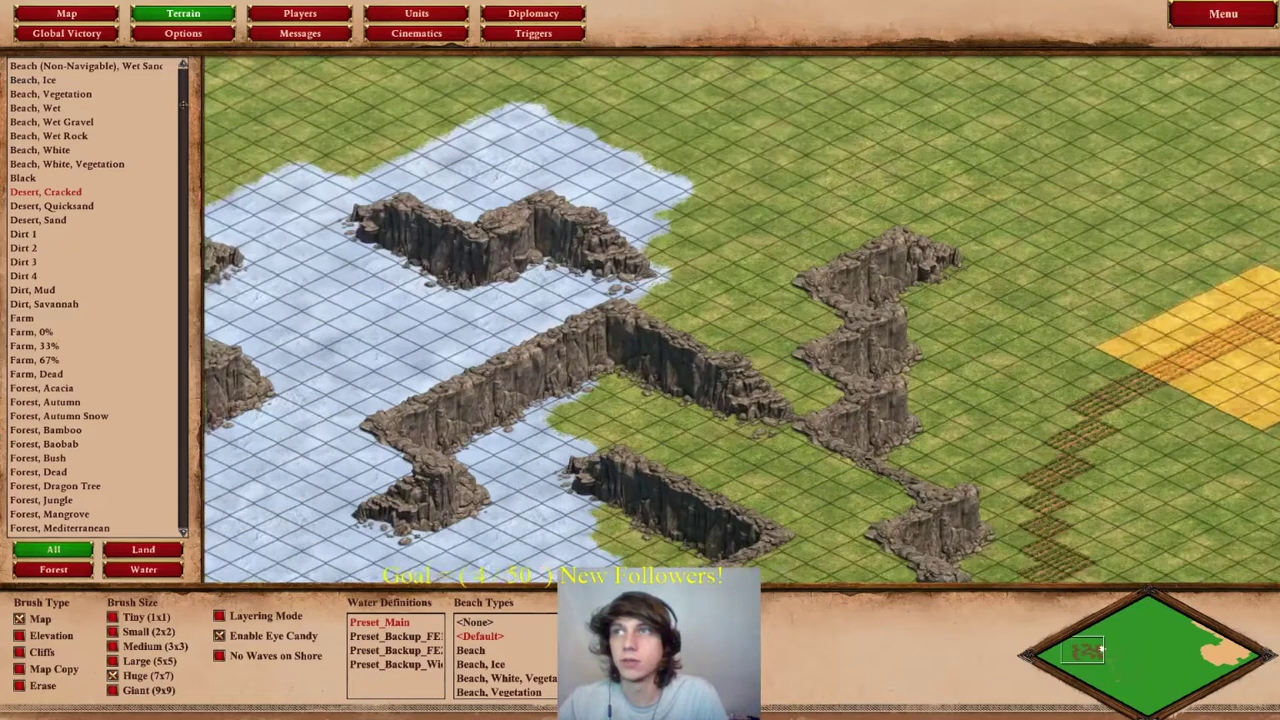
- Cover the brown track area east of the granite cliffs with Desert, Sand
{"action": "mouse_move", "coordinate": [1277, 348]}
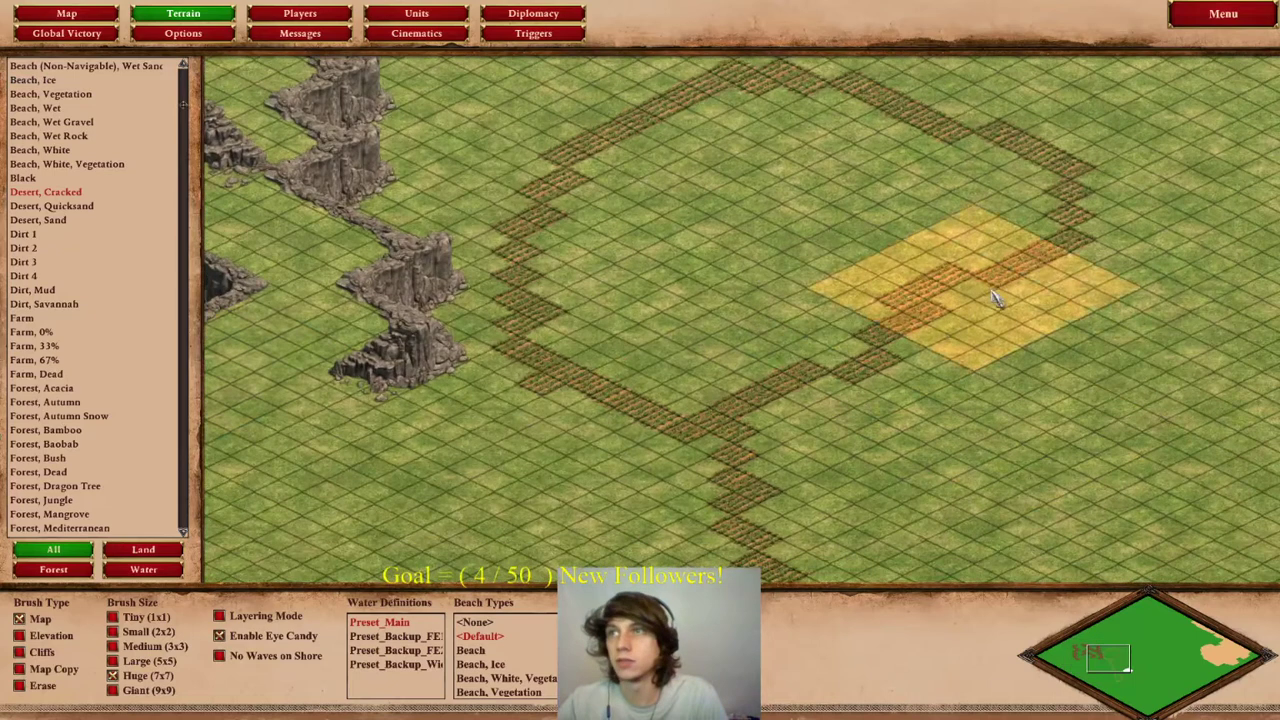
{"action": "left_click", "coordinate": [70, 224]}
{"action": "mouse_move", "coordinate": [666, 306]}
{"action": "left_mouse_down"}
{"action": "mouse_move", "coordinate": [634, 129]}
{"action": "mouse_move", "coordinate": [986, 157]}
{"action": "mouse_move", "coordinate": [1170, 232]}
{"action": "mouse_move", "coordinate": [763, 397]}
{"action": "mouse_move", "coordinate": [949, 486]}
{"action": "mouse_move", "coordinate": [1131, 200]}
{"action": "mouse_move", "coordinate": [843, 143]}
{"action": "mouse_move", "coordinate": [420, 170]}
{"action": "mouse_move", "coordinate": [686, 457]}
{"action": "mouse_move", "coordinate": [1057, 537]}
{"action": "mouse_move", "coordinate": [587, 540]}
{"action": "mouse_move", "coordinate": [846, 500]}
{"action": "mouse_move", "coordinate": [1143, 506]}
{"action": "mouse_move", "coordinate": [1194, 237]}
{"action": "mouse_move", "coordinate": [975, 203]}
{"action": "left_mouse_up"}
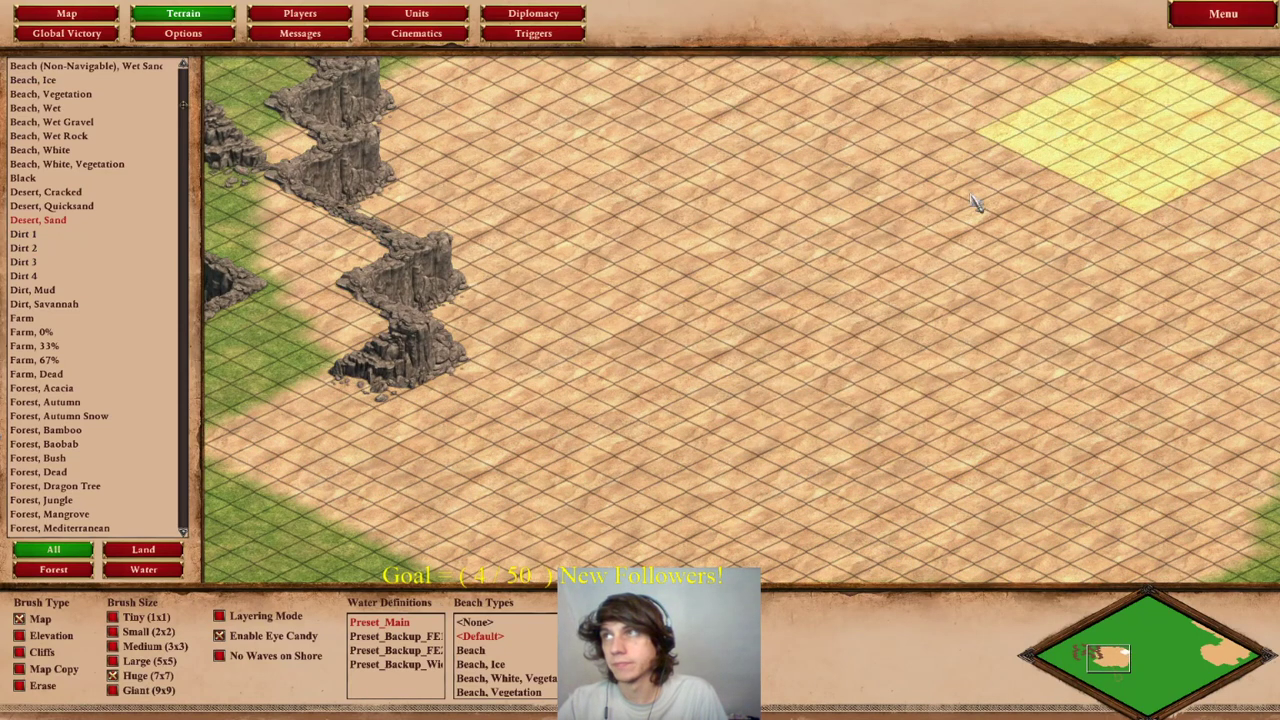
- Create a scenario trigger named Desert Weather Damage and give it a Timer condition
{"action": "left_click", "coordinate": [540, 34]}
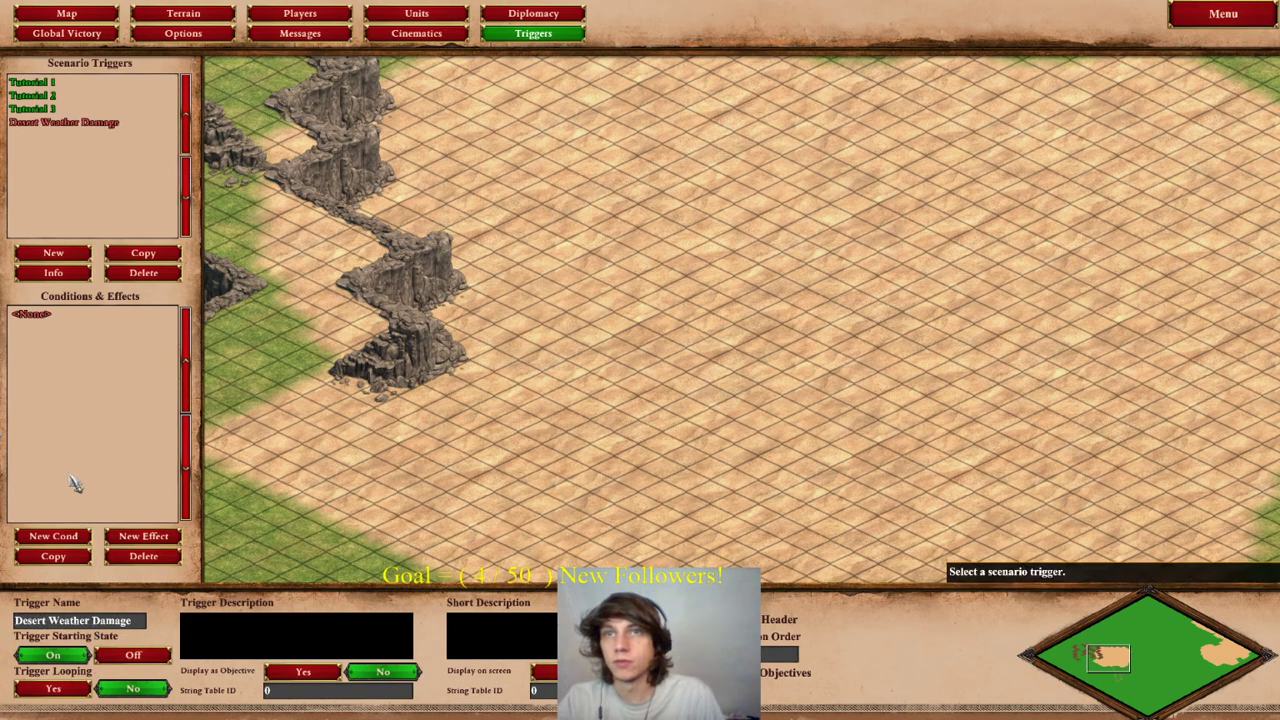
{"action": "left_click", "coordinate": [80, 543]}
{"action": "left_click", "coordinate": [99, 617]}
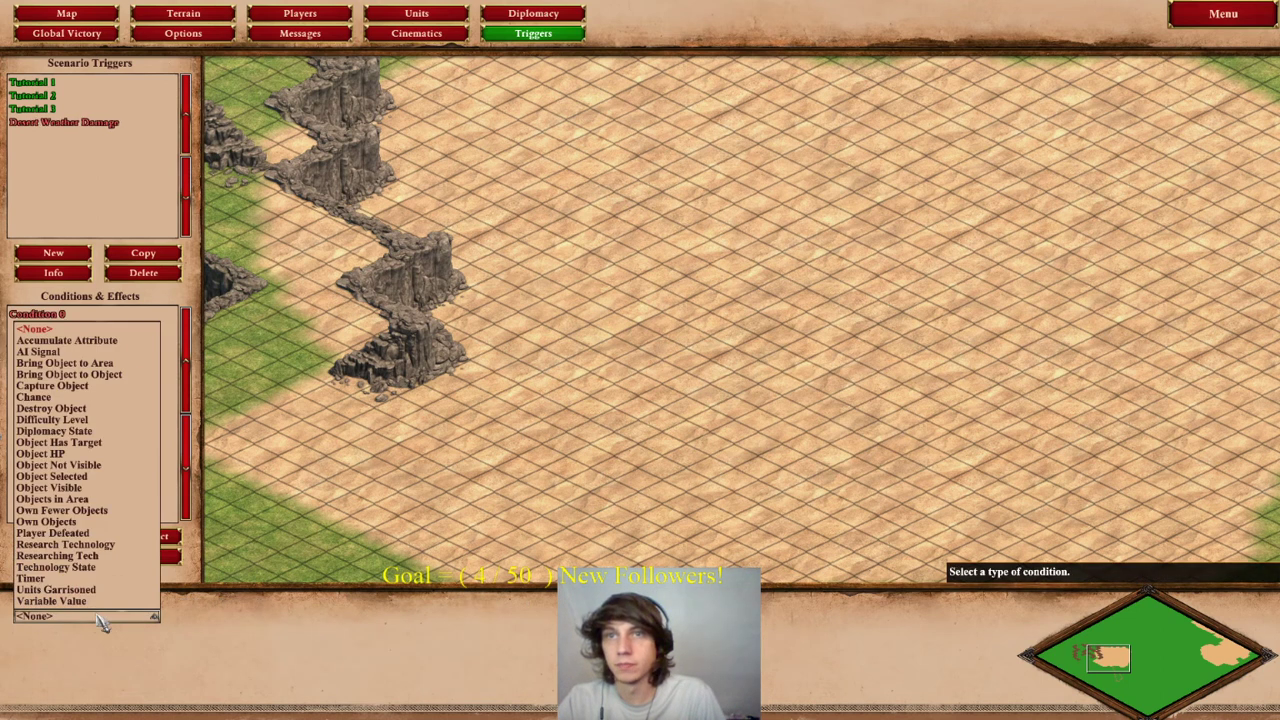
{"action": "left_click", "coordinate": [82, 580]}
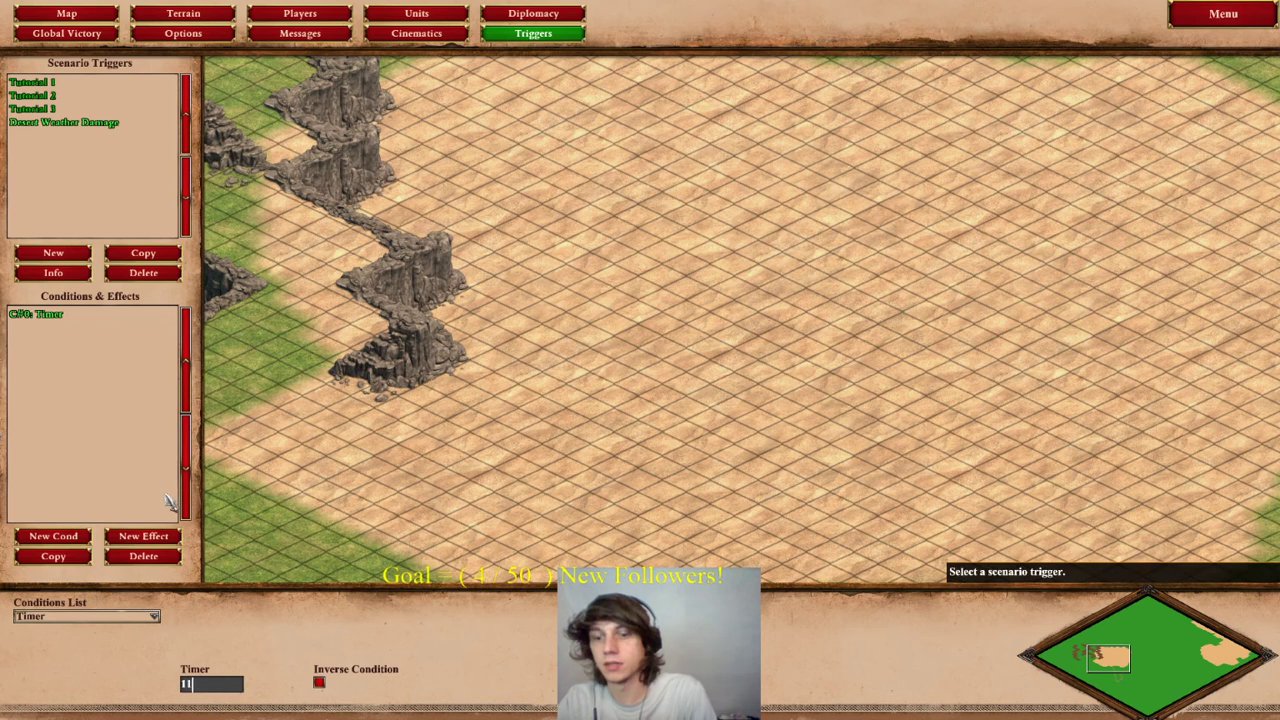
- Turn on looping for the Desert Weather Damage trigger and check its Timer condition
{"action": "left_click", "coordinate": [85, 123]}
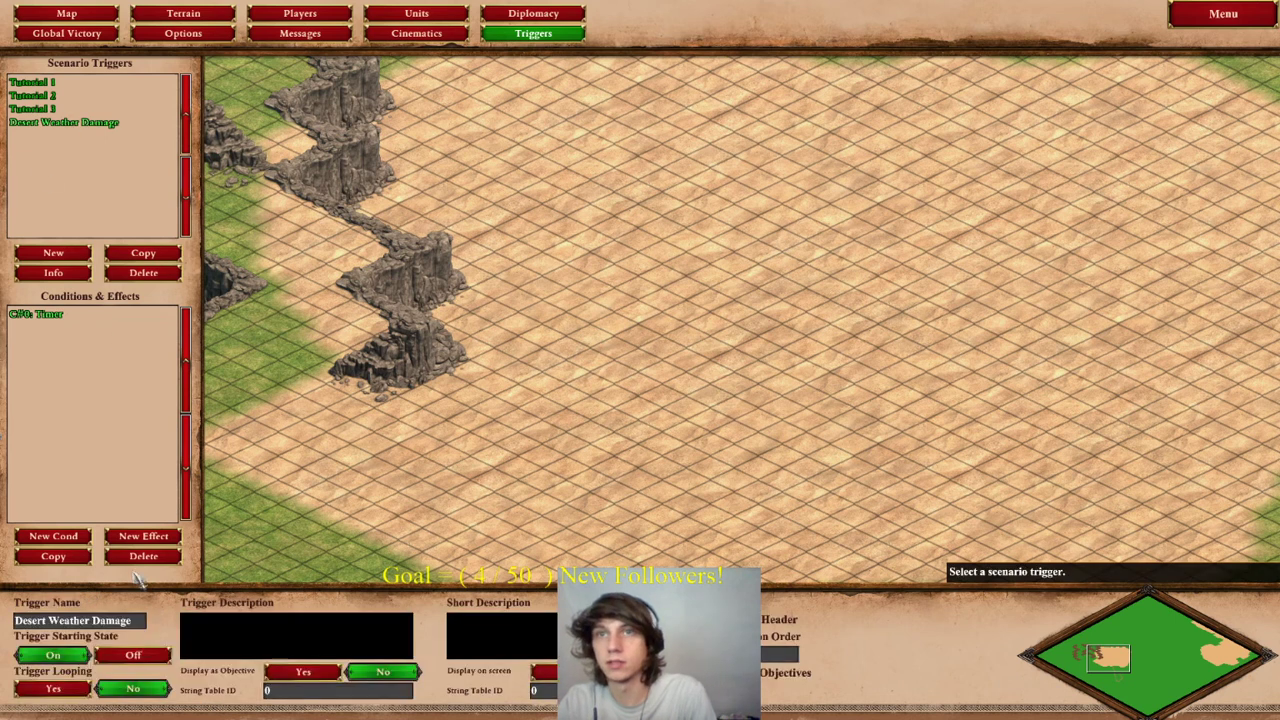
{"action": "left_click", "coordinate": [55, 689]}
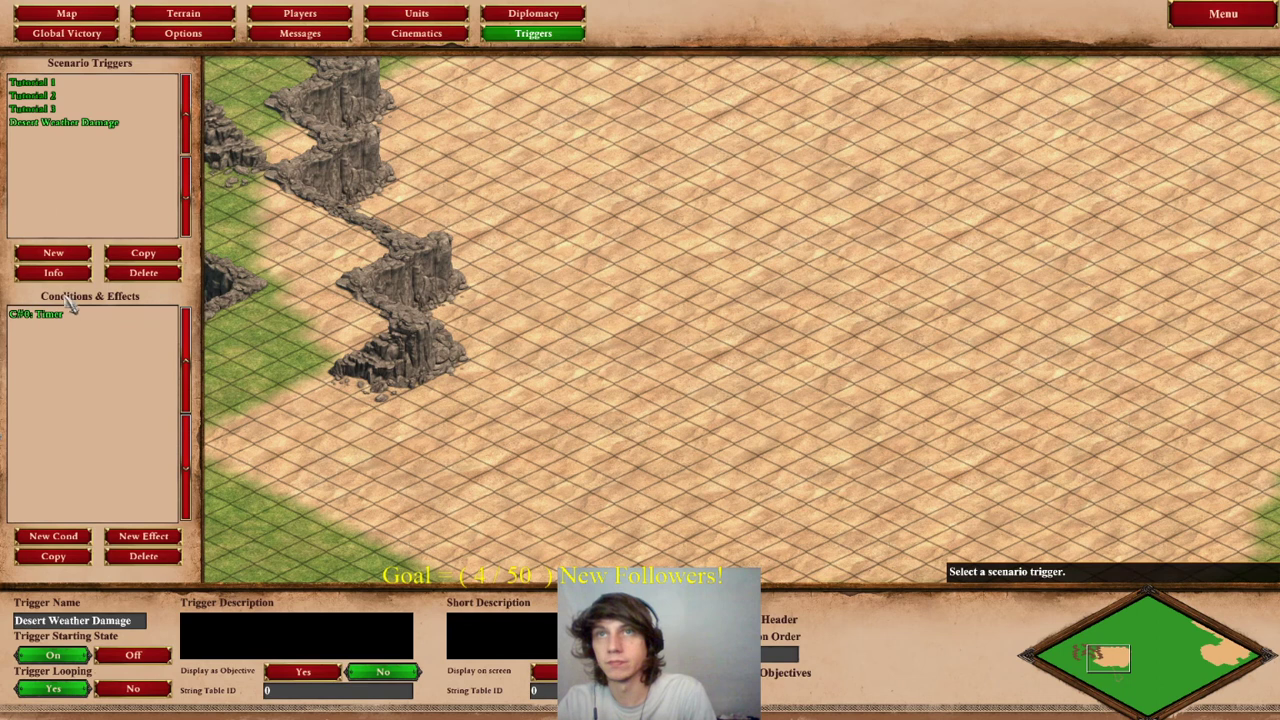
{"action": "left_click", "coordinate": [38, 314]}
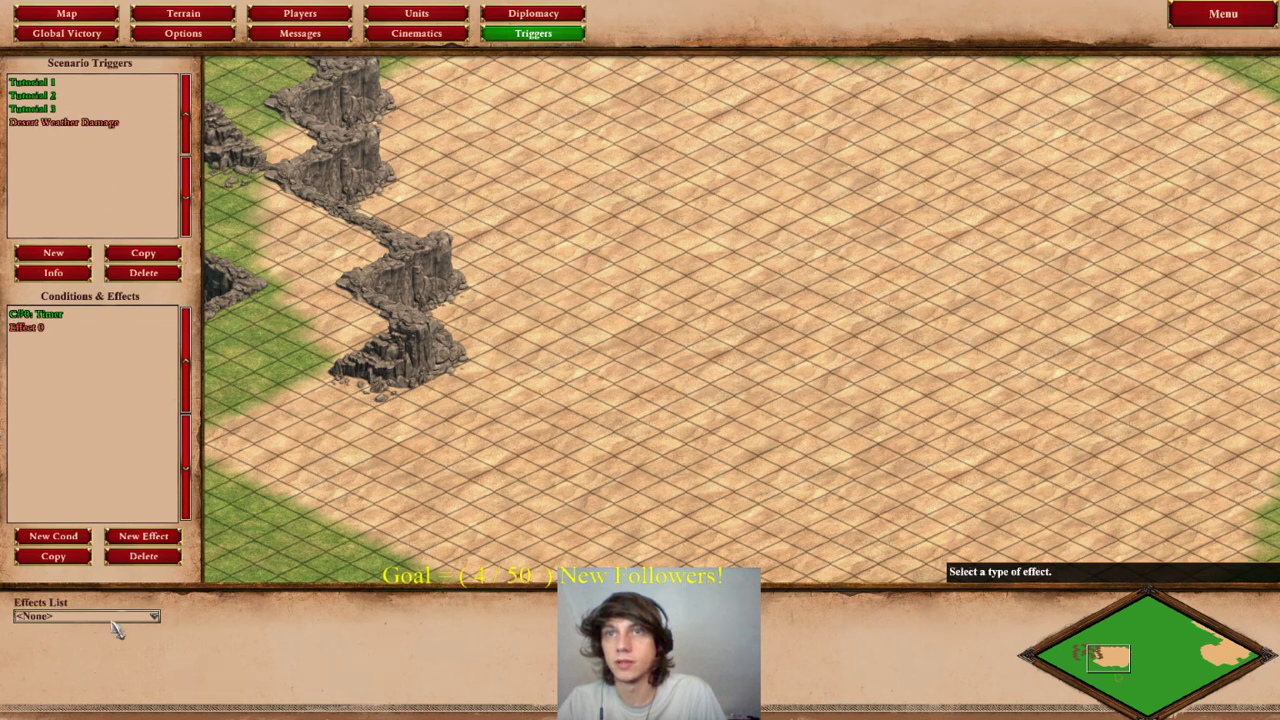
- Make the new effect Damage Object for Player 1's Military objects, with quantity 1 and a large desert rectangle east of the granite cliffs as its area
{"action": "left_click", "coordinate": [116, 617]}
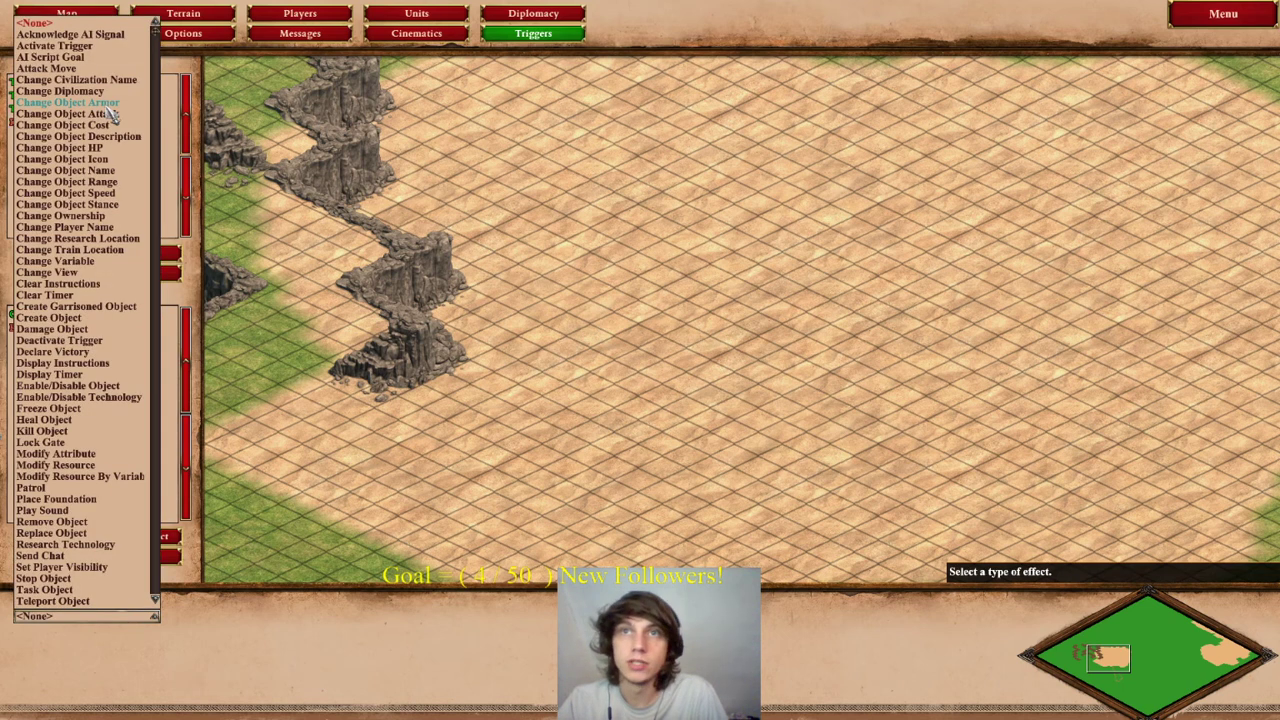
{"action": "left_click", "coordinate": [86, 330]}
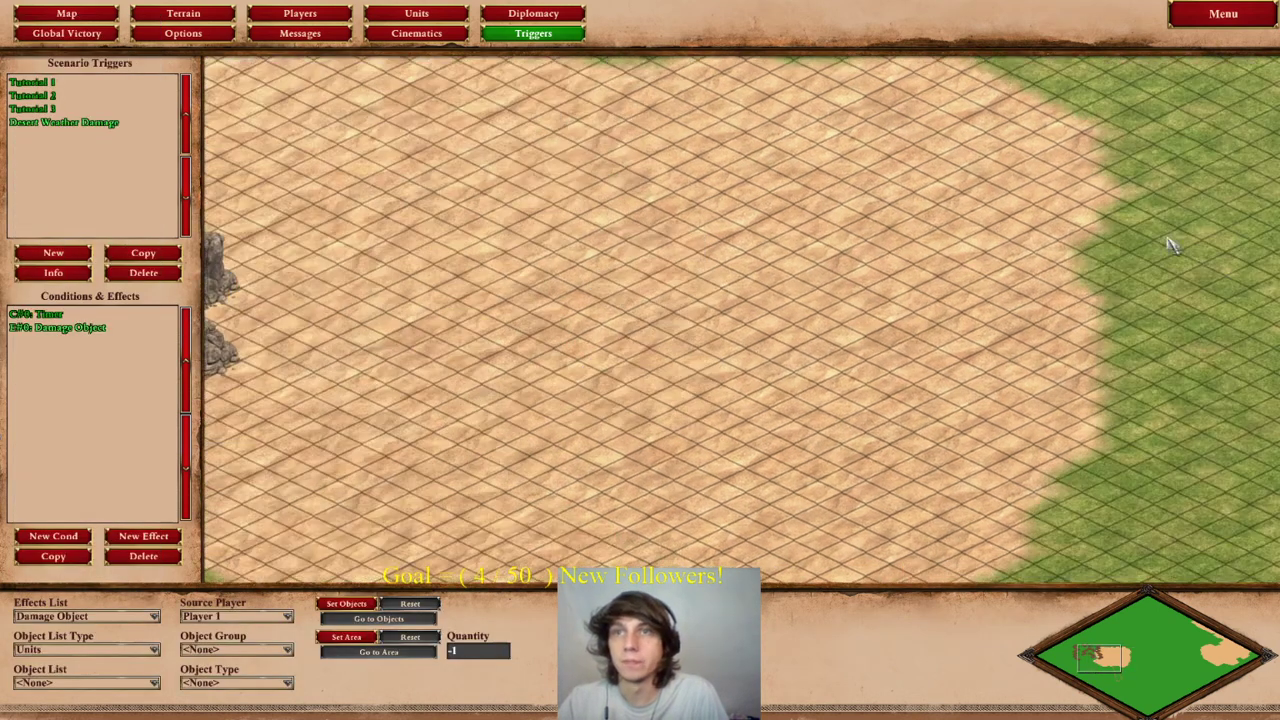
{"action": "key", "text": "Right"}
{"action": "key", "text": "Right"}
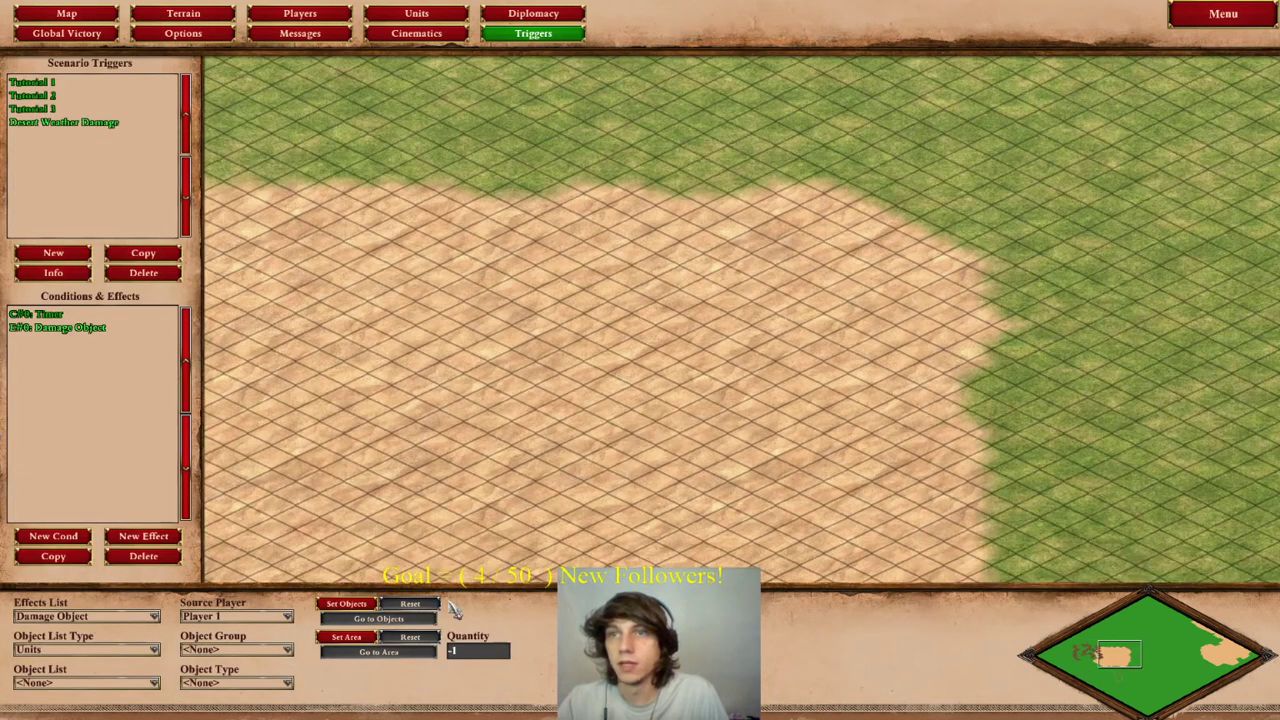
{"action": "key", "text": "Left"}
{"action": "key", "text": "Down"}
{"action": "left_click_drag", "start_coordinate": [248, 412], "coordinate": [1258, 172]}
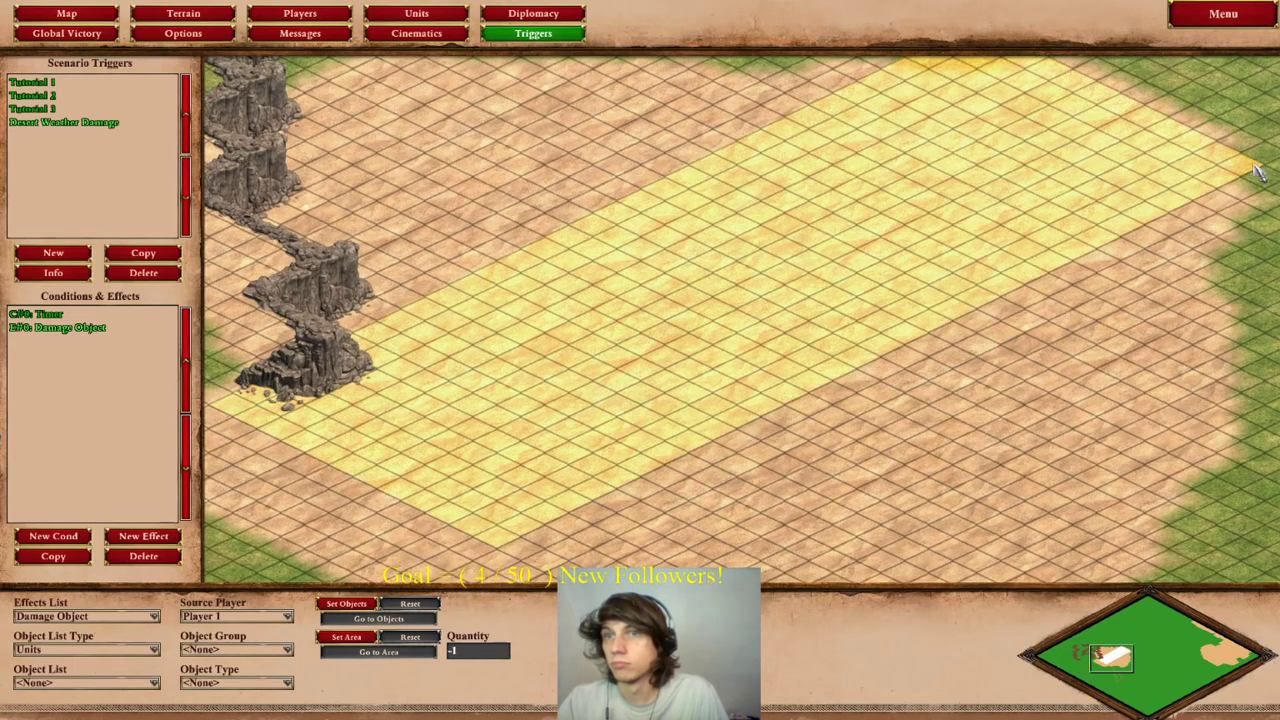
{"action": "left_click", "coordinate": [400, 652]}
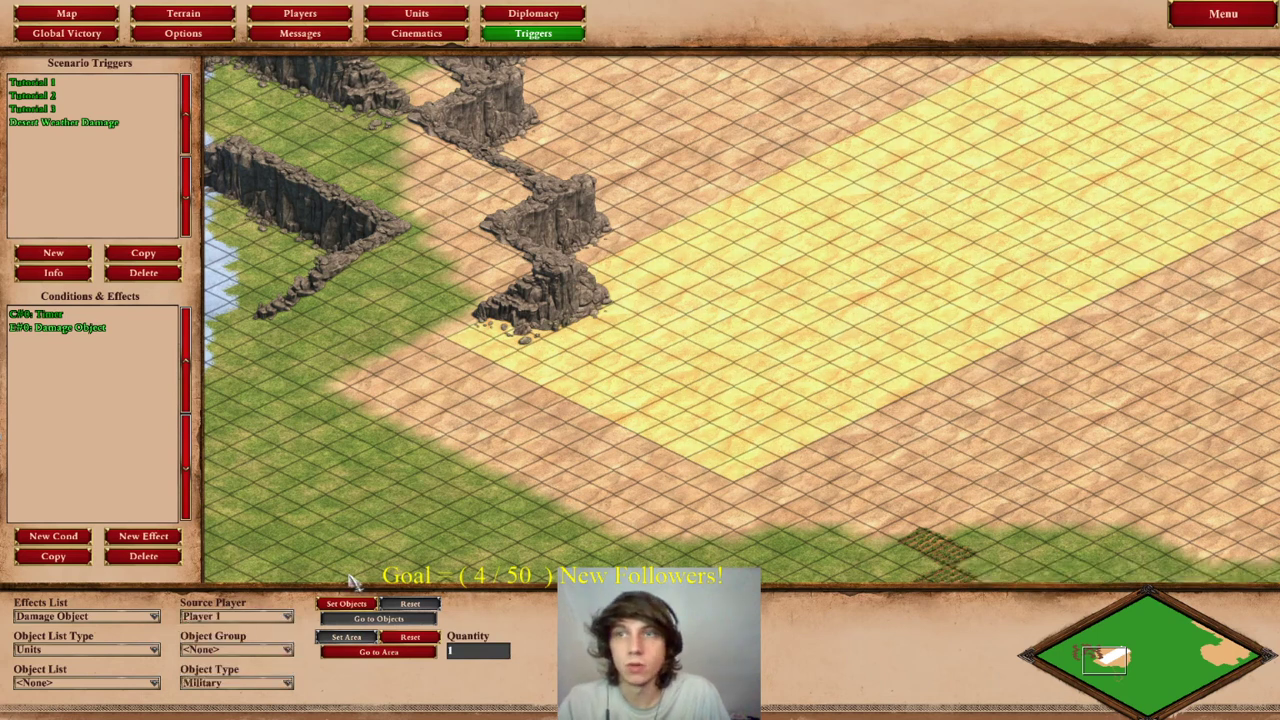
- Duplicate the Damage Object effect three times and set the copies' object types to Civilian, Other and Building
{"action": "left_click", "coordinate": [66, 317]}
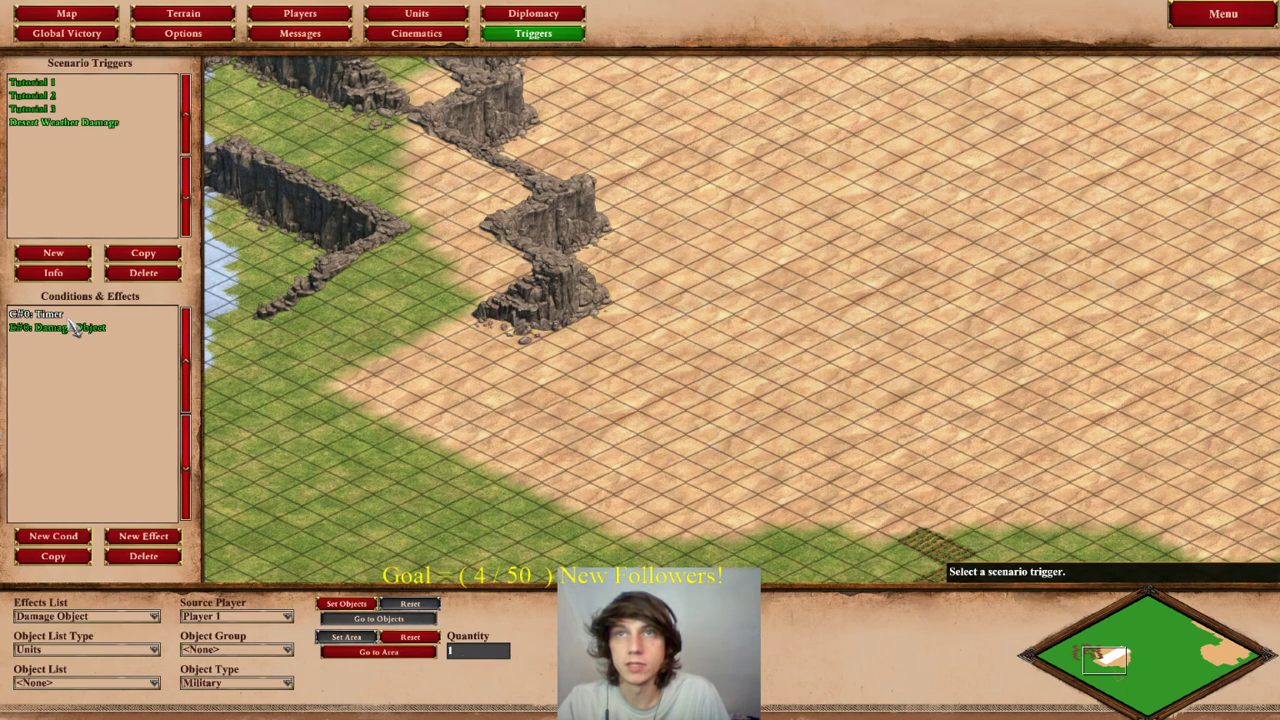
{"action": "left_click", "coordinate": [88, 328]}
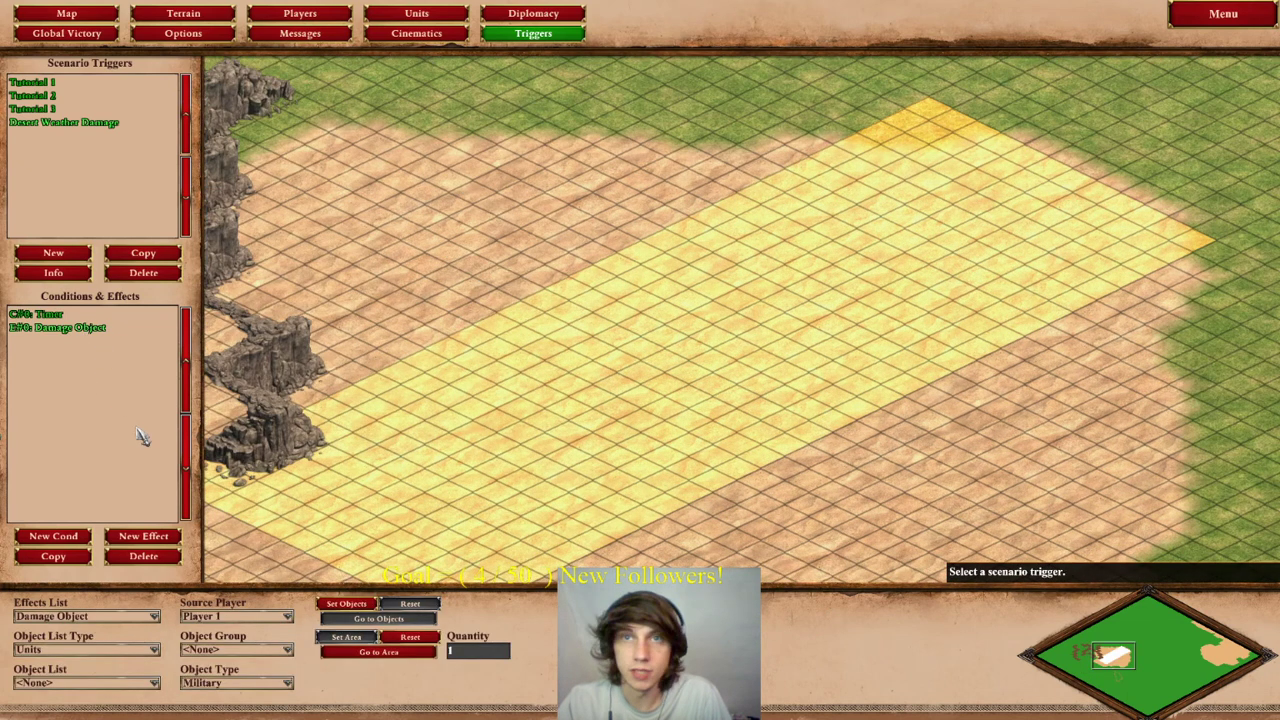
{"action": "left_click", "coordinate": [62, 558]}
{"action": "left_click", "coordinate": [60, 557]}
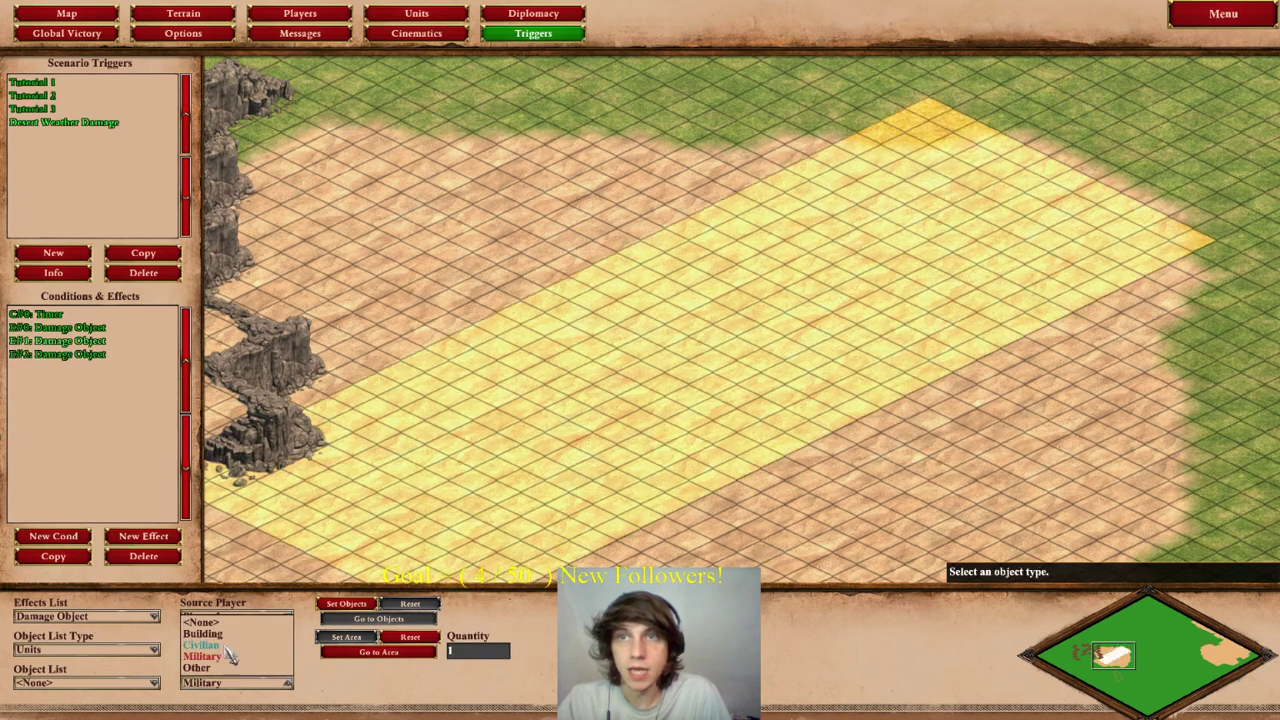
{"action": "left_click", "coordinate": [229, 656]}
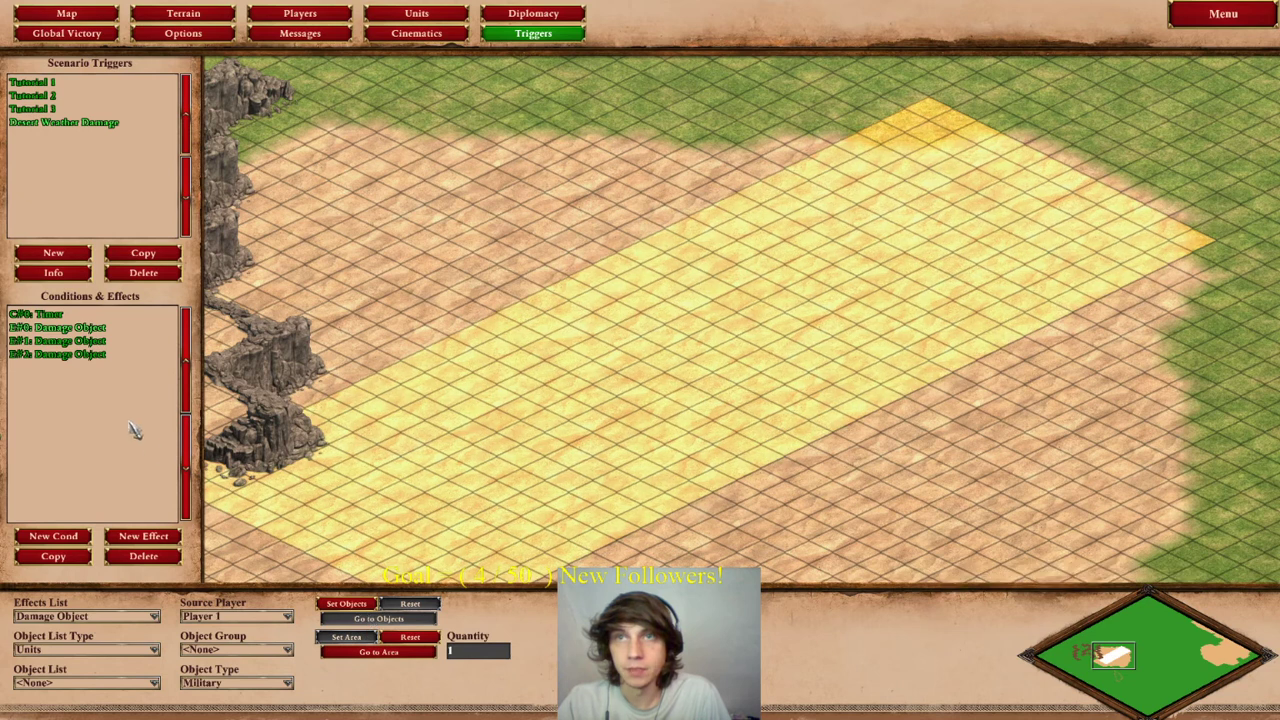
{"action": "left_click", "coordinate": [75, 562]}
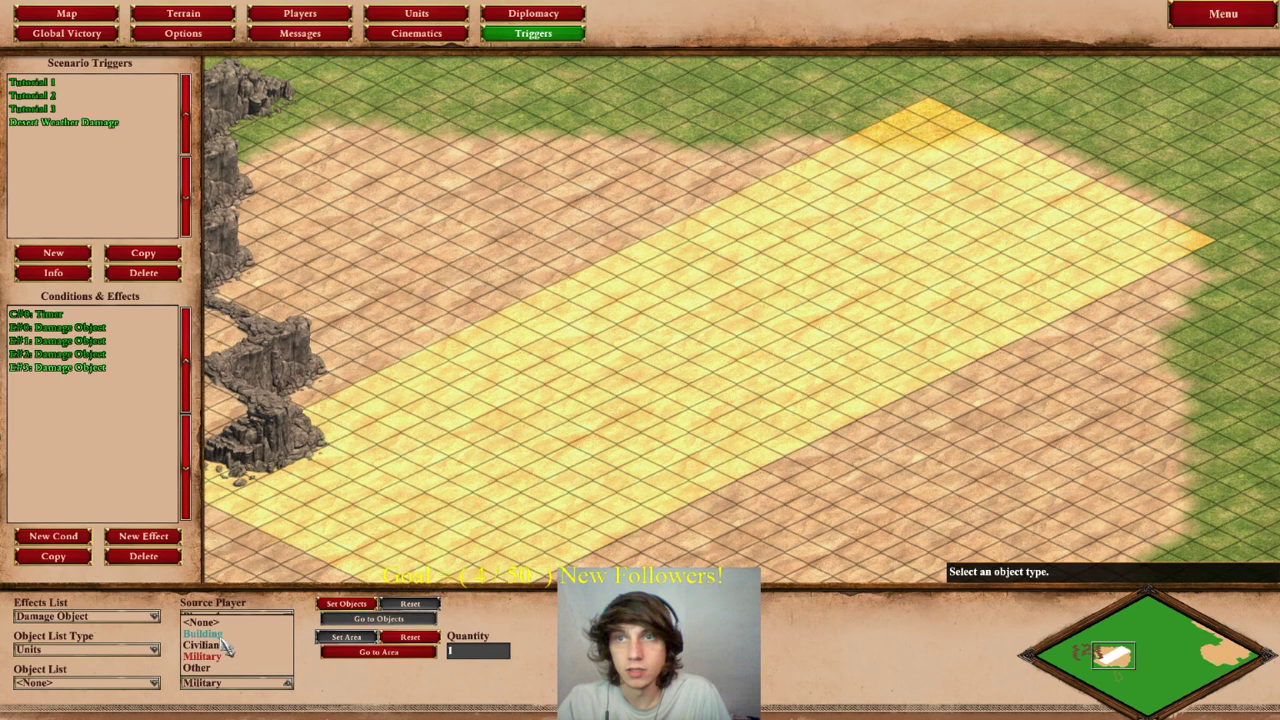
{"action": "left_click", "coordinate": [90, 355]}
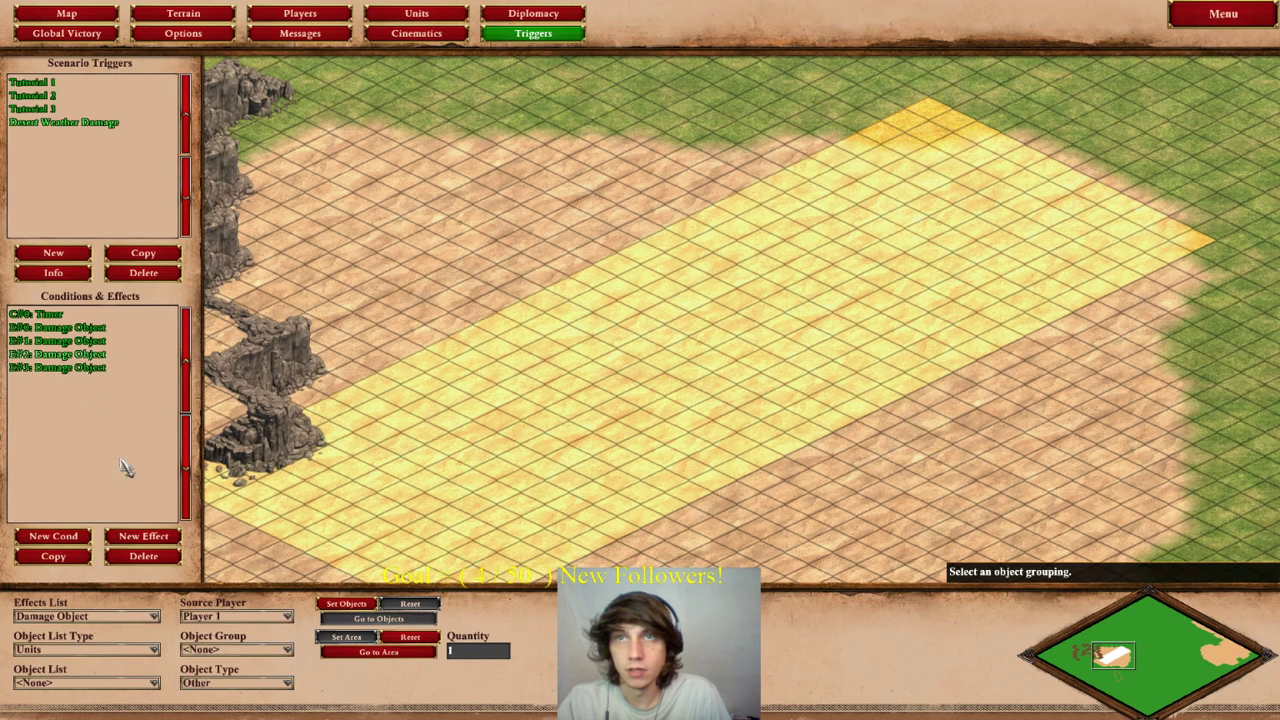
{"action": "left_click", "coordinate": [100, 341]}
{"action": "left_click", "coordinate": [108, 329]}
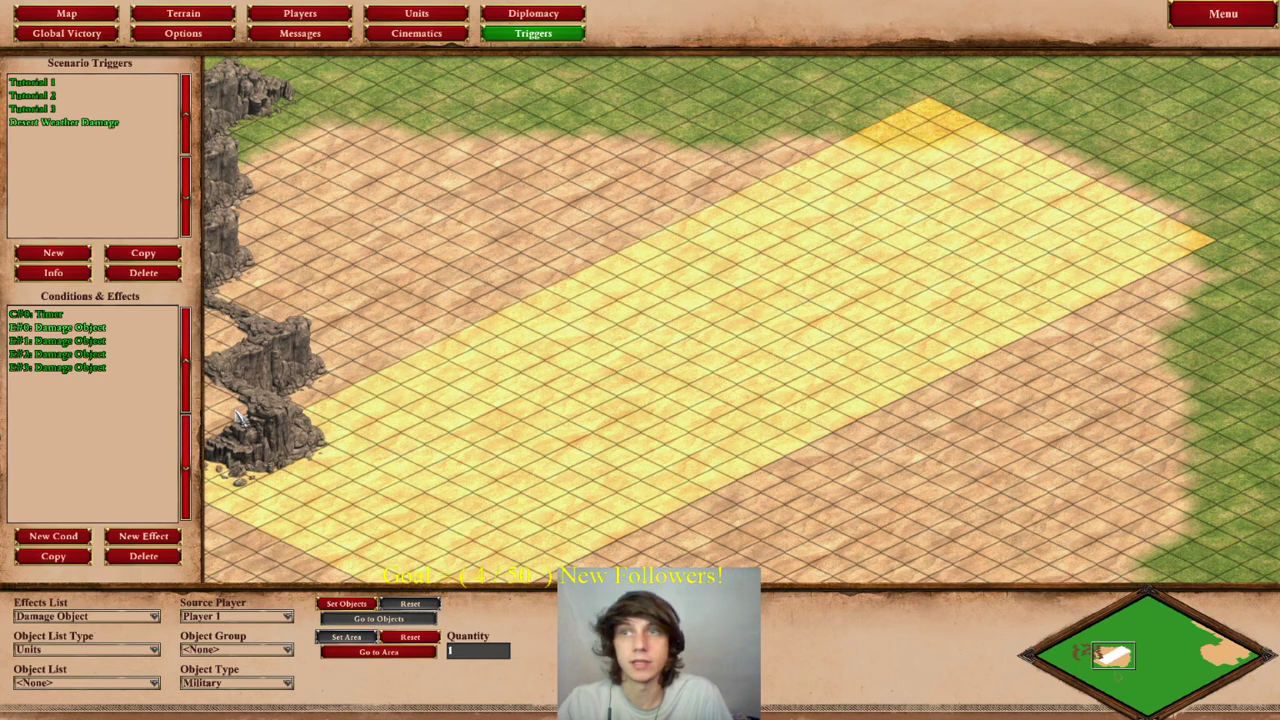
- Review the Damage Object effects one by one and compare the object type each of them targets
{"action": "left_click", "coordinate": [416, 15]}
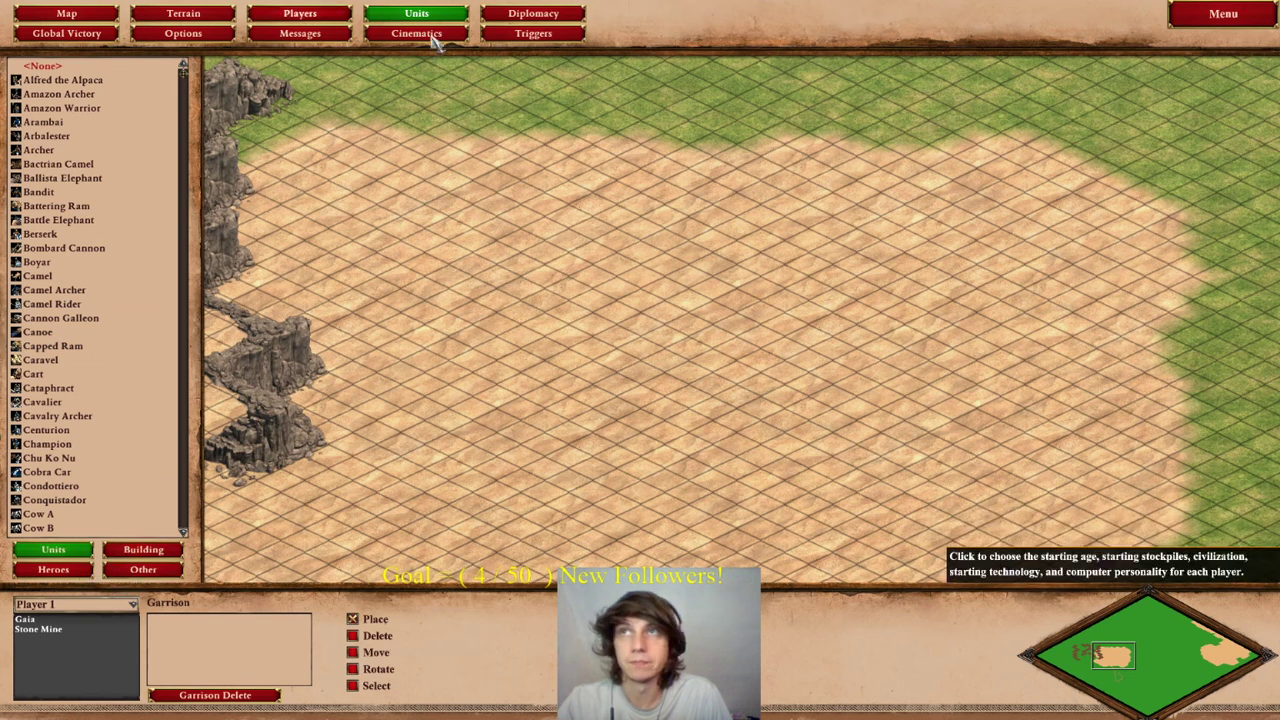
{"action": "left_click", "coordinate": [527, 34]}
{"action": "left_click", "coordinate": [70, 370]}
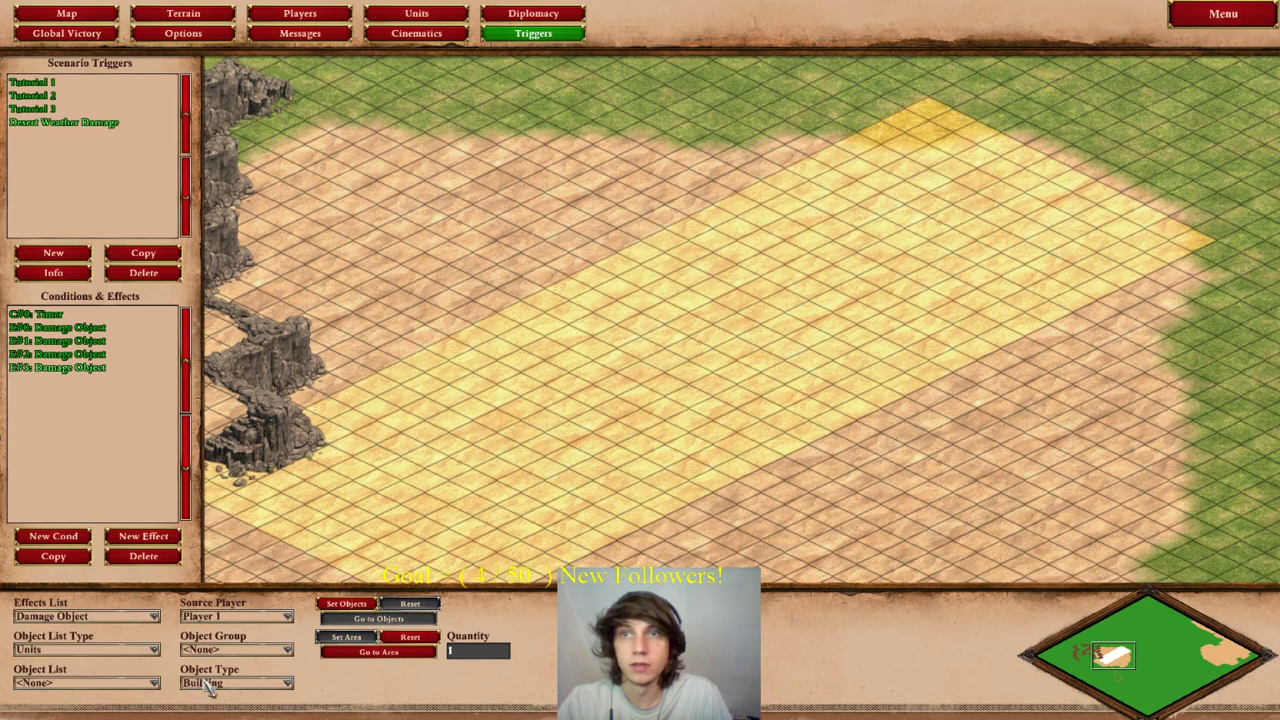
{"action": "left_click", "coordinate": [80, 341]}
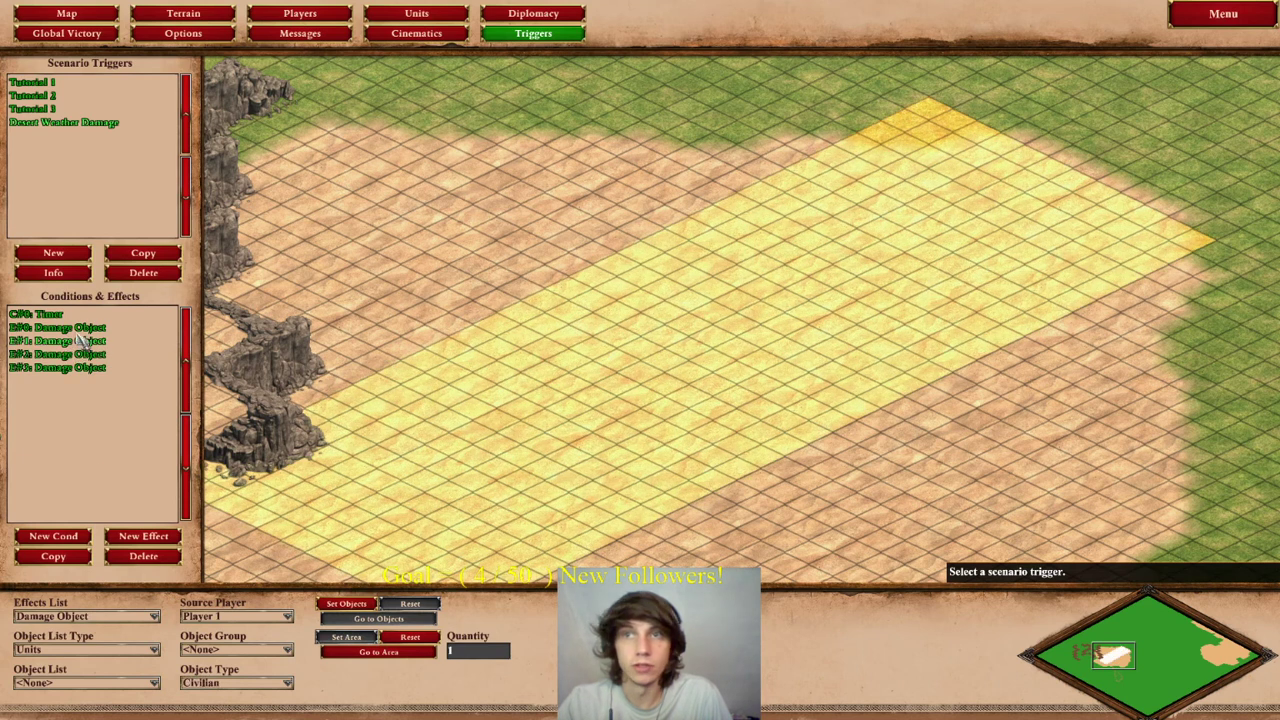
{"action": "left_click", "coordinate": [86, 367]}
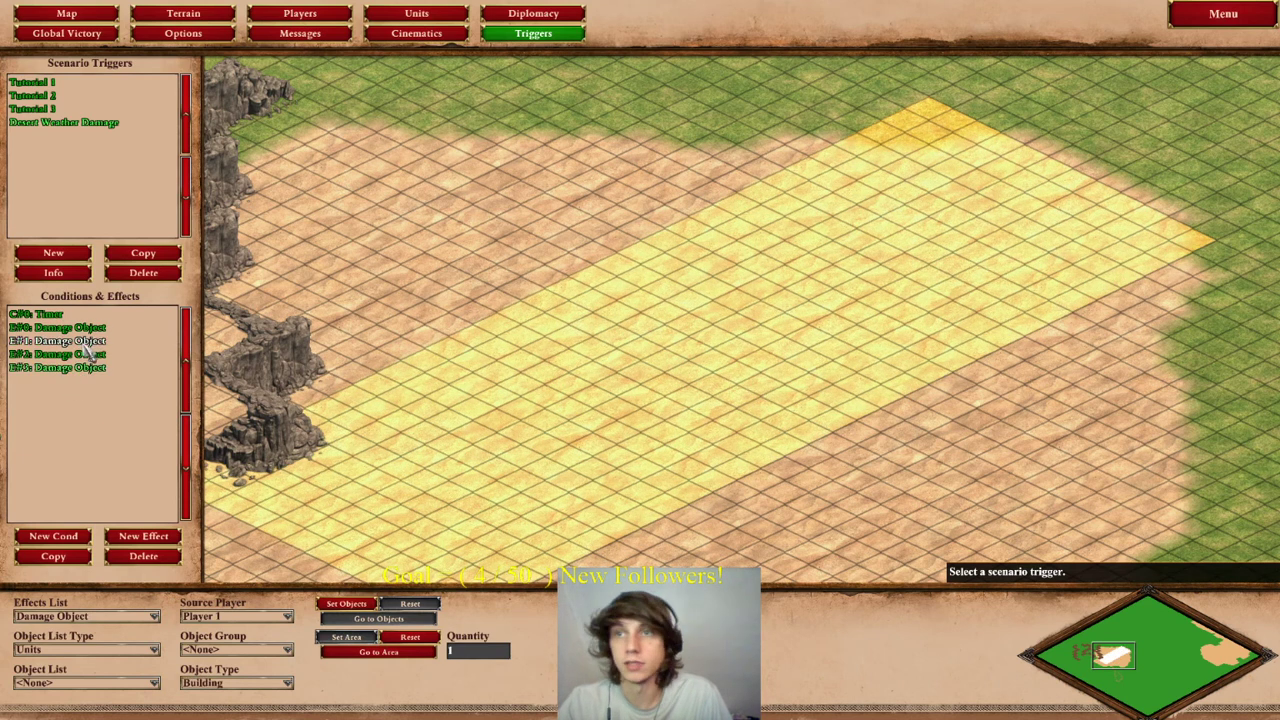
{"action": "left_click", "coordinate": [62, 369]}
{"action": "left_click", "coordinate": [70, 342]}
{"action": "left_click", "coordinate": [70, 329]}
{"action": "left_click", "coordinate": [66, 354]}
{"action": "left_click", "coordinate": [62, 368]}
{"action": "left_click", "coordinate": [57, 356]}
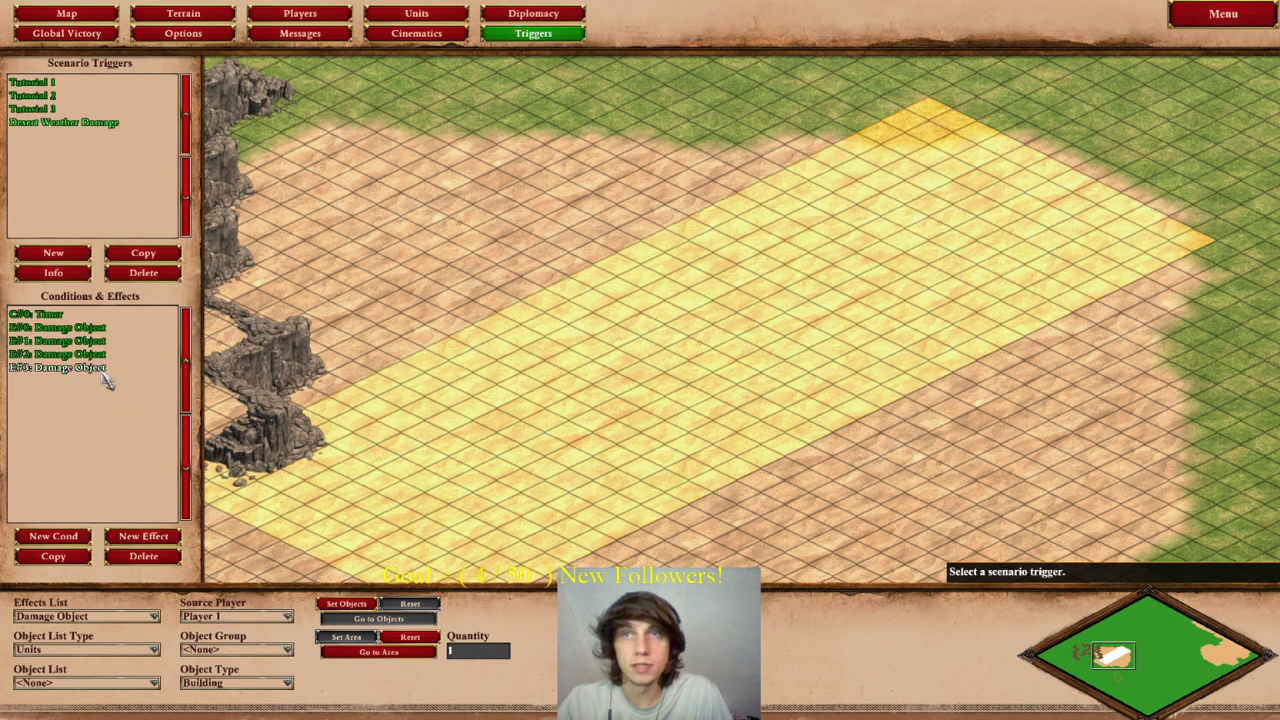
{"action": "left_click", "coordinate": [252, 681]}
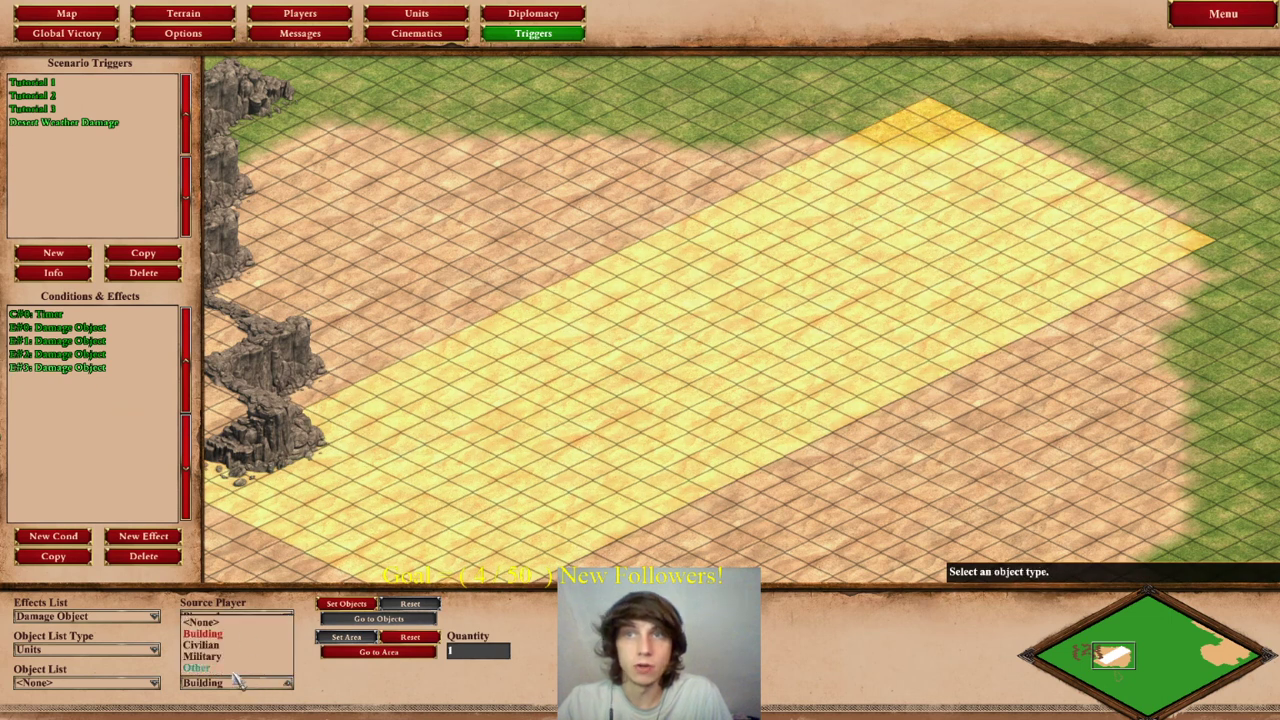
{"action": "left_click", "coordinate": [215, 680]}
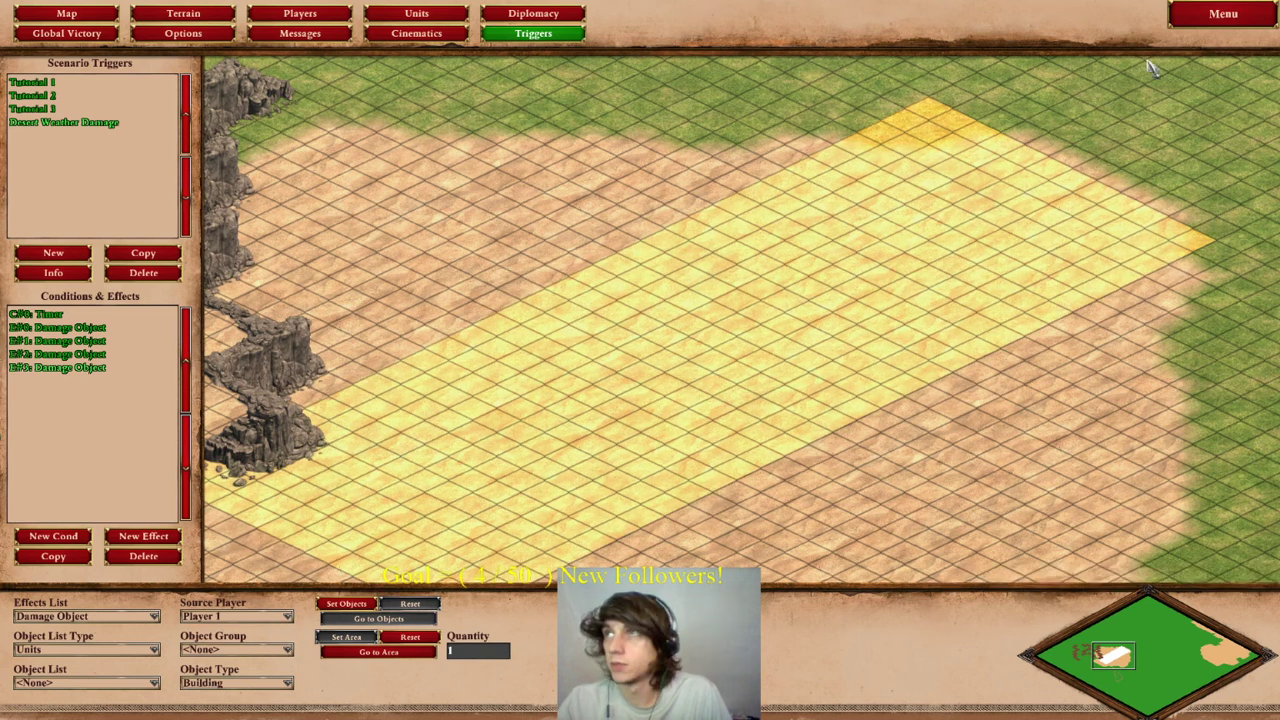
- Save the scenario and place a Player 1 Cart on the desert just east of the southernmost granite cliff
{"action": "left_click", "coordinate": [1205, 22]}
{"action": "left_click", "coordinate": [690, 308]}
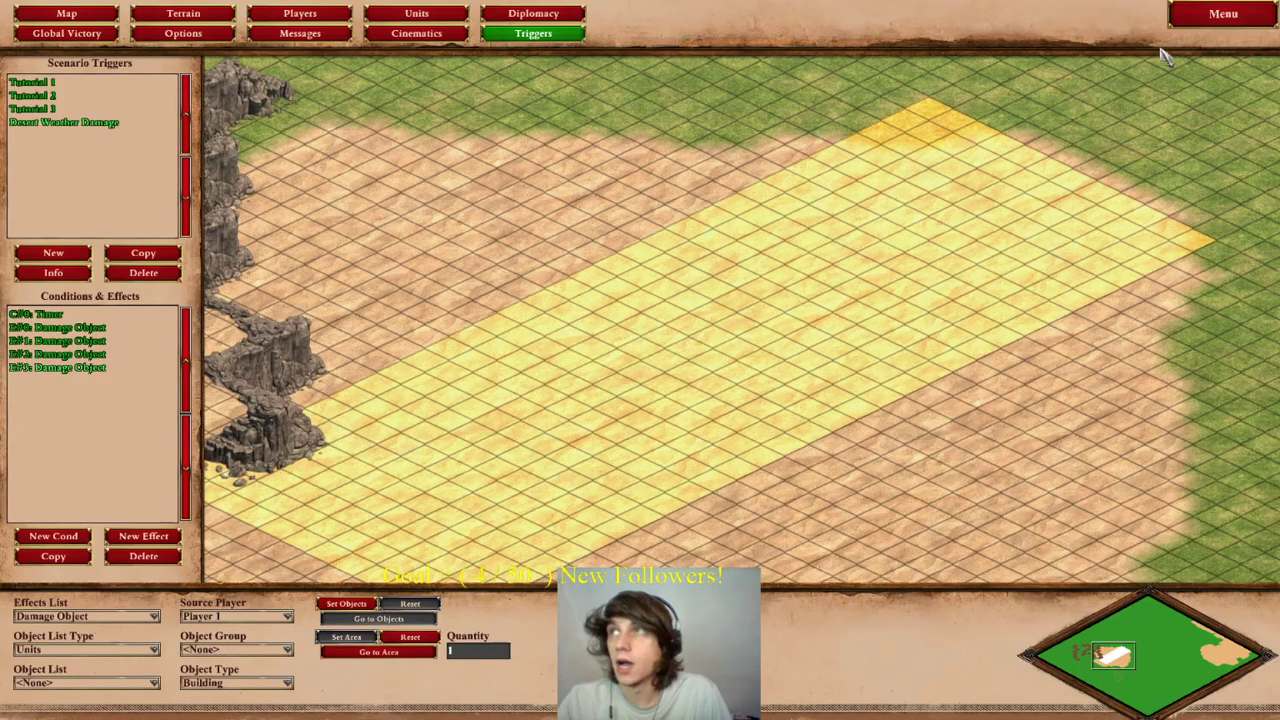
{"action": "key", "text": "Down"}
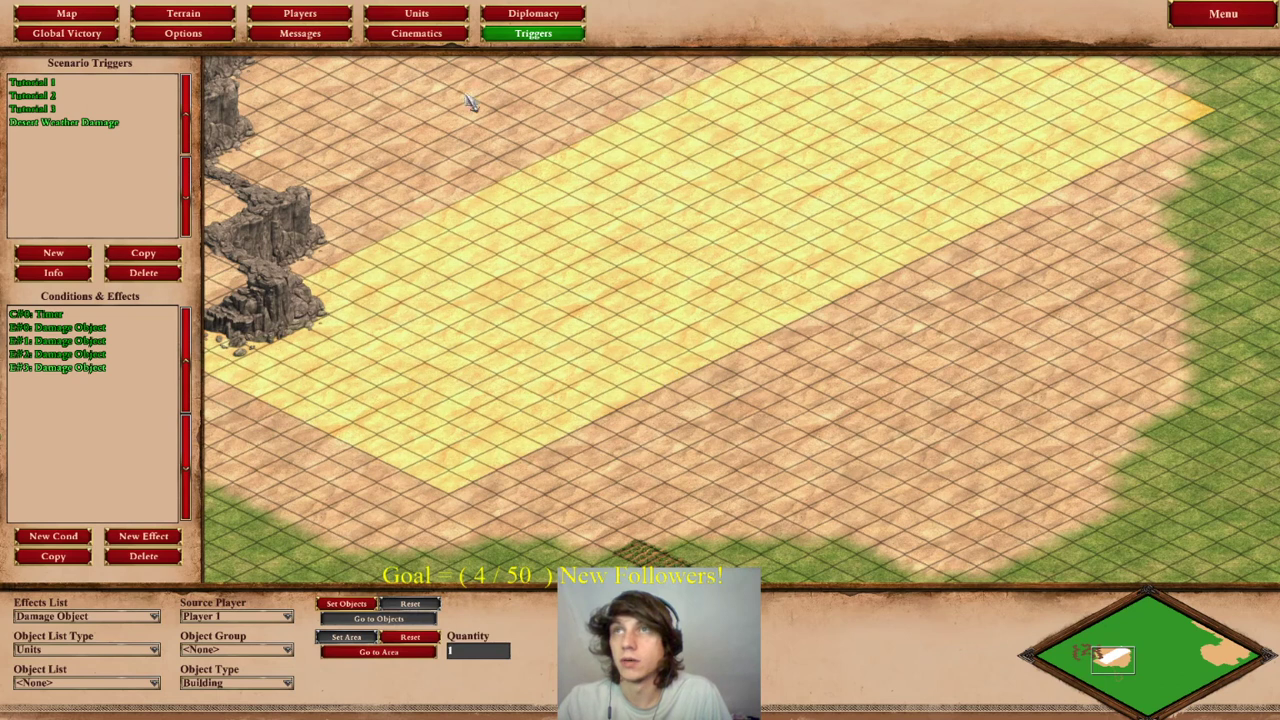
{"action": "left_click", "coordinate": [417, 13]}
{"action": "left_click", "coordinate": [142, 376]}
{"action": "left_click", "coordinate": [430, 342]}
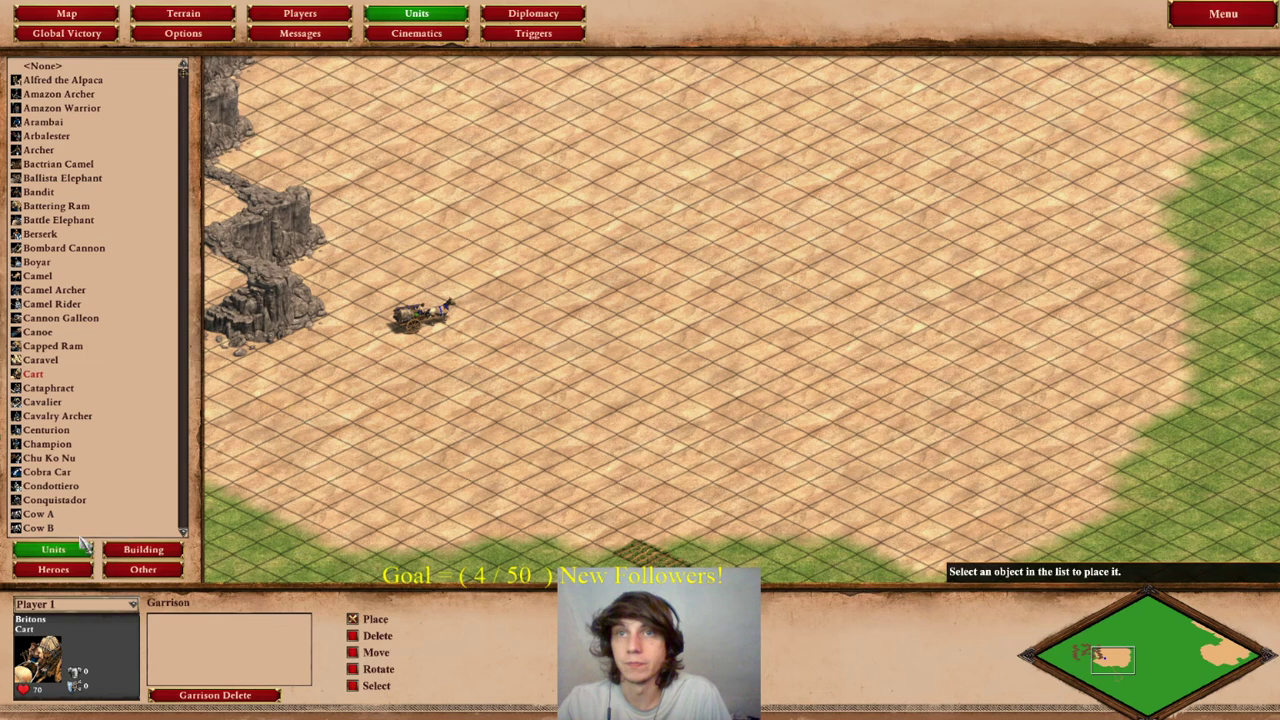
- Place a Player 1 Eagle Scout on the desert a few tiles from the Cart
{"action": "scroll", "coordinate": [50, 520], "scroll_direction": "down", "scroll_amount": 3}
{"action": "left_click", "coordinate": [52, 499]}
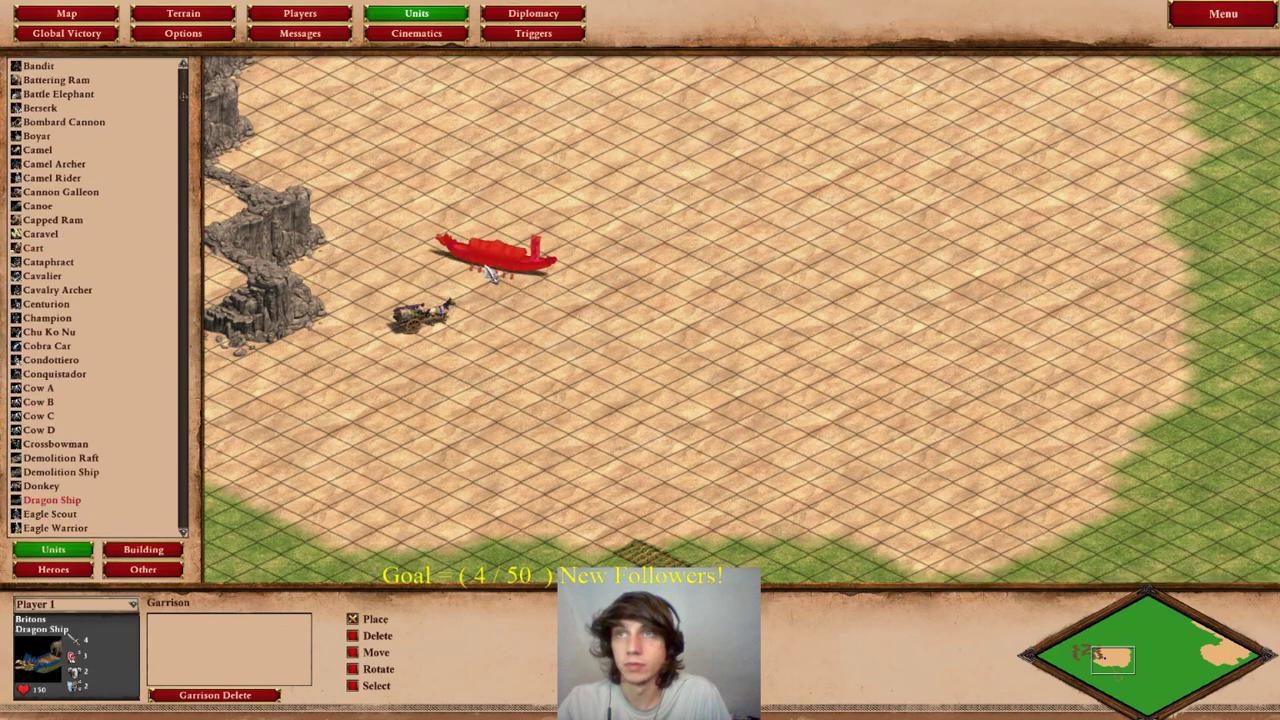
{"action": "left_click", "coordinate": [127, 485]}
{"action": "left_click", "coordinate": [85, 514]}
{"action": "left_click", "coordinate": [447, 262]}
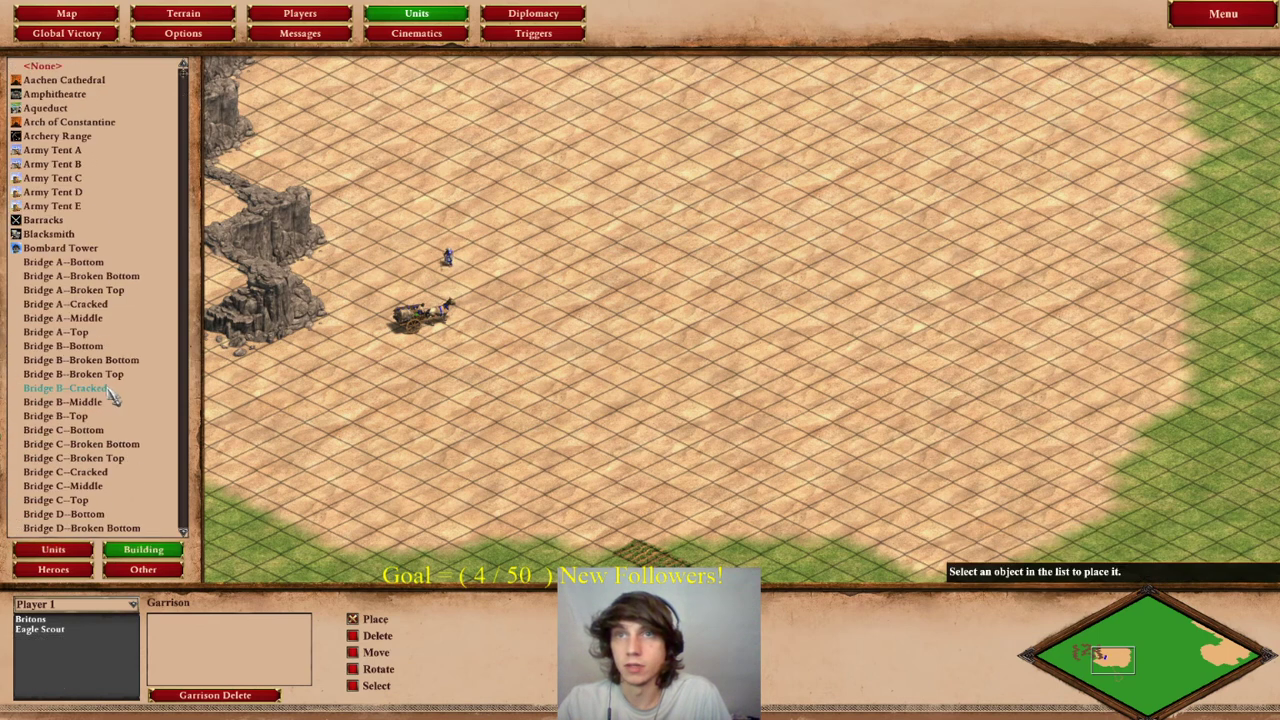
- Place an Army Tent D beside the Cart on the desert, and a Mosque just south of the tent
{"action": "left_click", "coordinate": [52, 191]}
{"action": "left_click", "coordinate": [530, 305]}
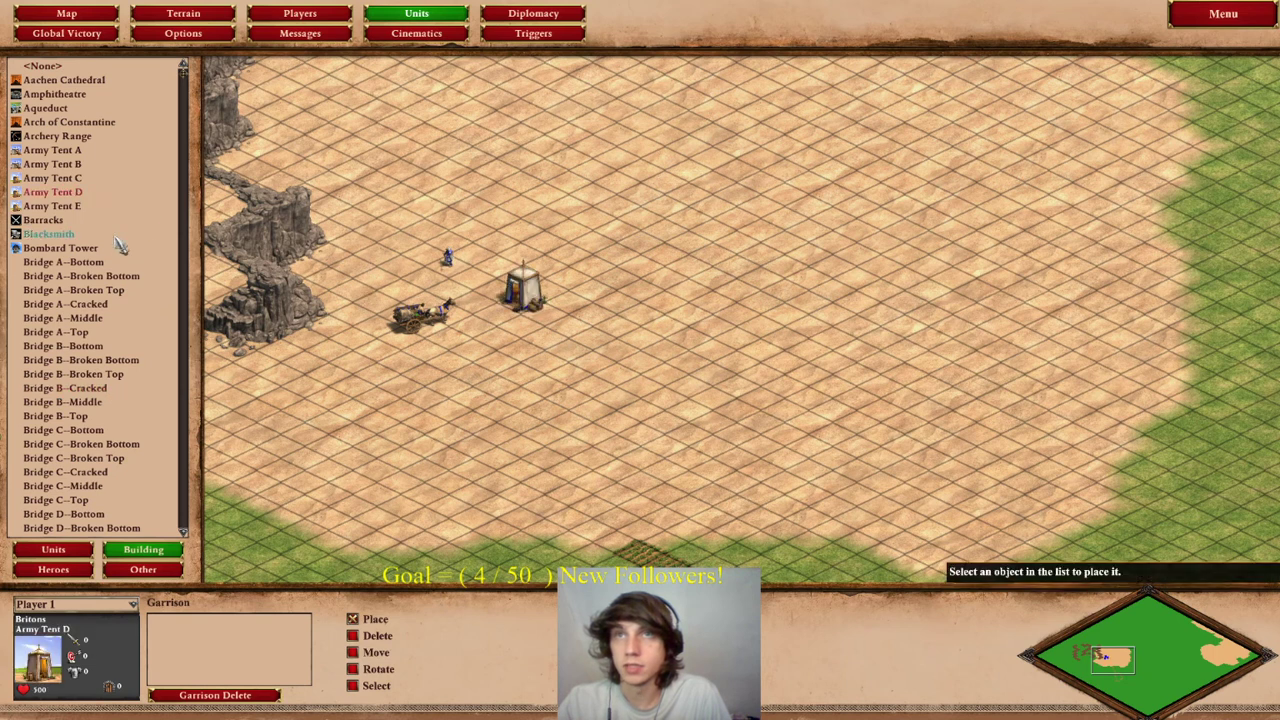
{"action": "scroll", "coordinate": [110, 240], "scroll_direction": "down", "scroll_amount": 1}
{"action": "left_click", "coordinate": [143, 569]}
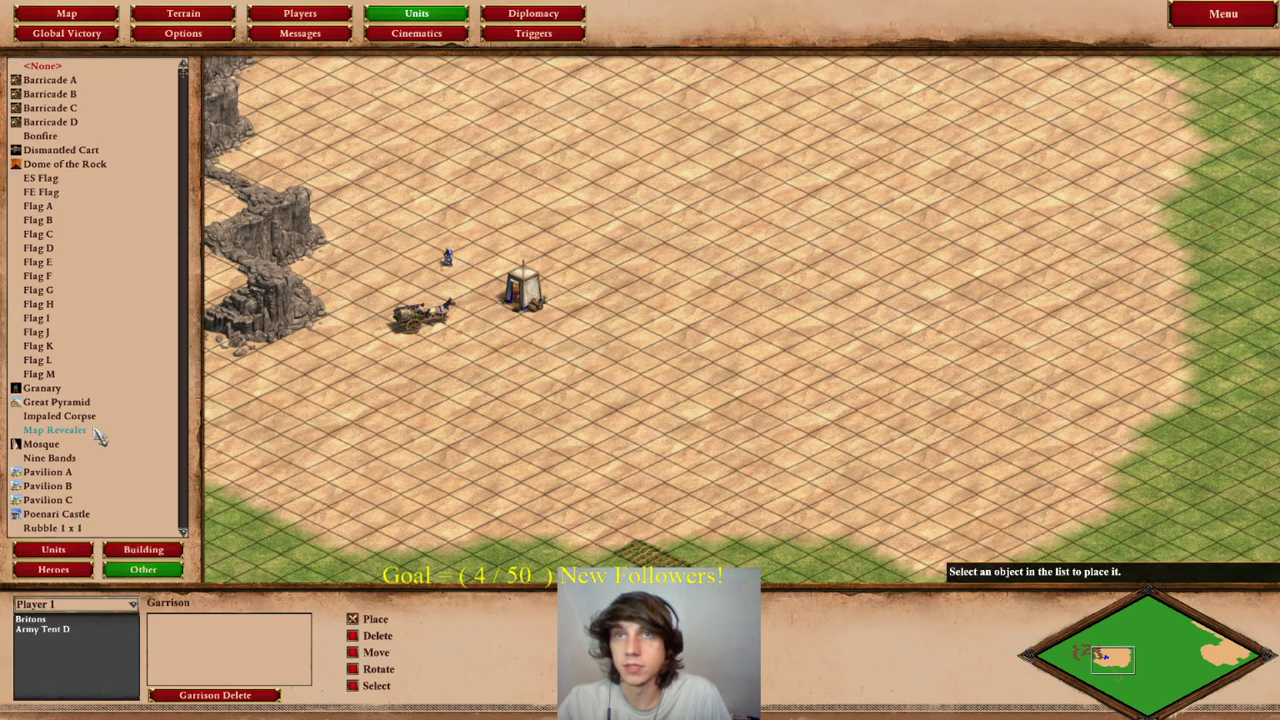
{"action": "left_click", "coordinate": [42, 444]}
{"action": "left_click", "coordinate": [495, 350]}
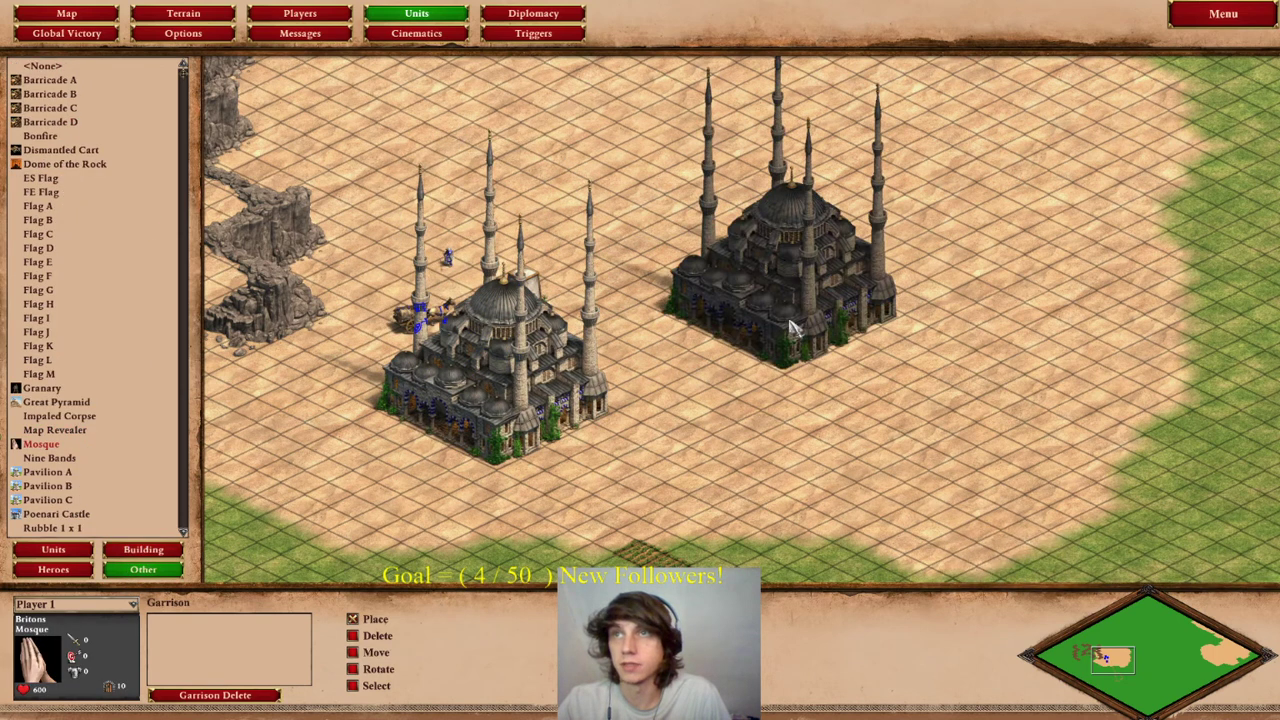
- Save the scenario and start testing it
{"action": "left_click", "coordinate": [1220, 14]}
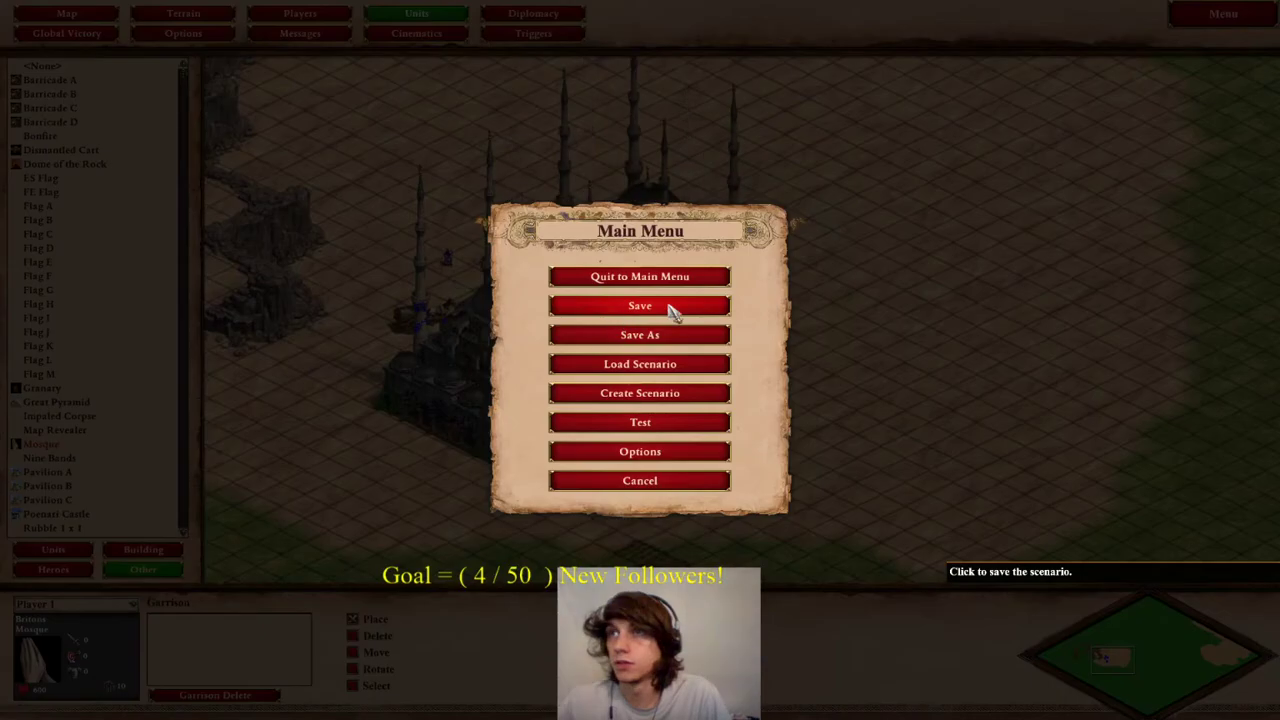
{"action": "left_click", "coordinate": [671, 306]}
{"action": "left_click", "coordinate": [1220, 14]}
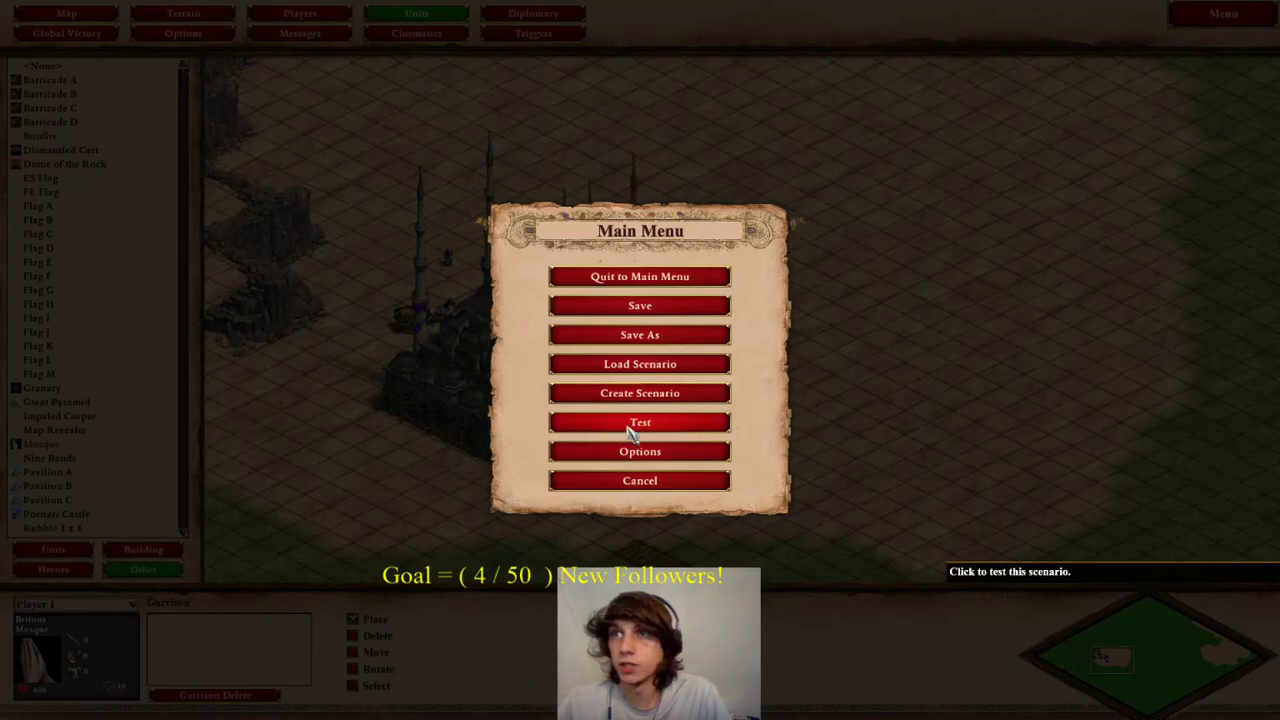
{"action": "left_click", "coordinate": [628, 428]}
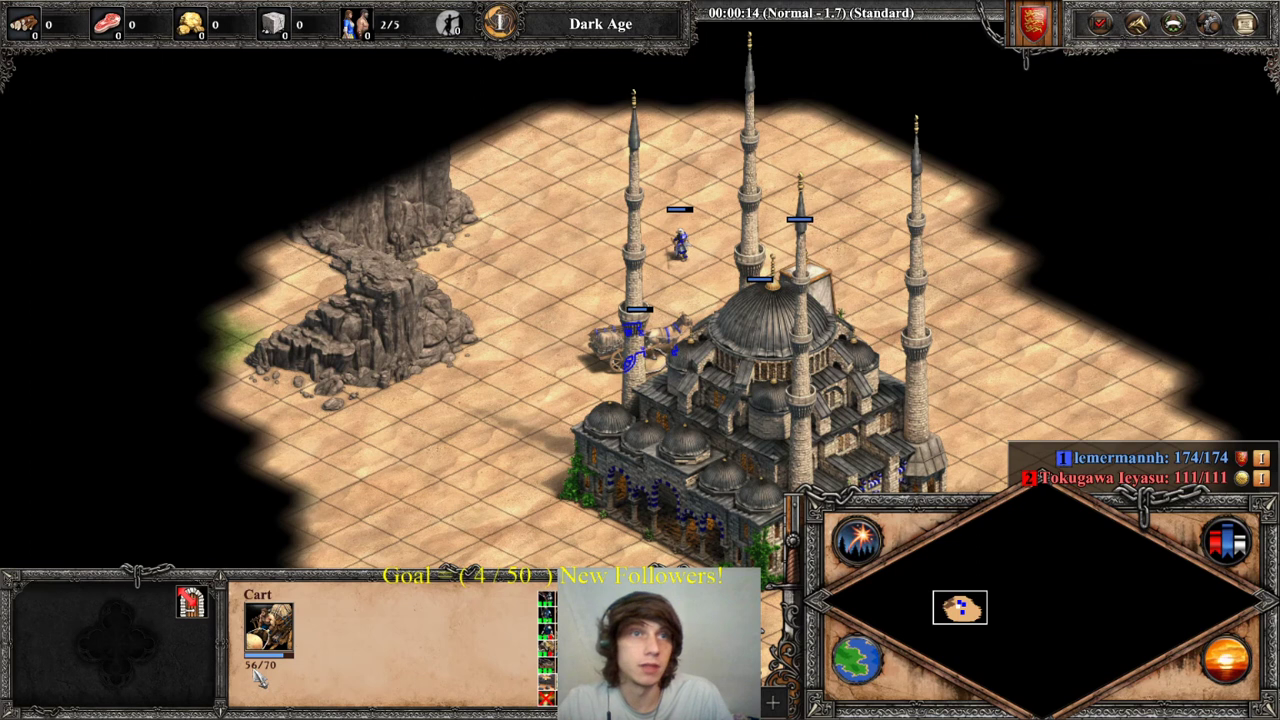
- Examine the health of the Mosque and the Cart during the test, and order the Cart toward the granite cliffs
{"action": "scroll", "coordinate": [325, 545], "scroll_direction": "down", "scroll_amount": 5}
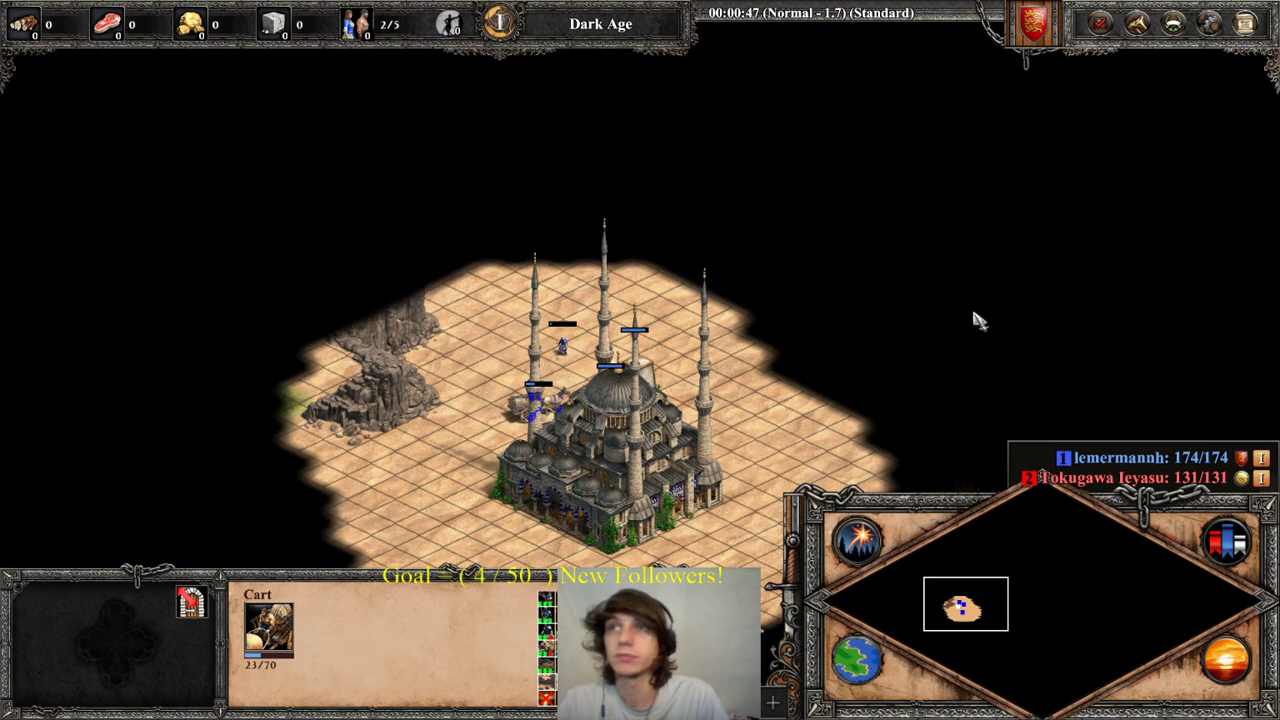
{"action": "left_click", "coordinate": [633, 492]}
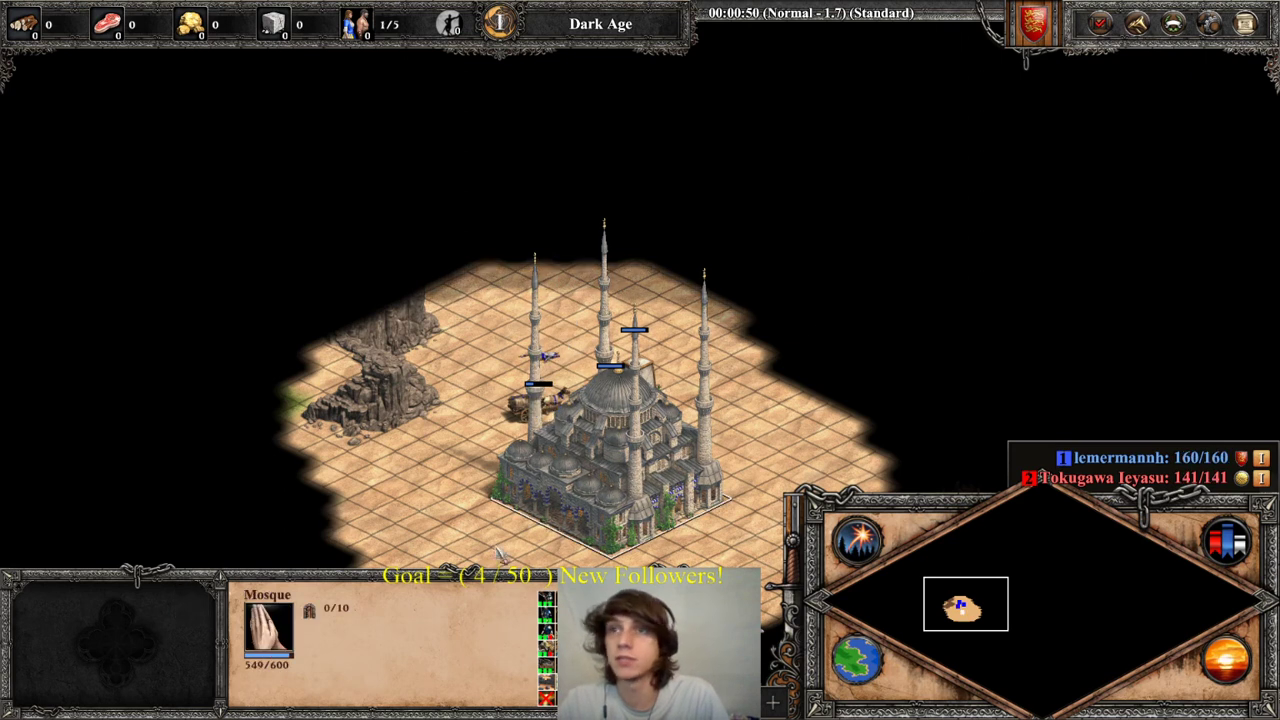
{"action": "left_click", "coordinate": [528, 412]}
{"action": "right_click", "coordinate": [452, 440]}
{"action": "left_click", "coordinate": [610, 462]}
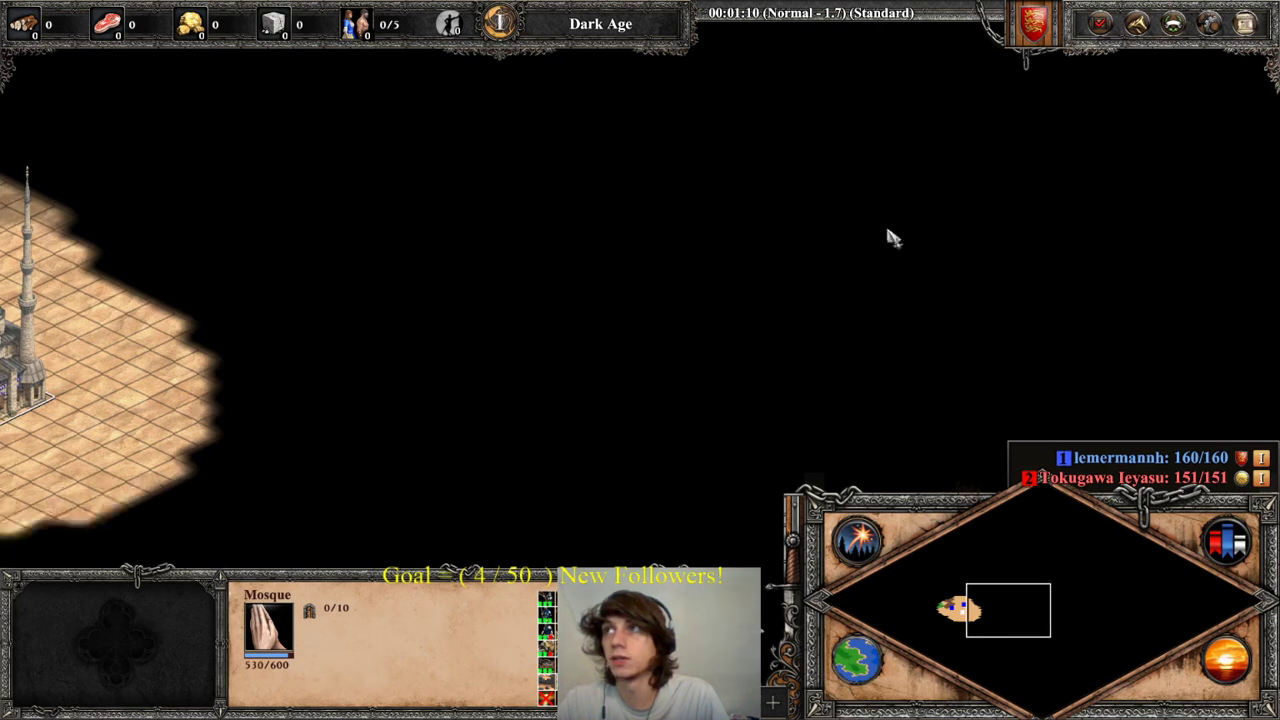
- Quit the test game and return to the scenario editor
{"action": "key", "text": "F10"}
{"action": "left_click", "coordinate": [668, 289]}
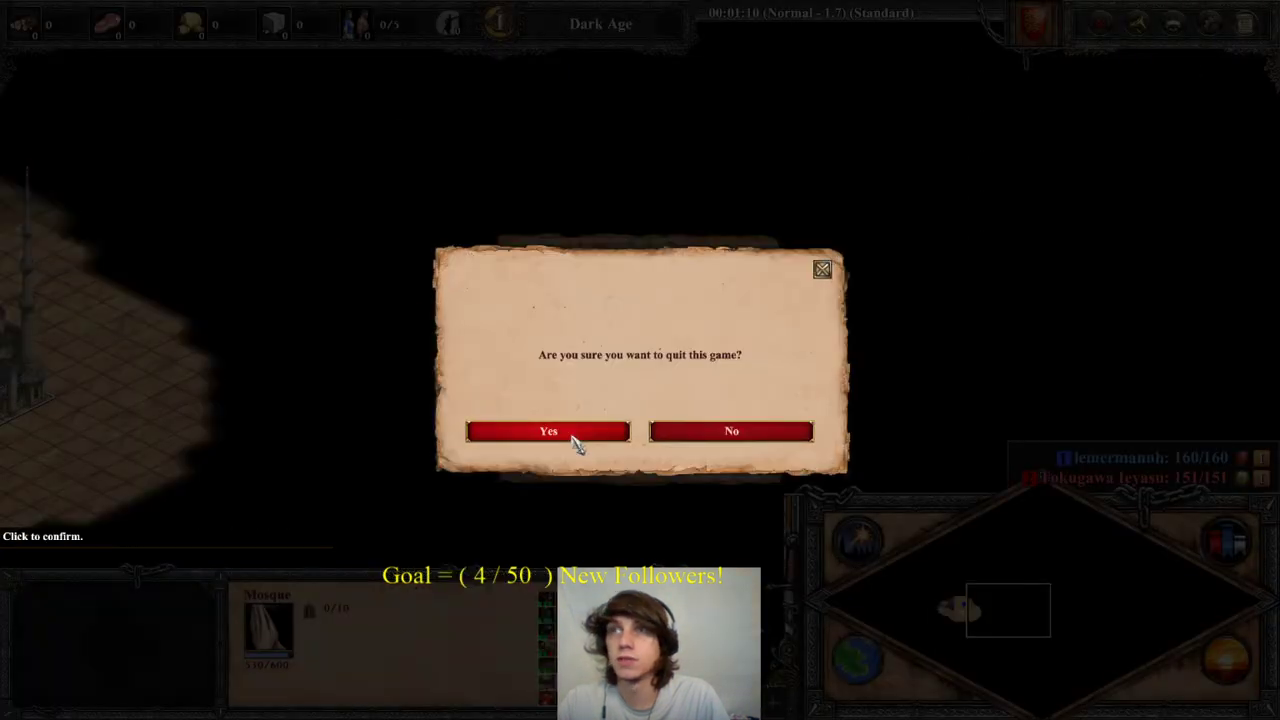
{"action": "left_click", "coordinate": [548, 430]}
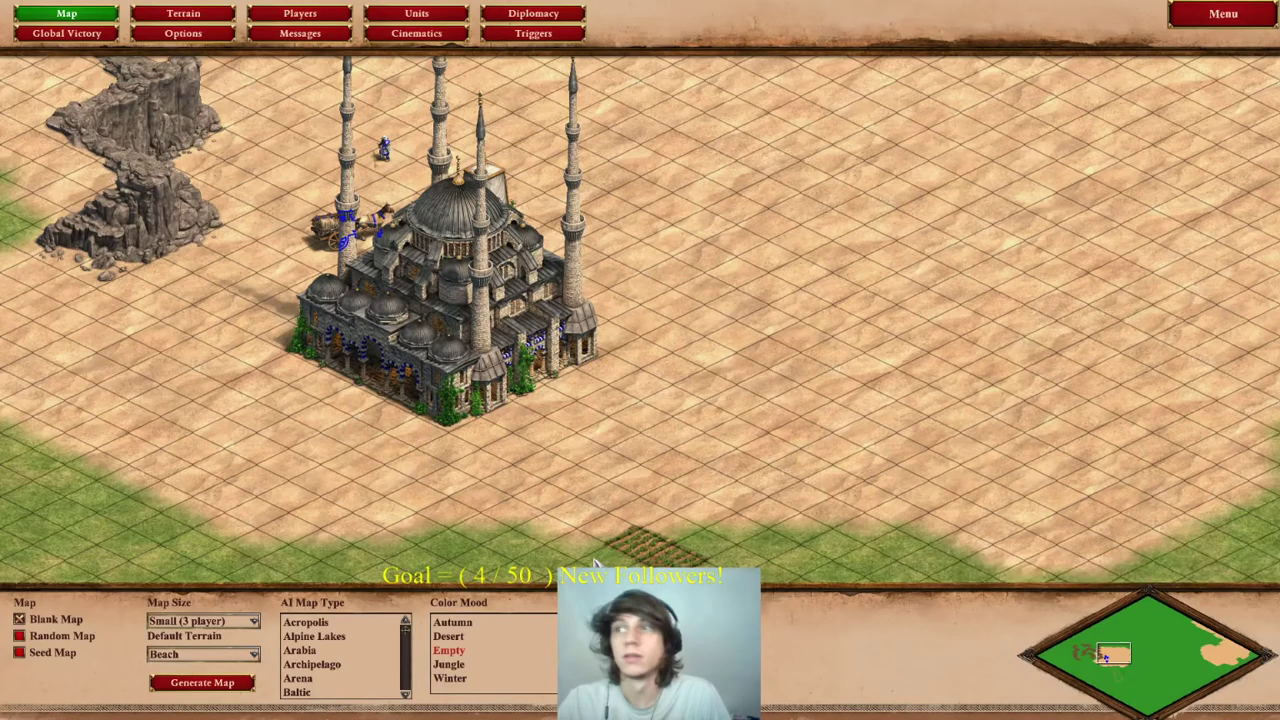
- Switch the Tutorial 2 trigger's starting state to On and its looping to No, checking the effect of Tutorial 1
{"action": "left_click", "coordinate": [533, 33]}
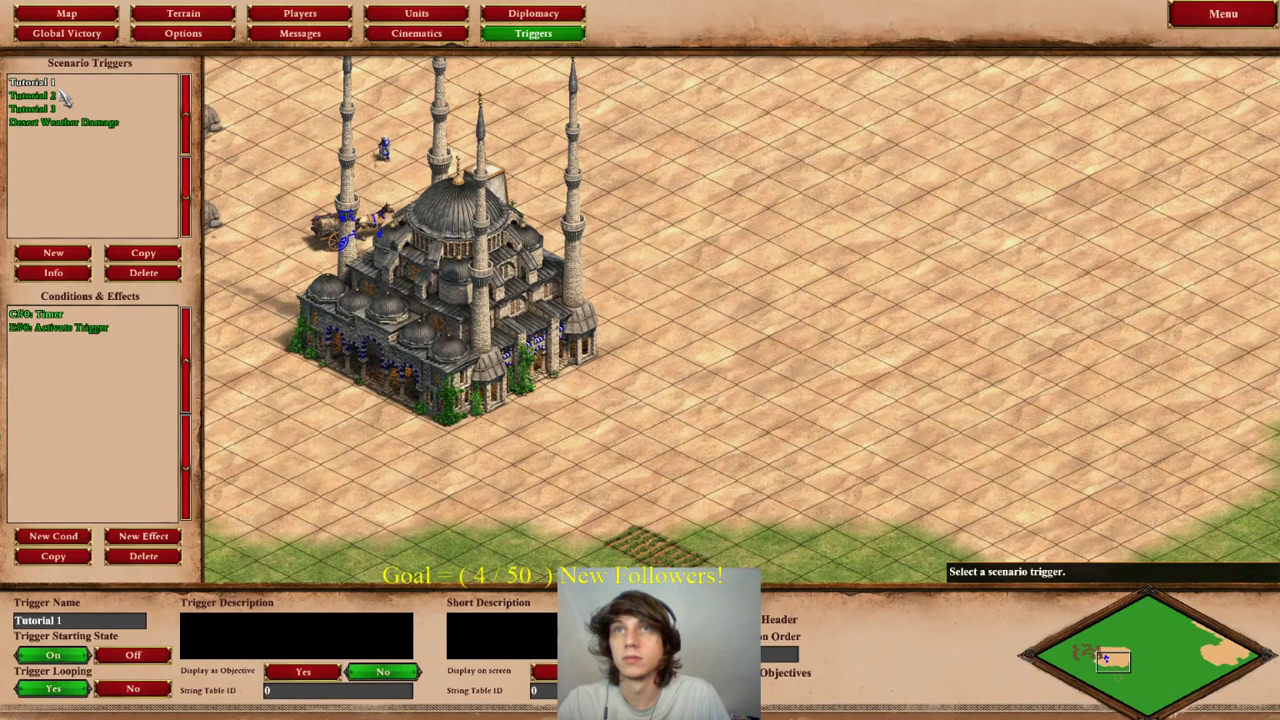
{"action": "left_click", "coordinate": [58, 99]}
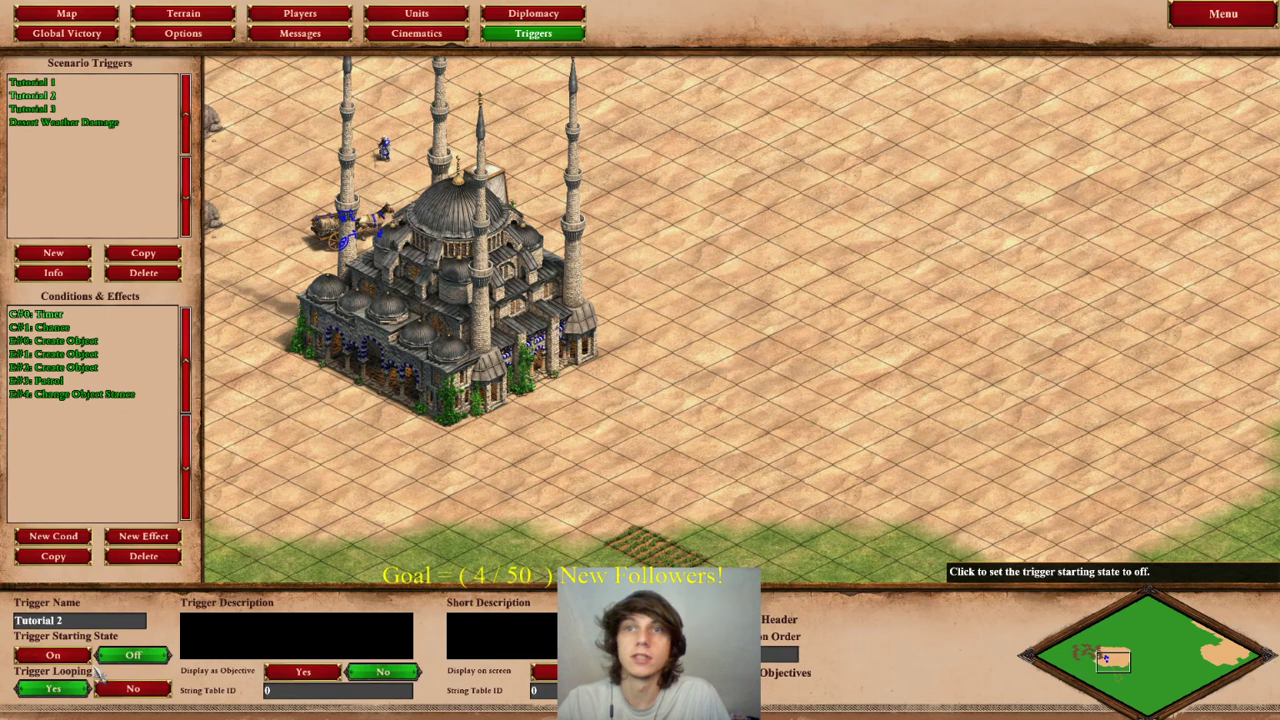
{"action": "left_click", "coordinate": [62, 657]}
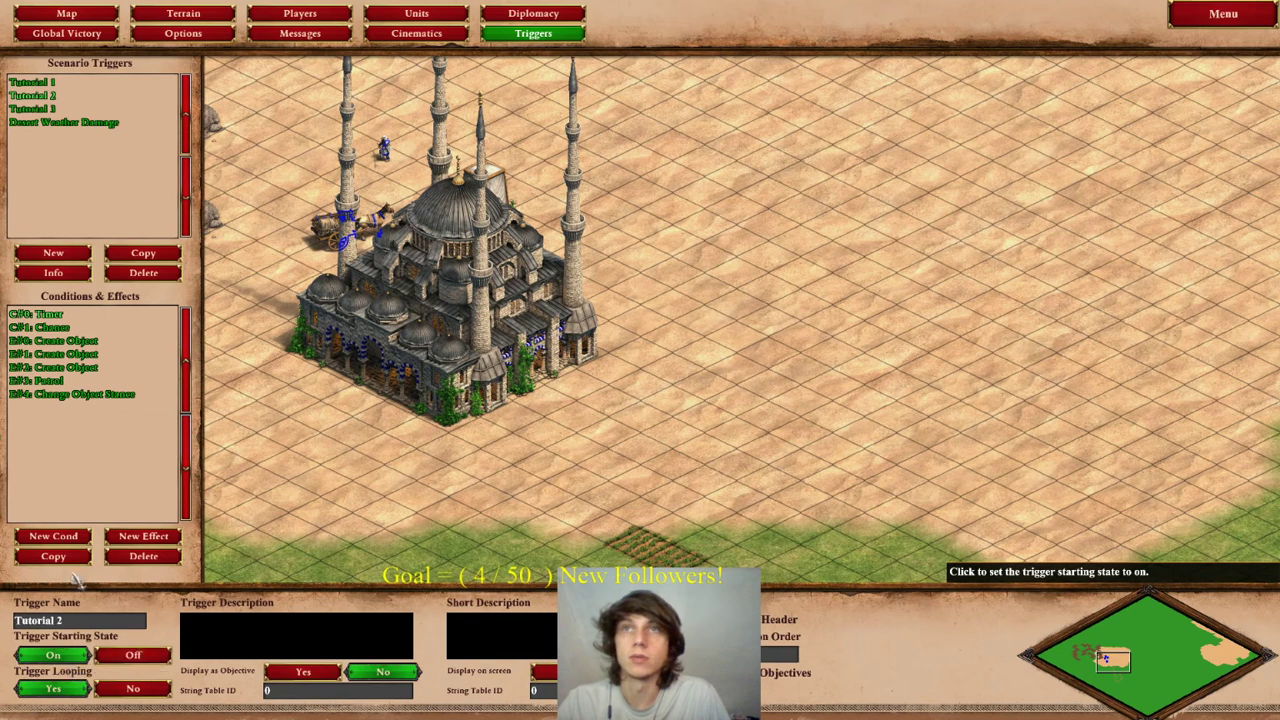
{"action": "left_click", "coordinate": [60, 112]}
{"action": "left_click", "coordinate": [58, 95]}
{"action": "left_click", "coordinate": [61, 84]}
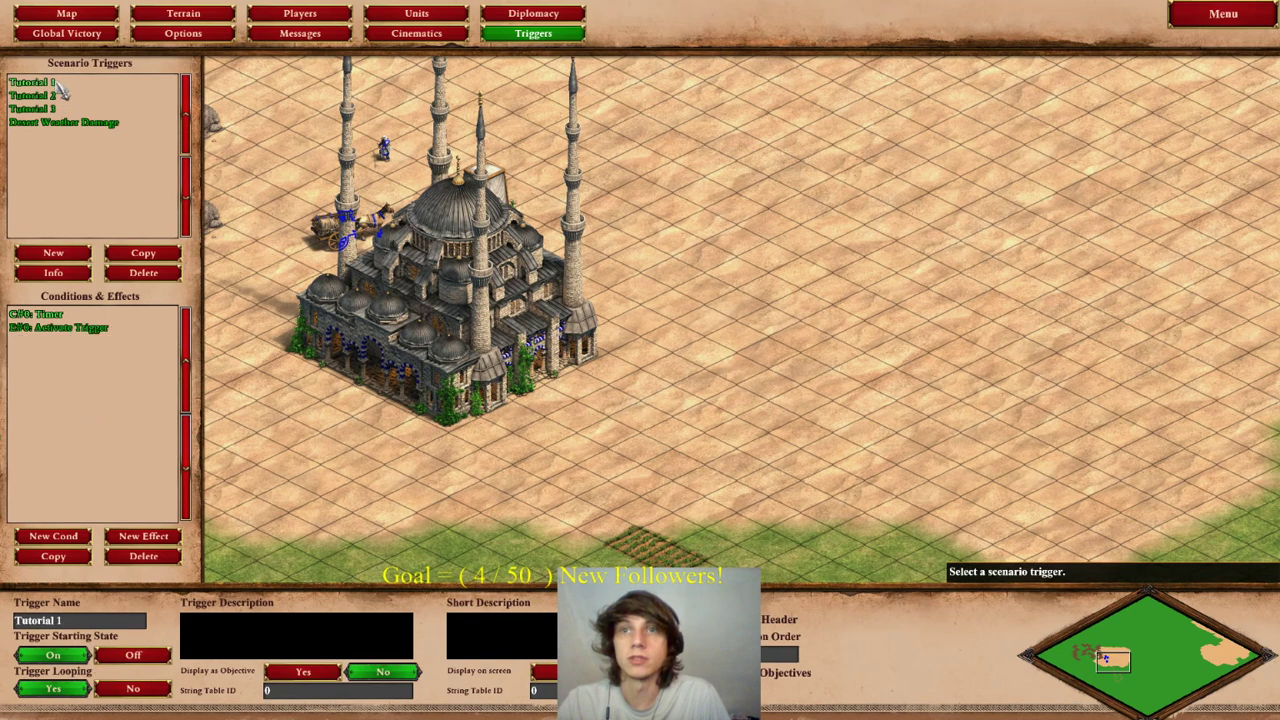
{"action": "left_click", "coordinate": [64, 330]}
{"action": "left_click", "coordinate": [46, 96]}
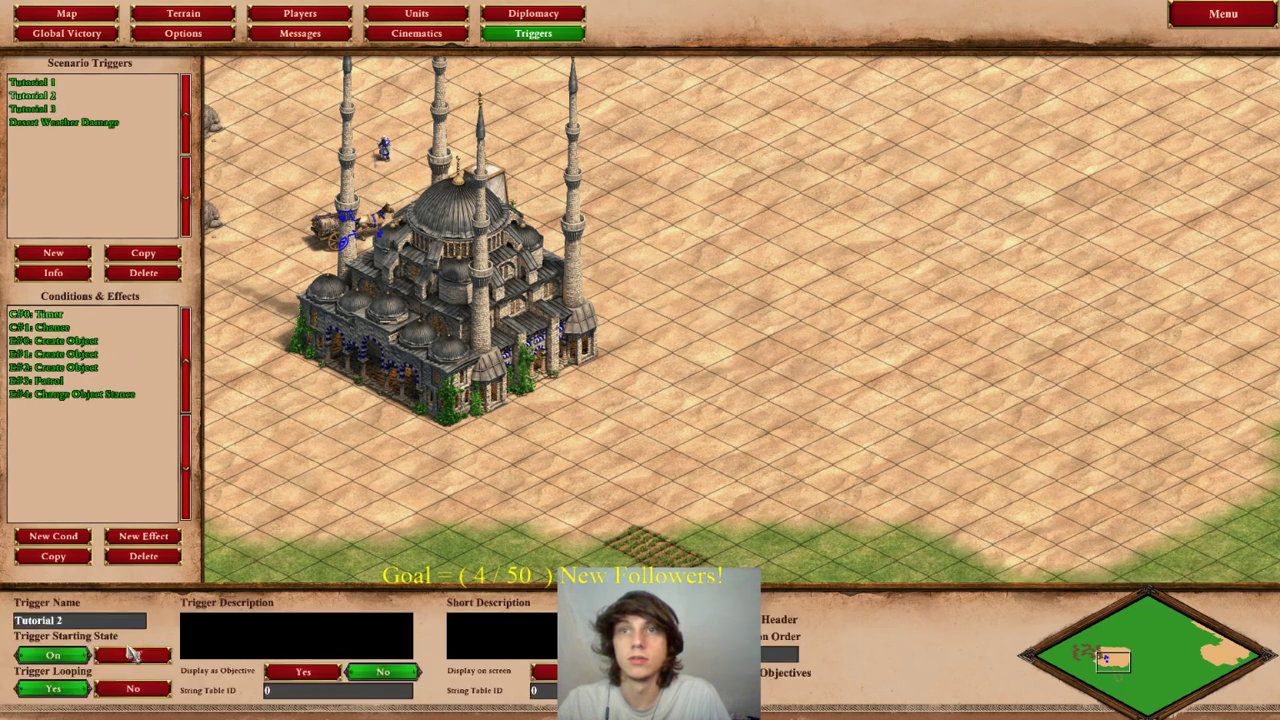
- Examine the Tutorial 1 and Tutorial 3 triggers, and the conditions, created objects and spawn locations of Tutorial 2
{"action": "left_click", "coordinate": [58, 83]}
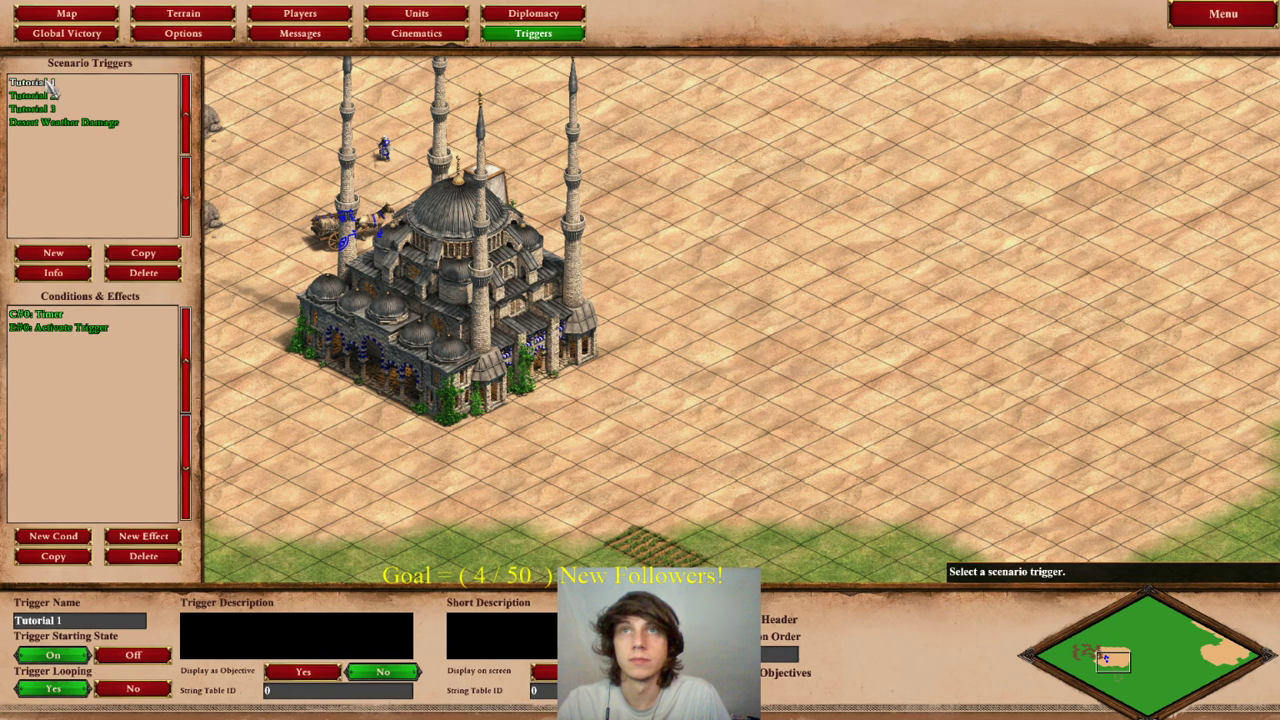
{"action": "left_click", "coordinate": [44, 109]}
{"action": "left_click", "coordinate": [72, 316]}
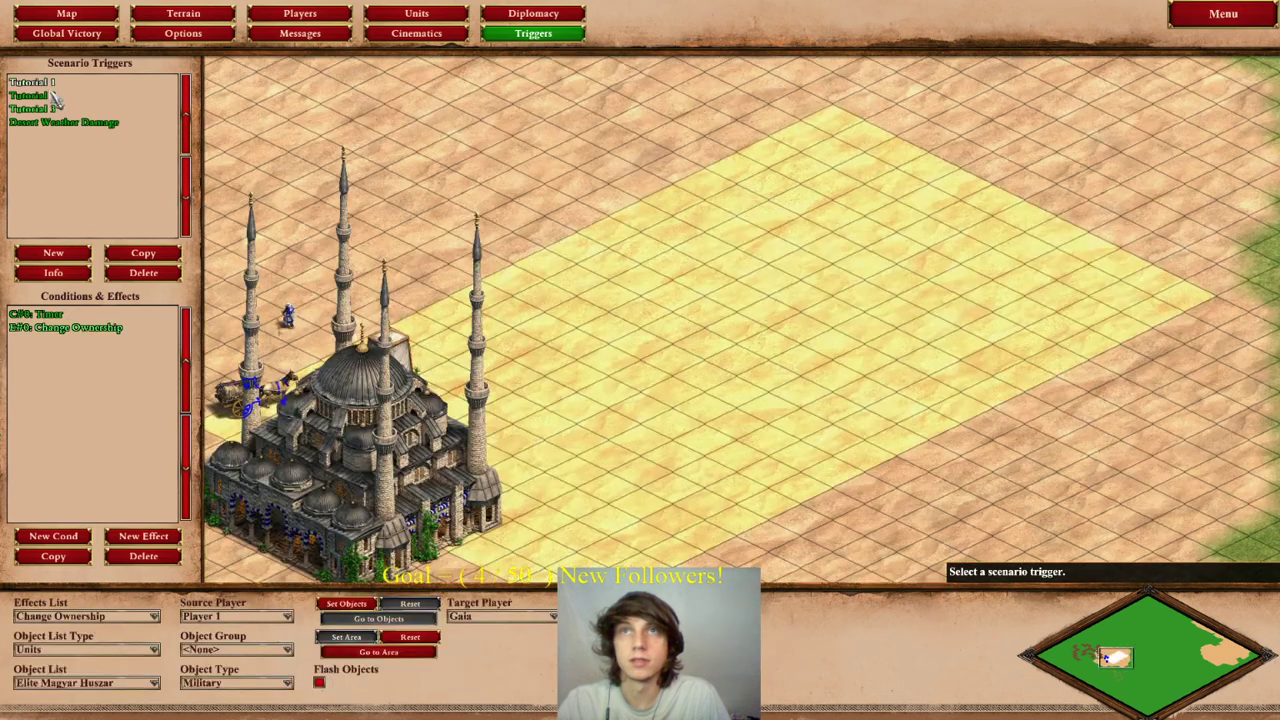
{"action": "left_click", "coordinate": [61, 97]}
{"action": "key", "text": "Left"}
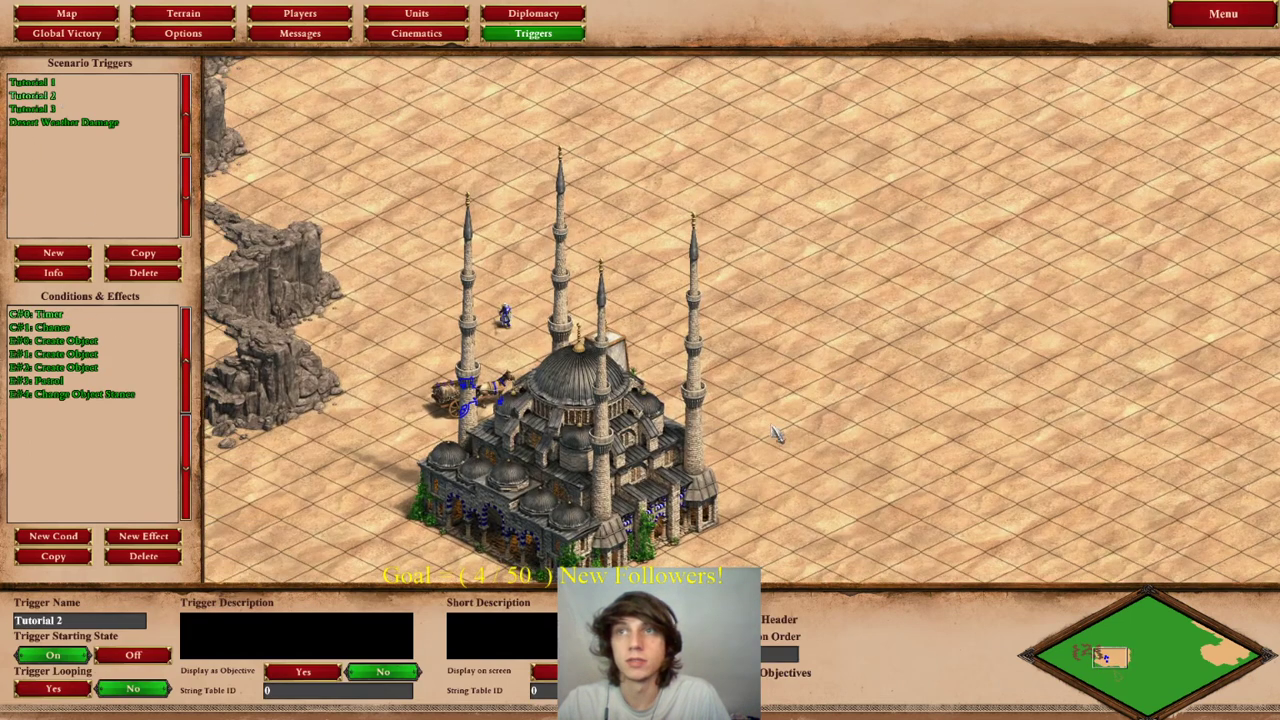
{"action": "scroll", "coordinate": [825, 505], "scroll_direction": "down", "scroll_amount": 1}
{"action": "key", "text": "Down"}
{"action": "key", "text": "Up"}
{"action": "key", "text": "Up"}
{"action": "key", "text": "Right"}
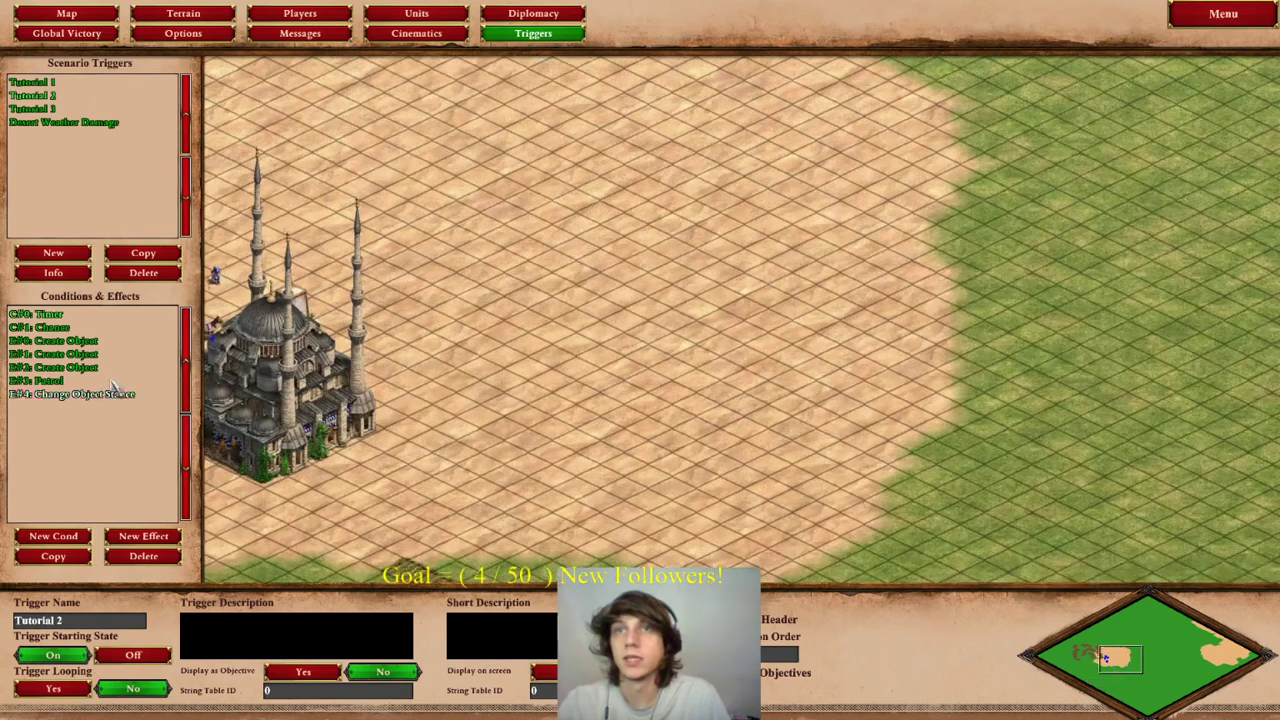
{"action": "left_click", "coordinate": [62, 328]}
{"action": "left_click", "coordinate": [53, 341]}
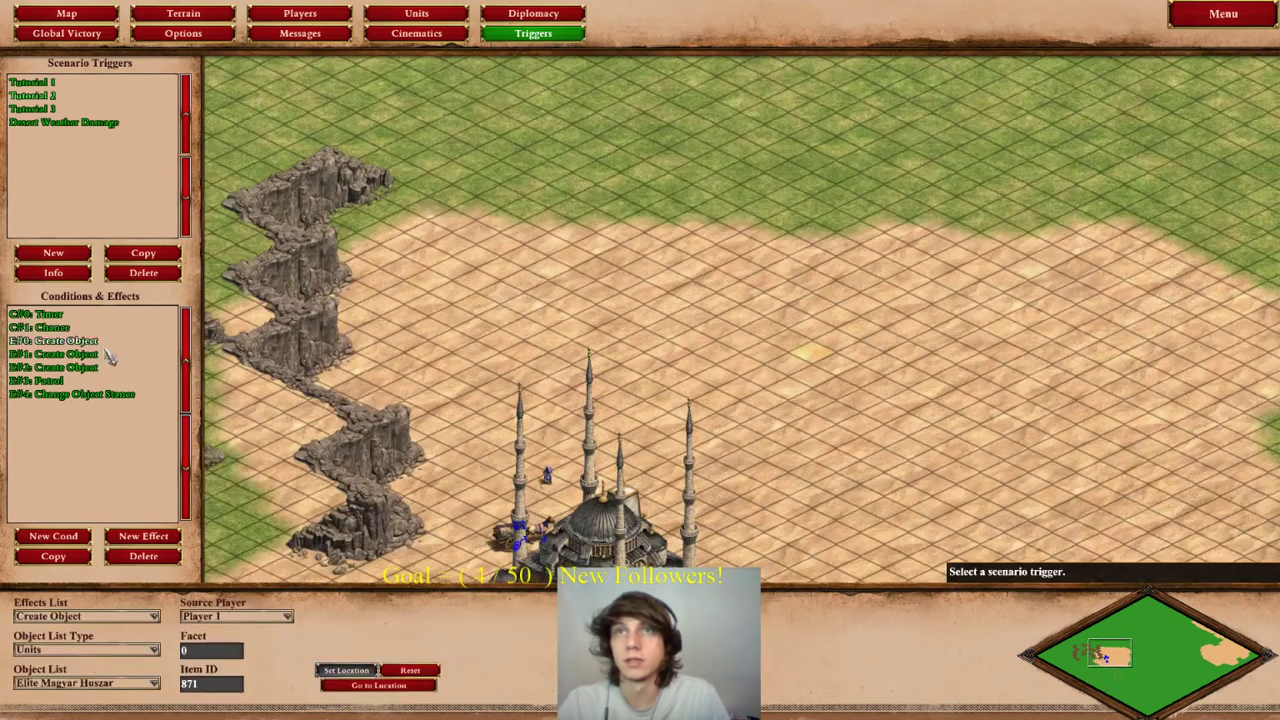
{"action": "left_click", "coordinate": [100, 355]}
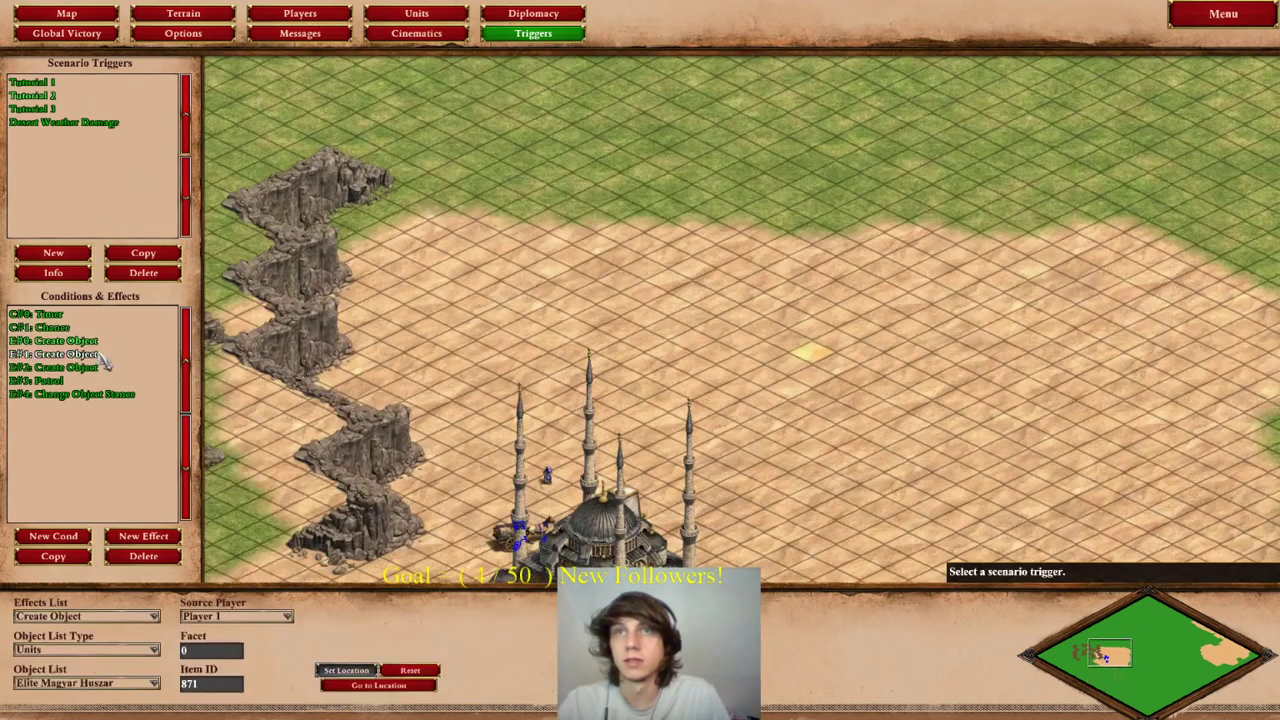
{"action": "left_click", "coordinate": [96, 368]}
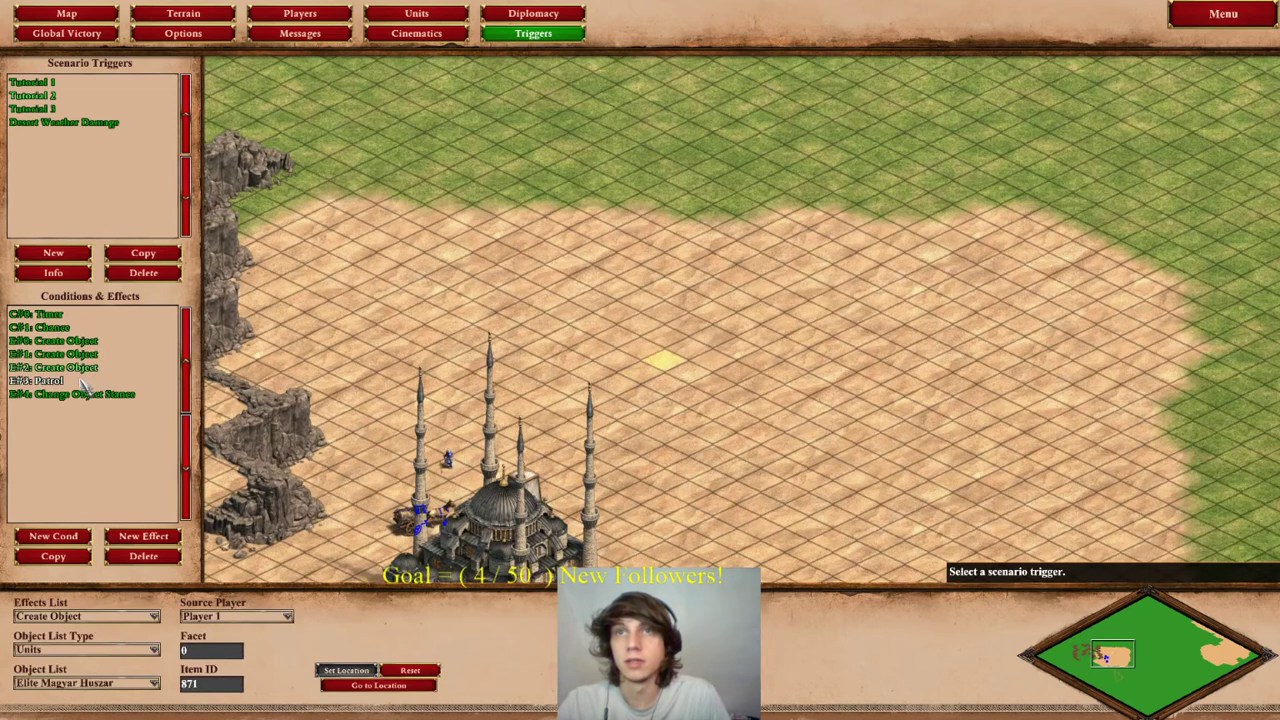
{"action": "left_click", "coordinate": [60, 315]}
{"action": "left_click", "coordinate": [70, 330]}
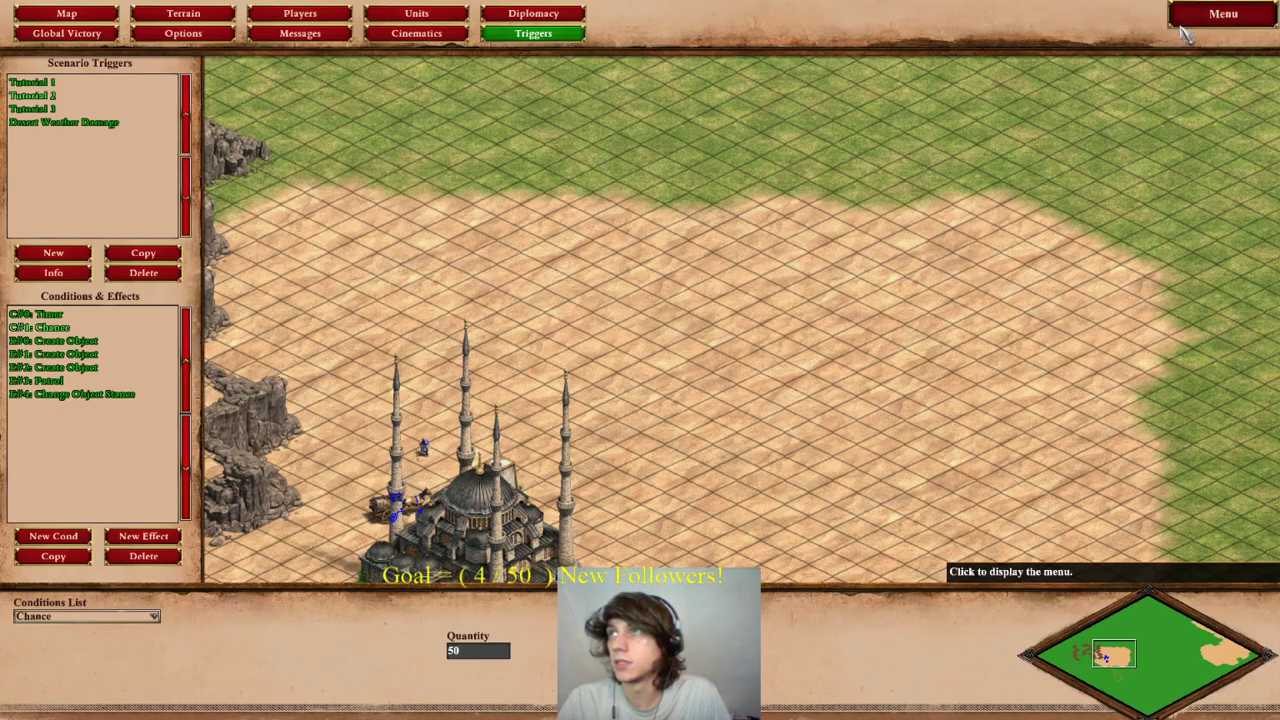
- Save the scenario, check the Timer condition of Tutorial 2, and start a test game
{"action": "left_click", "coordinate": [1230, 14]}
{"action": "left_click", "coordinate": [703, 308]}
{"action": "left_click", "coordinate": [100, 316]}
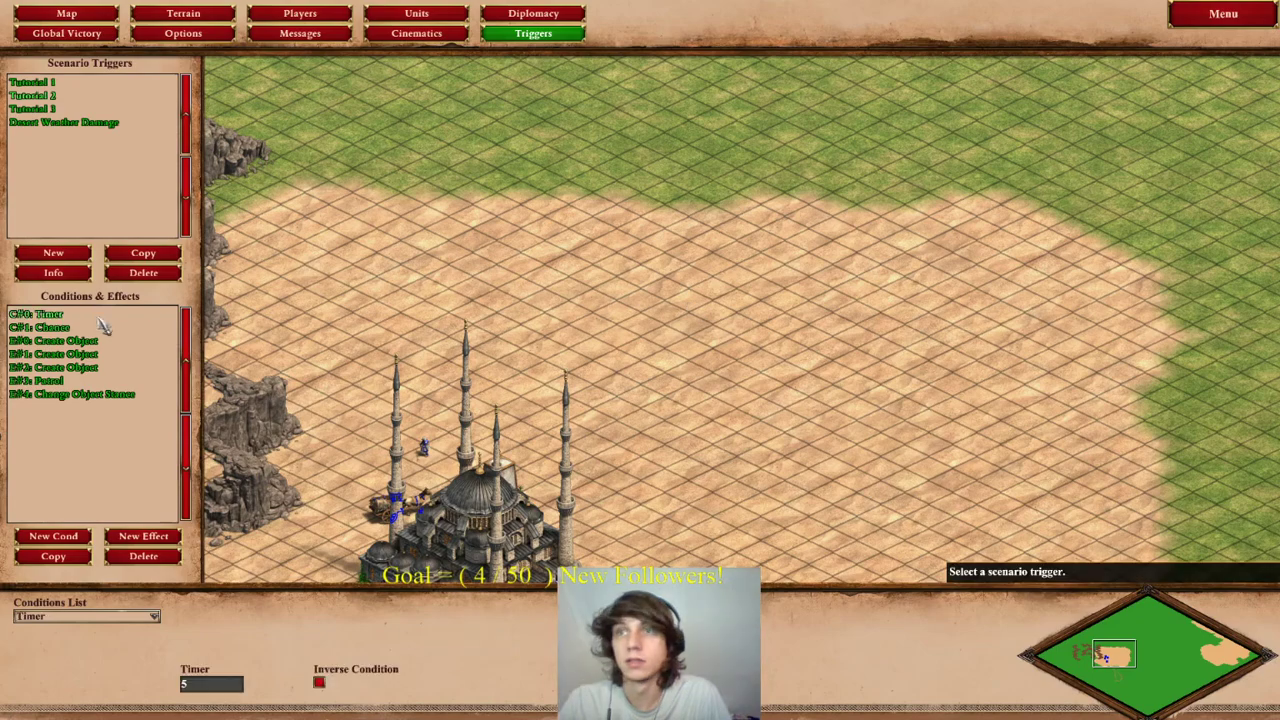
{"action": "left_click", "coordinate": [1223, 14]}
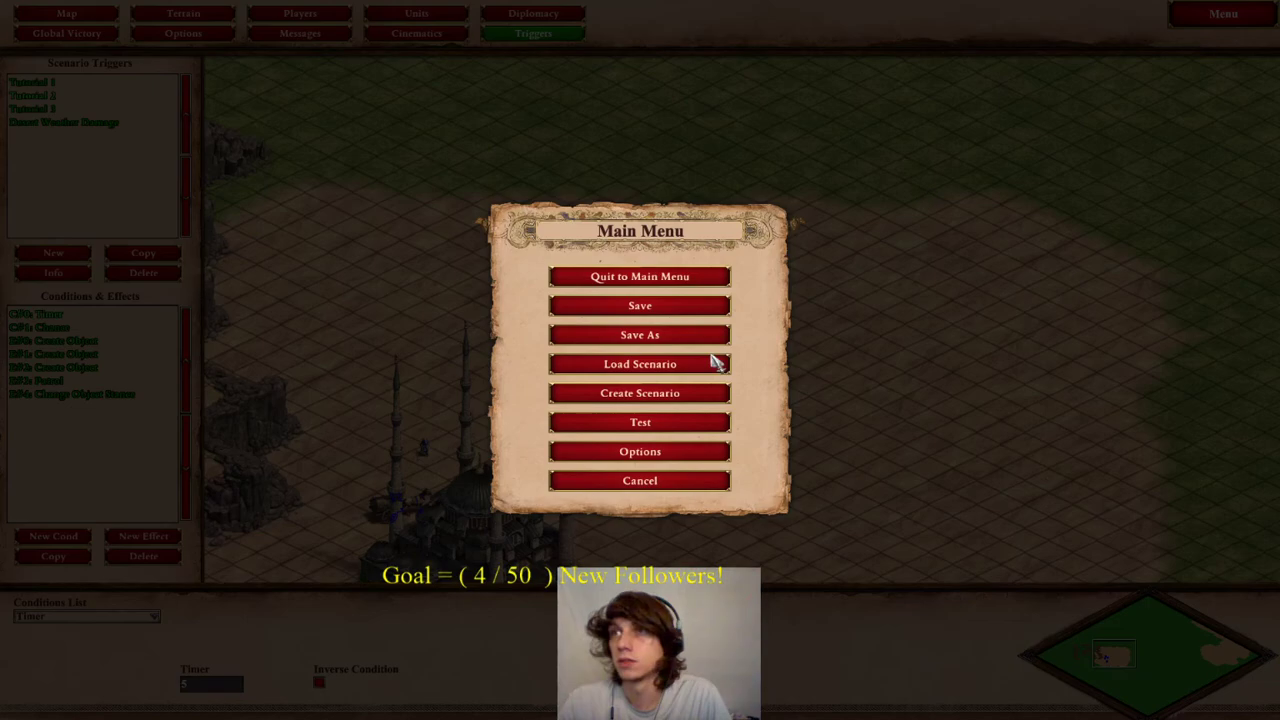
{"action": "left_click", "coordinate": [640, 423]}
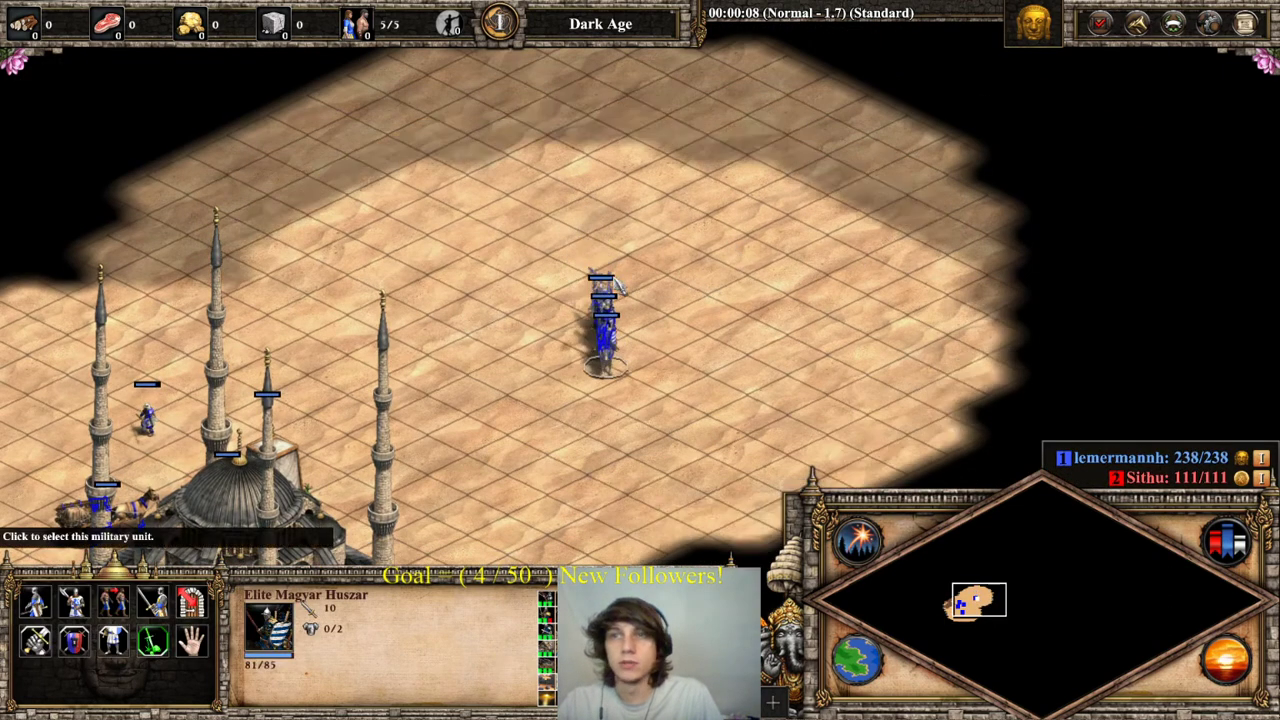
- Examine the health and movement of the spawned Elite Magyar Huszars and the Mosque during the test
{"action": "scroll", "coordinate": [751, 266], "scroll_direction": "down", "scroll_amount": 4}
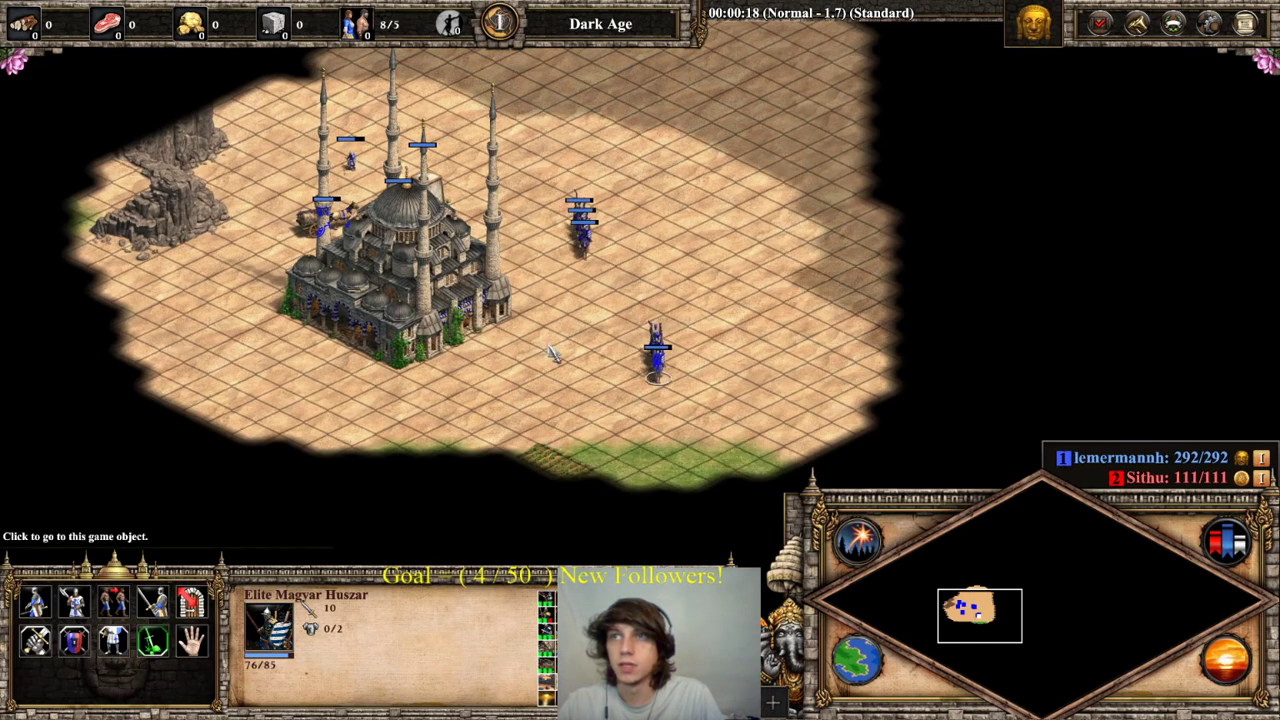
{"action": "left_click", "coordinate": [393, 300]}
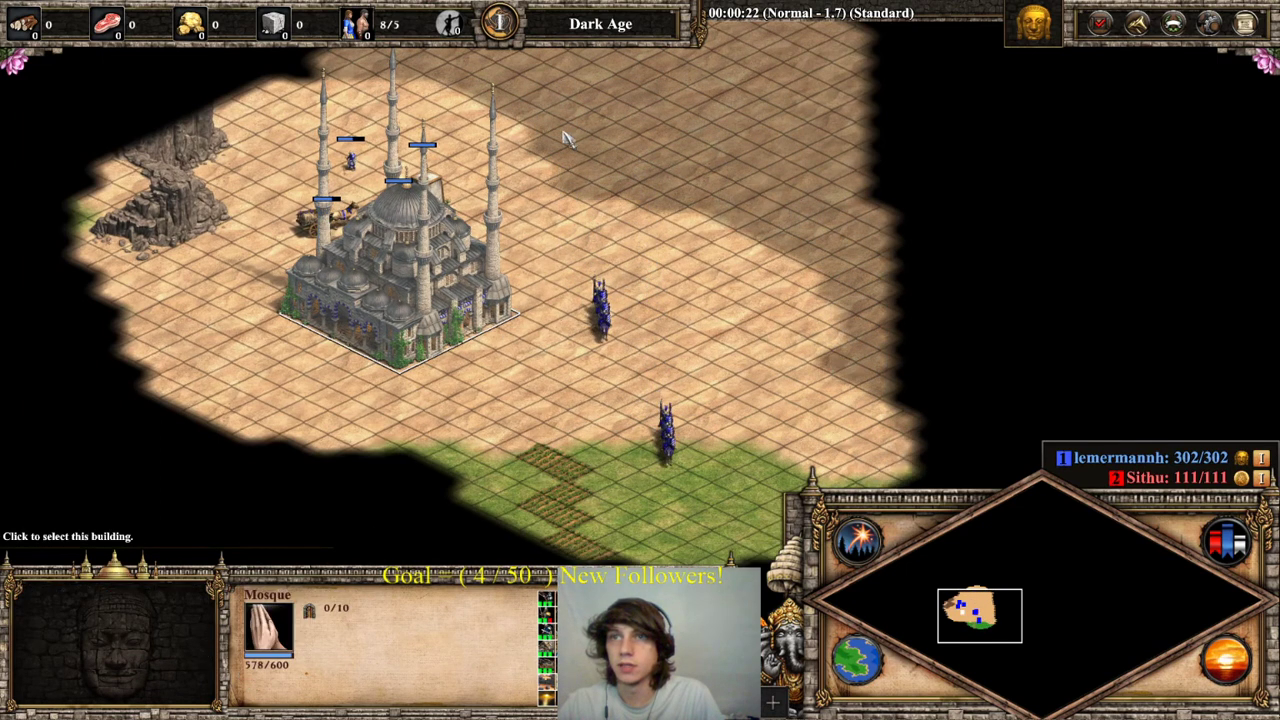
{"action": "left_click", "coordinate": [571, 129]}
{"action": "left_click", "coordinate": [440, 270]}
{"action": "left_click", "coordinate": [800, 380]}
{"action": "mouse_move", "coordinate": [810, 390]}
{"action": "middle_mouse_down"}
{"action": "mouse_move", "coordinate": [420, 329]}
{"action": "mouse_move", "coordinate": [794, 374]}
{"action": "middle_mouse_up"}
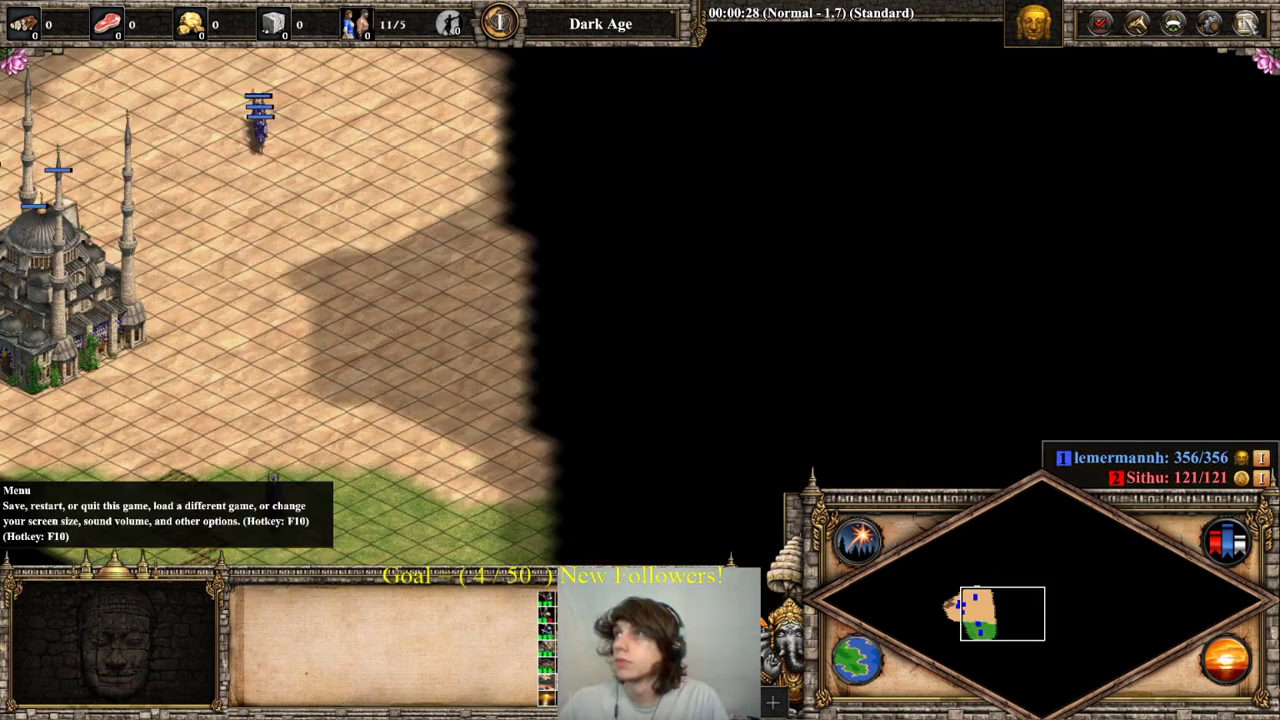
- Quit the test game and return to the scenario's triggers in the editor
{"action": "left_click", "coordinate": [1245, 23]}
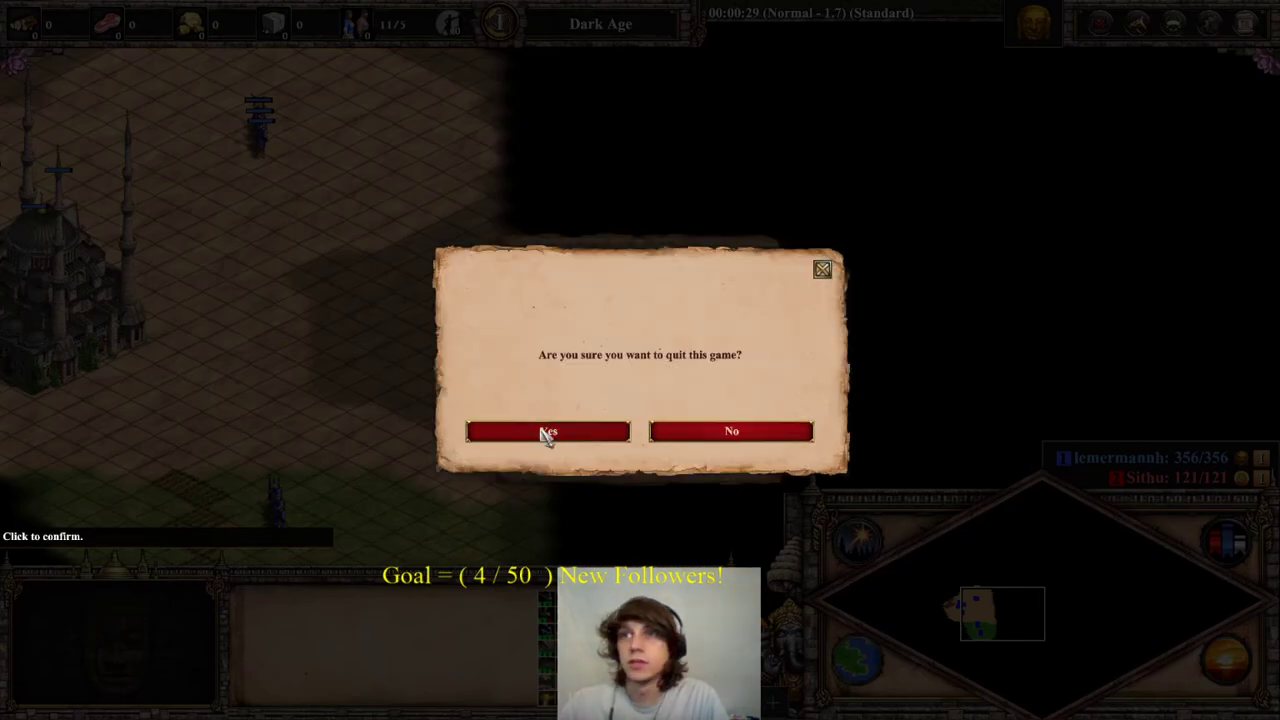
{"action": "left_click", "coordinate": [526, 431]}
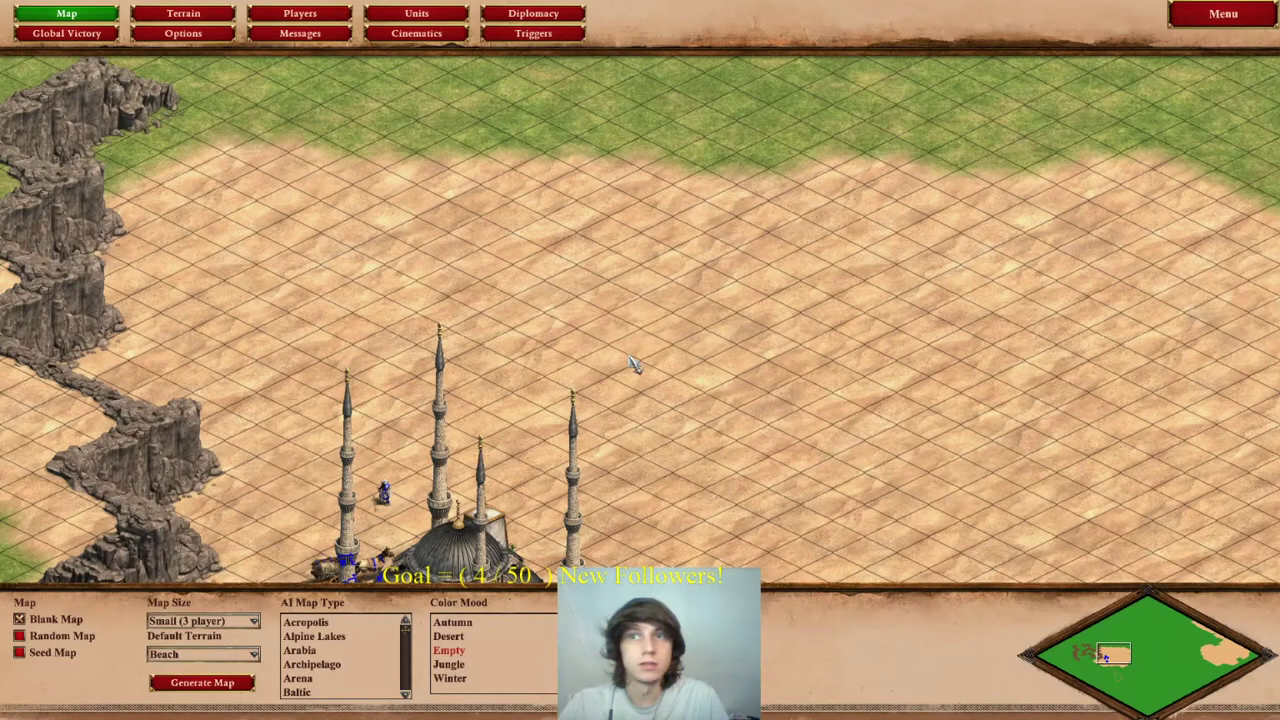
{"action": "left_click", "coordinate": [533, 33]}
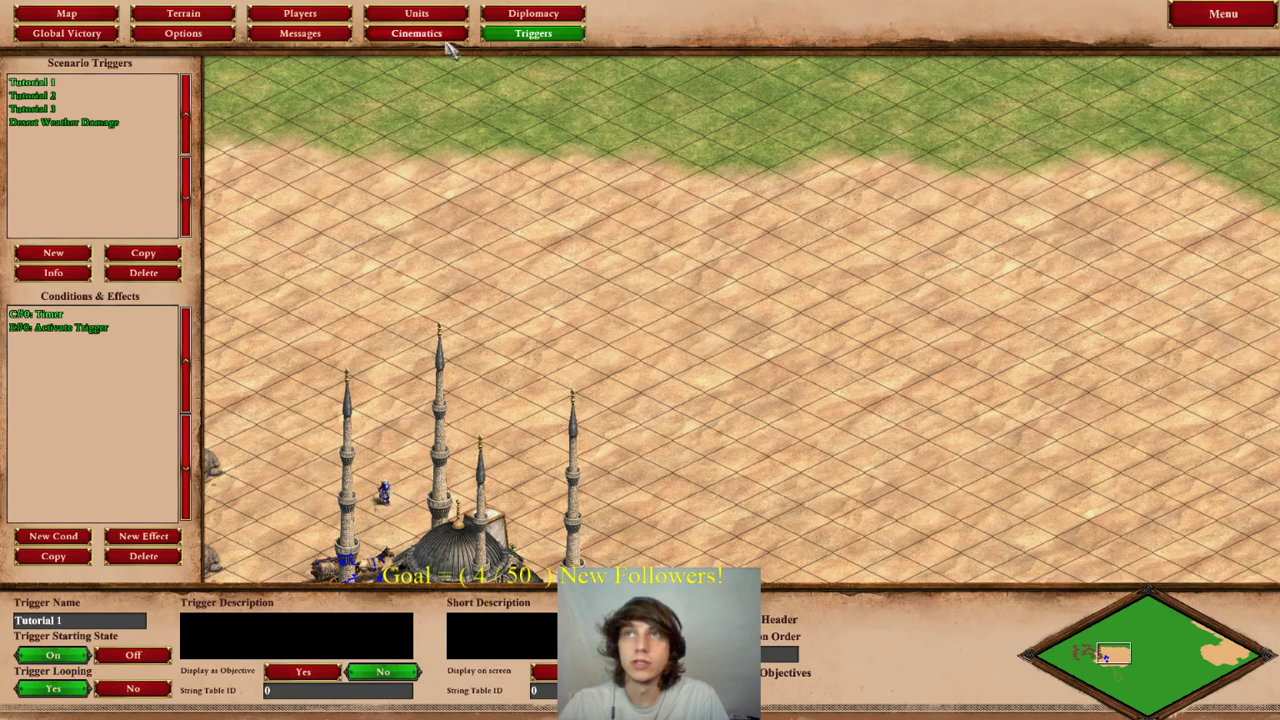
- Make four copies of the Desert Weather Damage trigger
{"action": "left_click", "coordinate": [86, 124]}
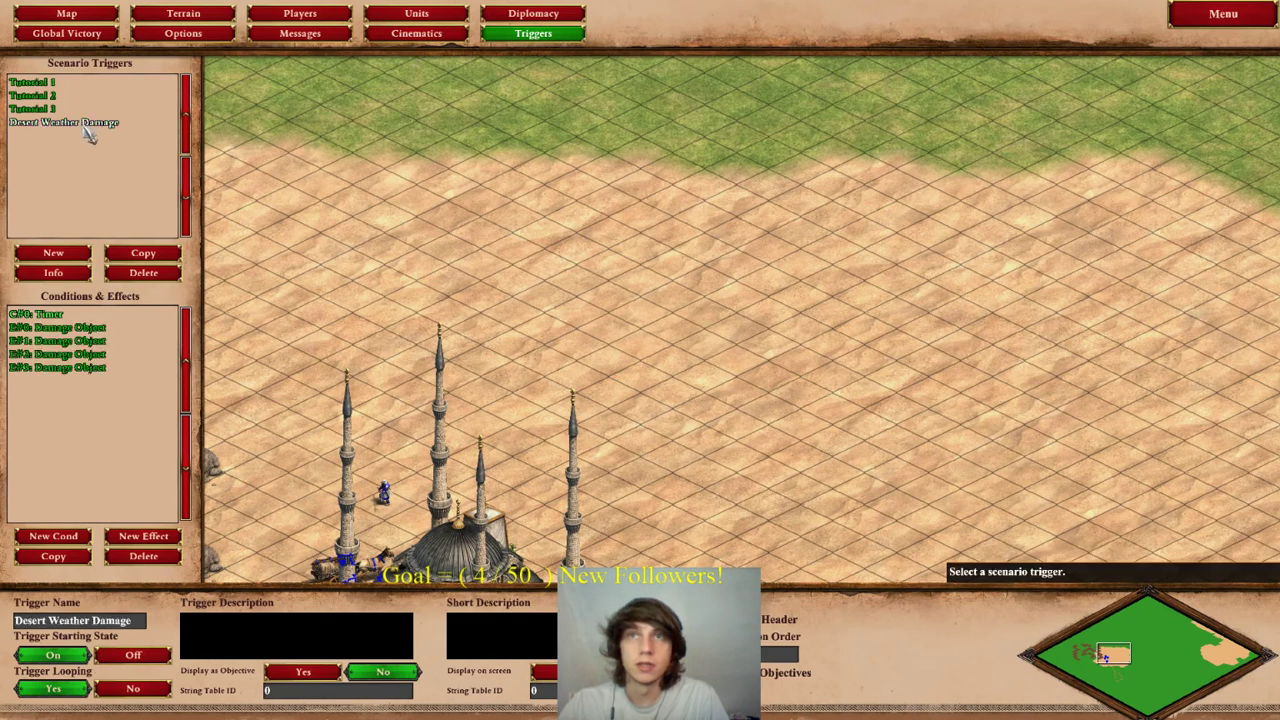
{"action": "scroll", "coordinate": [948, 232], "scroll_direction": "down", "scroll_amount": 2}
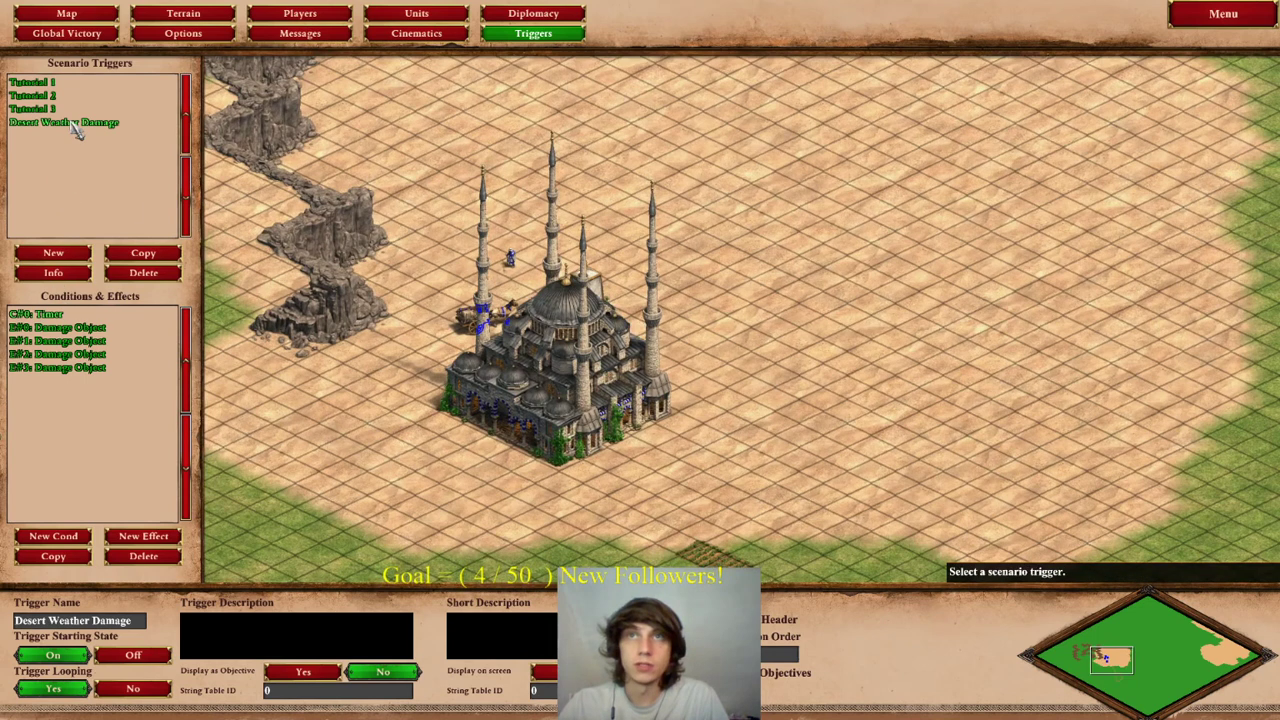
{"action": "left_click", "coordinate": [127, 257]}
{"action": "left_click", "coordinate": [127, 257]}
{"action": "left_click", "coordinate": [127, 257]}
{"action": "left_click", "coordinate": [127, 257]}
- Set the source player to Player 2 in the Damage Object effects of Trigger 4, including the Military, Other and Building ones
{"action": "left_click", "coordinate": [32, 136]}
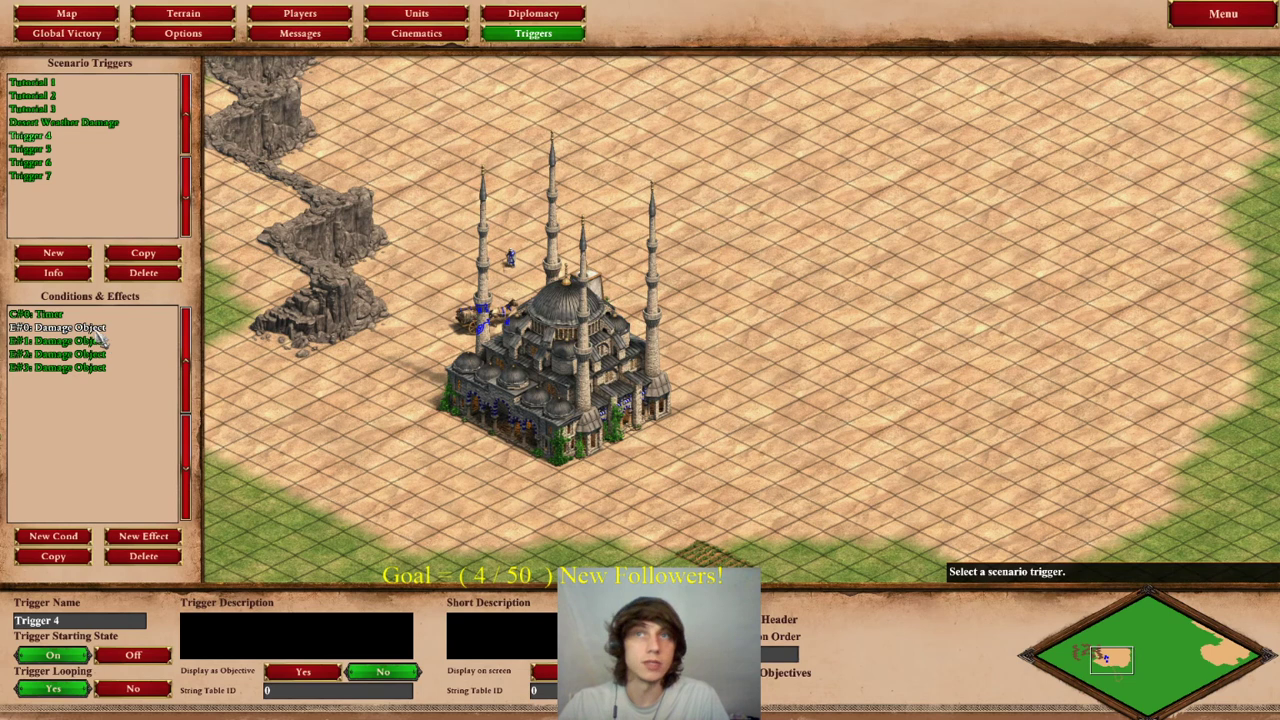
{"action": "left_click", "coordinate": [100, 339]}
{"action": "left_click", "coordinate": [255, 617]}
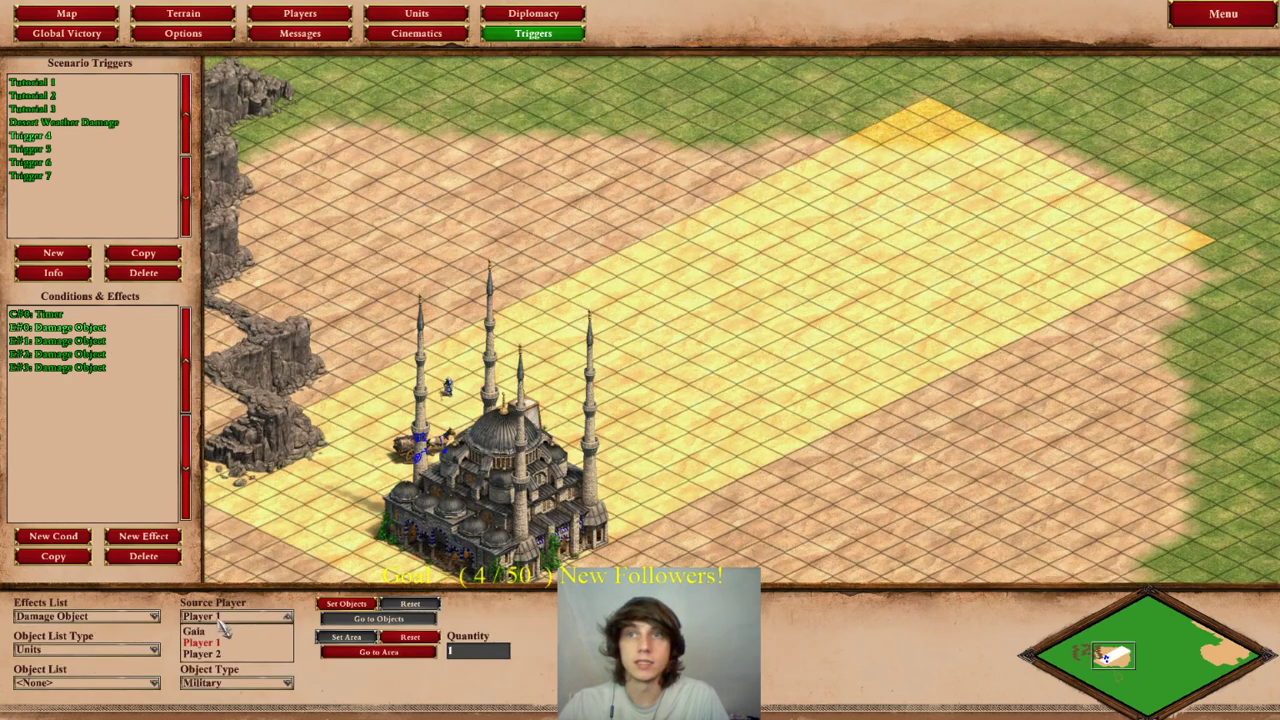
{"action": "left_click", "coordinate": [215, 654]}
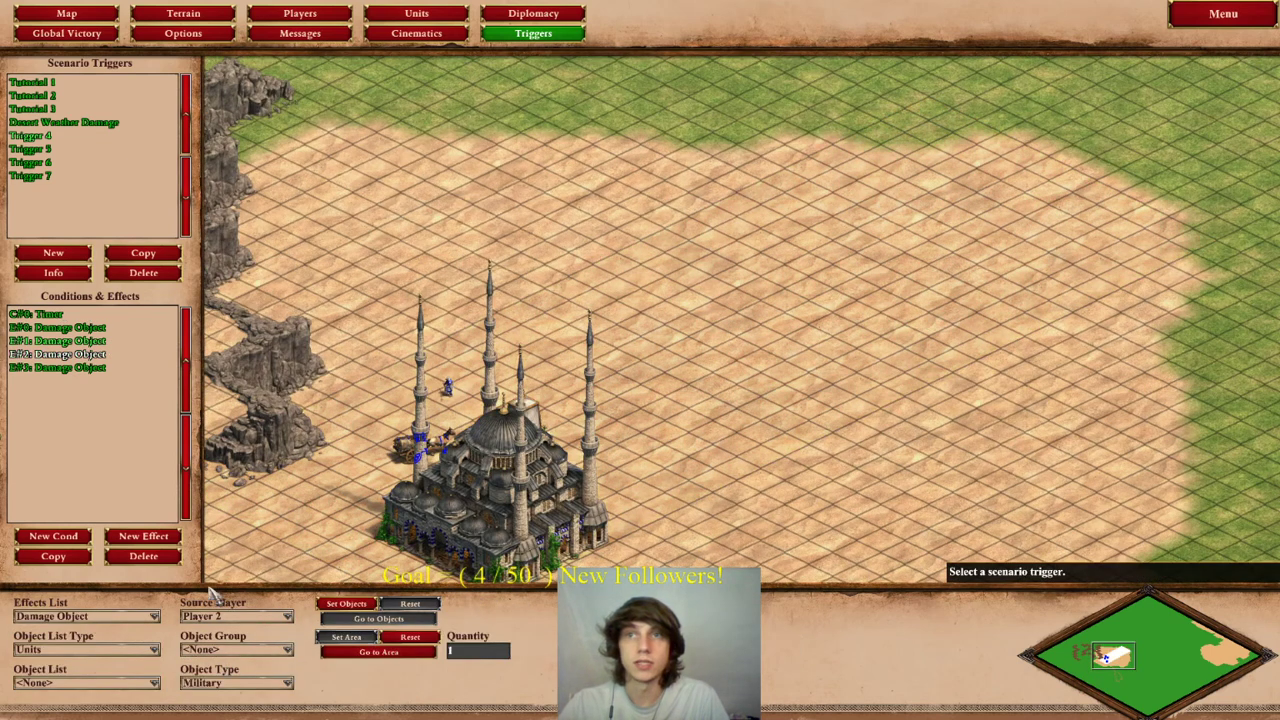
{"action": "left_click", "coordinate": [100, 367]}
{"action": "left_click", "coordinate": [100, 355]}
{"action": "left_click", "coordinate": [255, 617]}
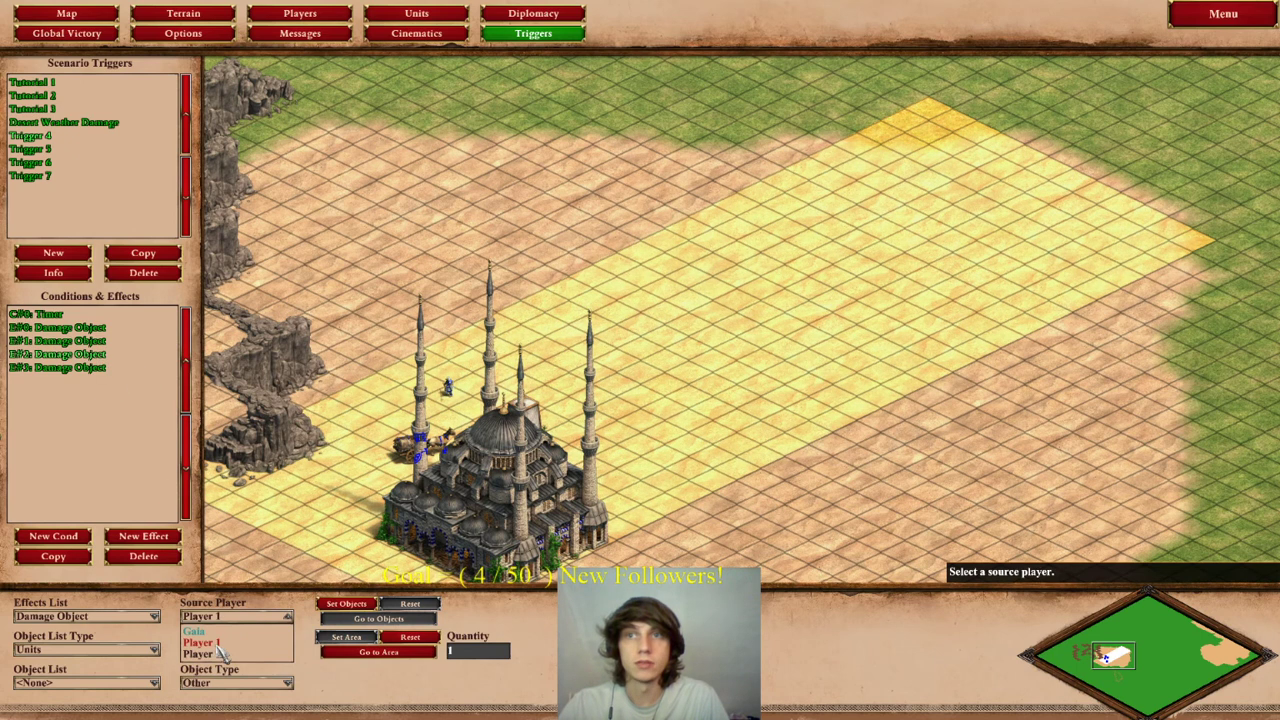
{"action": "left_click", "coordinate": [222, 653]}
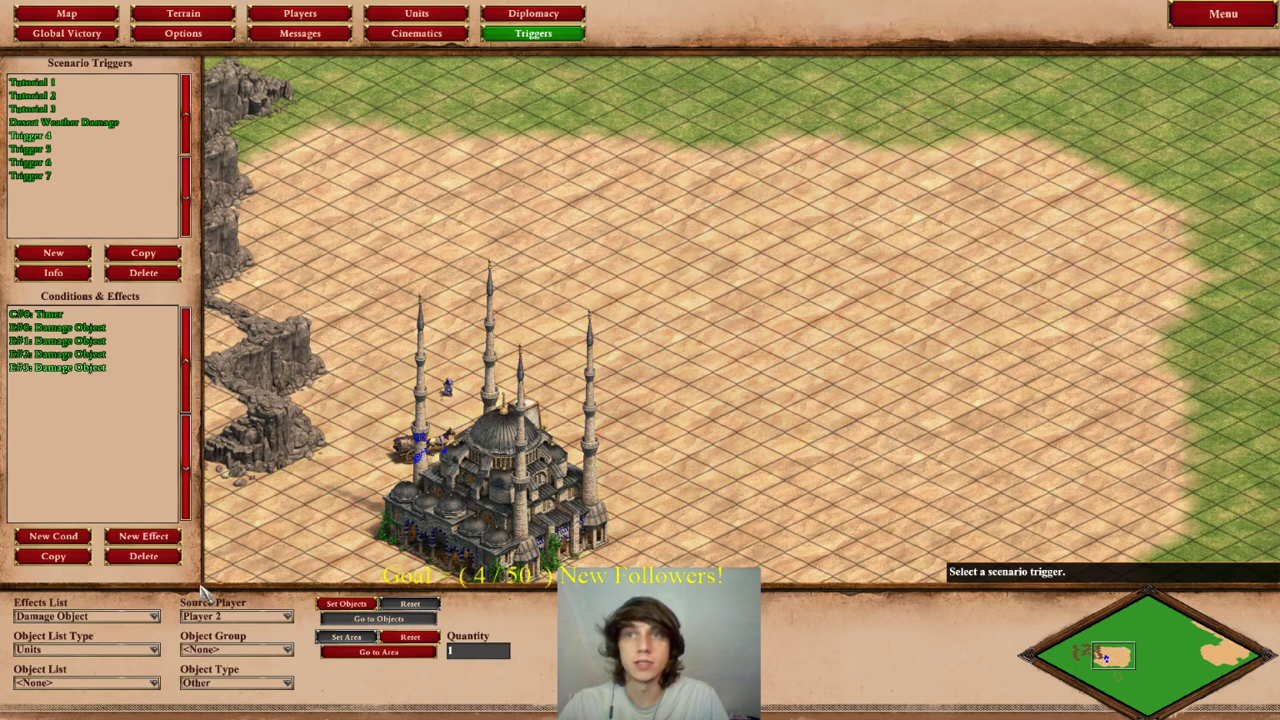
{"action": "left_click", "coordinate": [214, 619]}
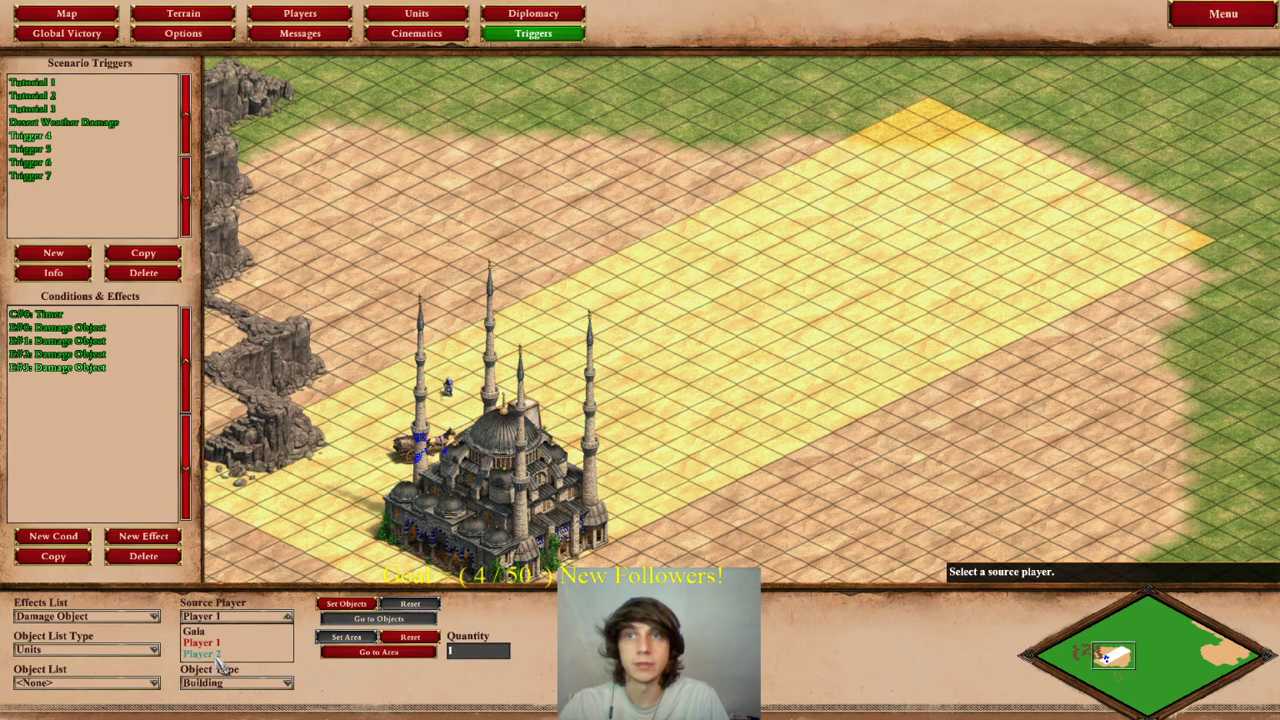
{"action": "left_click", "coordinate": [214, 654]}
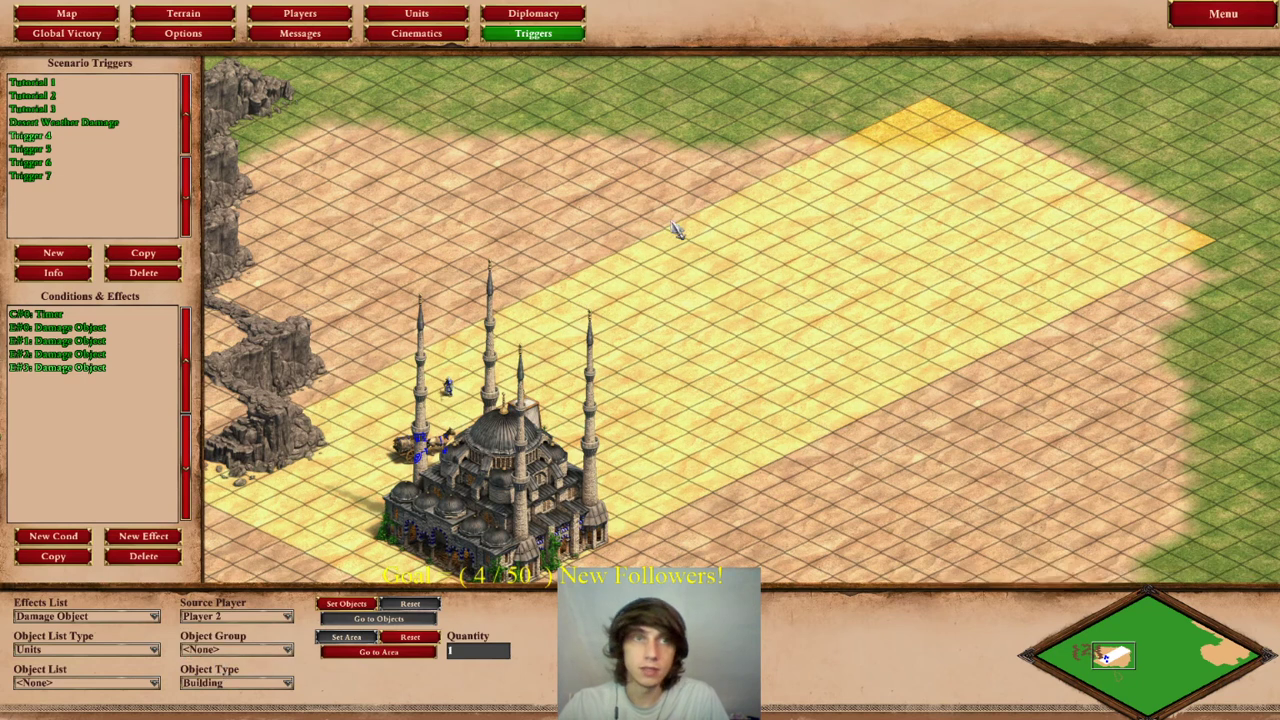
- Delete the surplus trigger copies Trigger 5, Trigger 6 and Trigger 7
{"action": "left_click", "coordinate": [72, 150]}
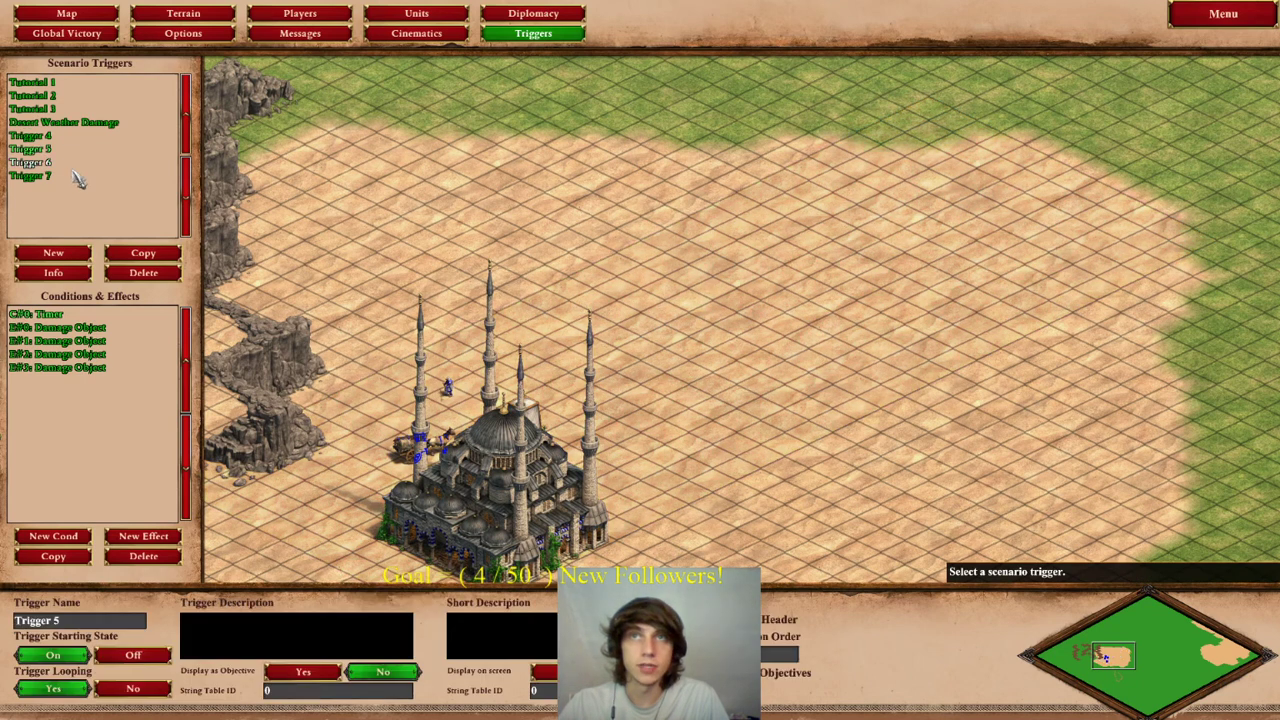
{"action": "left_click", "coordinate": [130, 272]}
{"action": "left_click", "coordinate": [140, 273]}
{"action": "left_click", "coordinate": [155, 275]}
- Rename the Desert Weather Damage trigger as Desert Weather Damage P1
{"action": "left_click", "coordinate": [64, 122]}
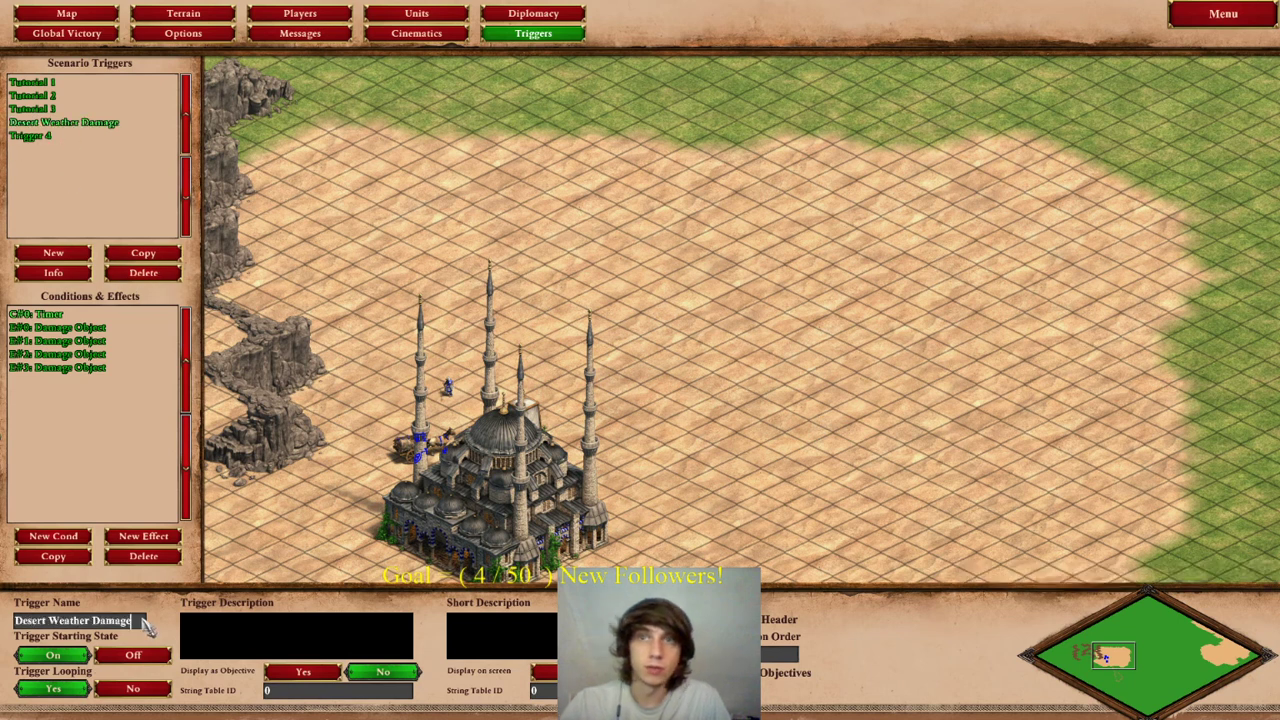
{"action": "type", "text": "1"}
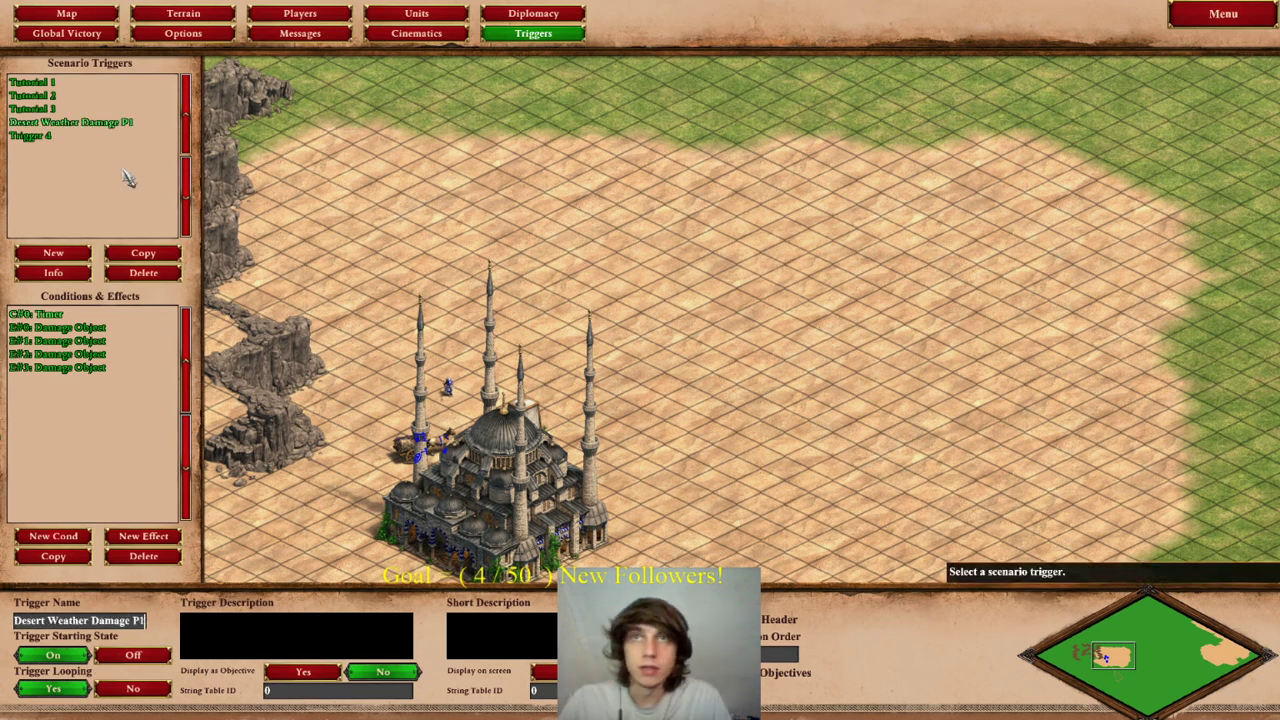
- Rename Trigger 4 as Desert Weather Damage Player 2
{"action": "left_click", "coordinate": [40, 136]}
{"action": "left_click", "coordinate": [105, 622]}
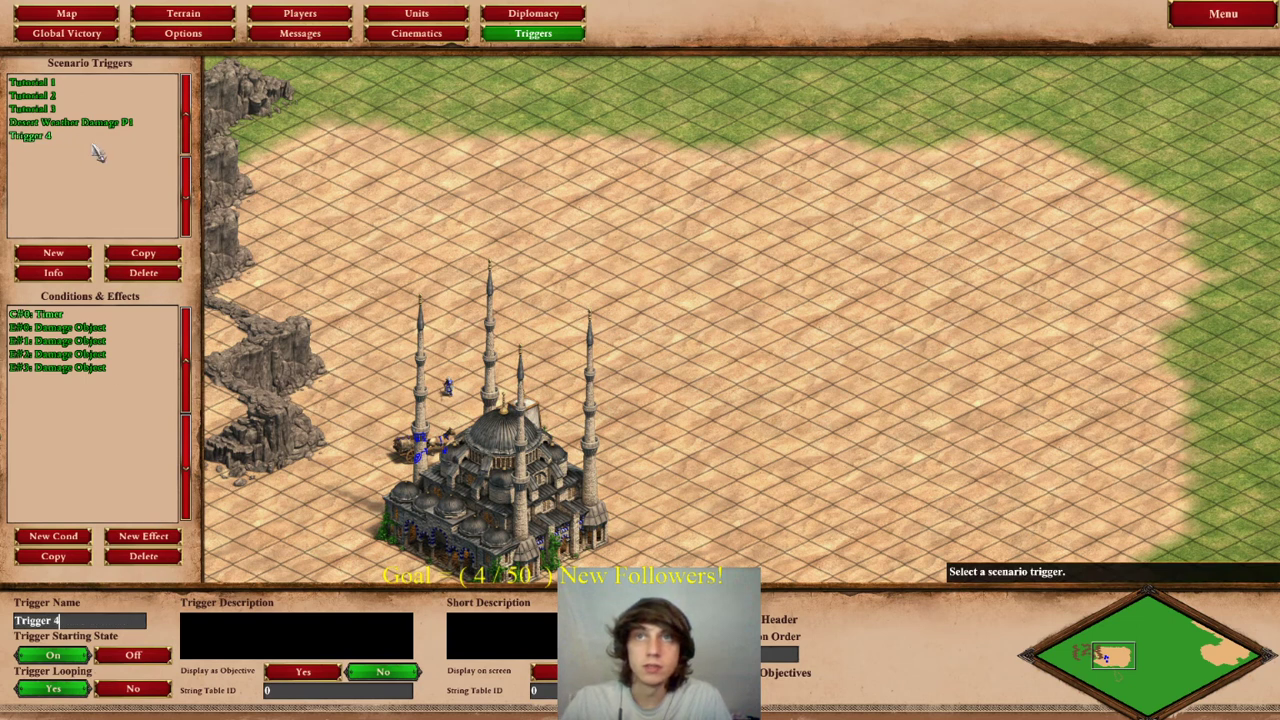
{"action": "key", "text": "BackSpace"}
{"action": "key", "text": "BackSpace"}
{"action": "key", "text": "BackSpace"}
{"action": "key", "text": "BackSpace"}
{"action": "key", "text": "BackSpace"}
{"action": "key", "text": "BackSpace"}
{"action": "key", "text": "BackSpace"}
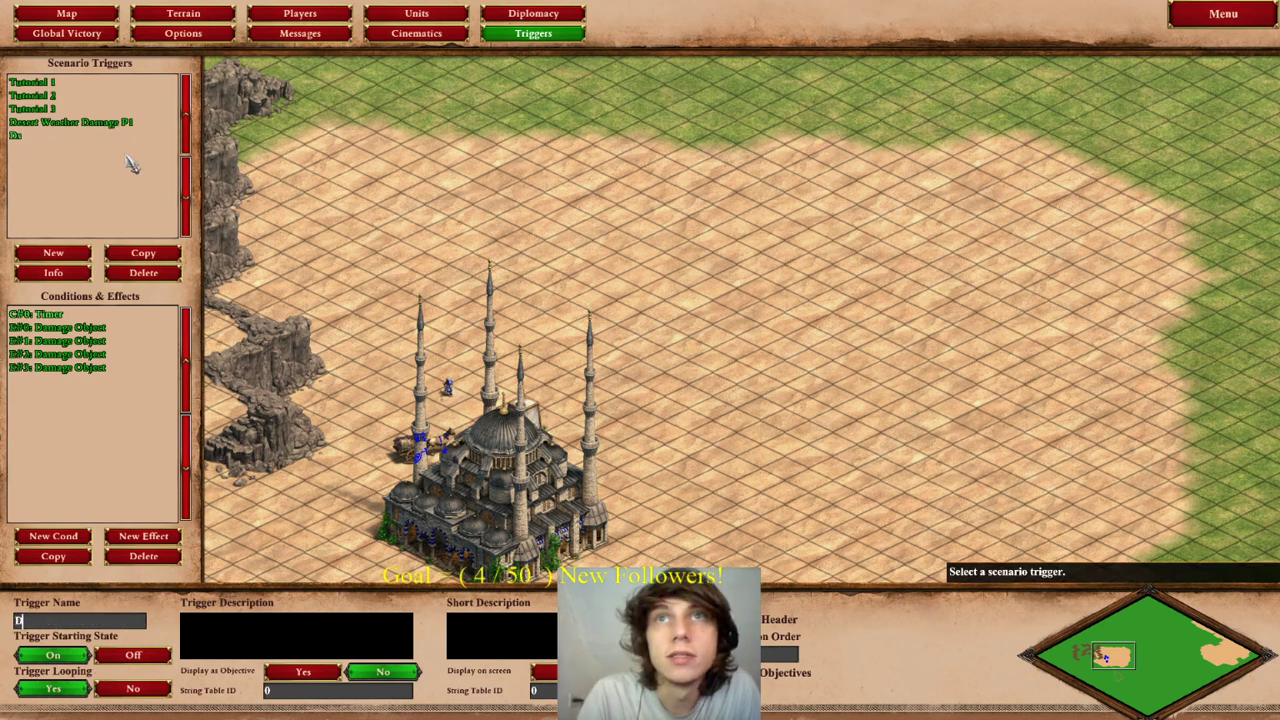
{"action": "type", "text": "Desert Weather Dama"}
{"action": "type", "text": "ge Player 2"}
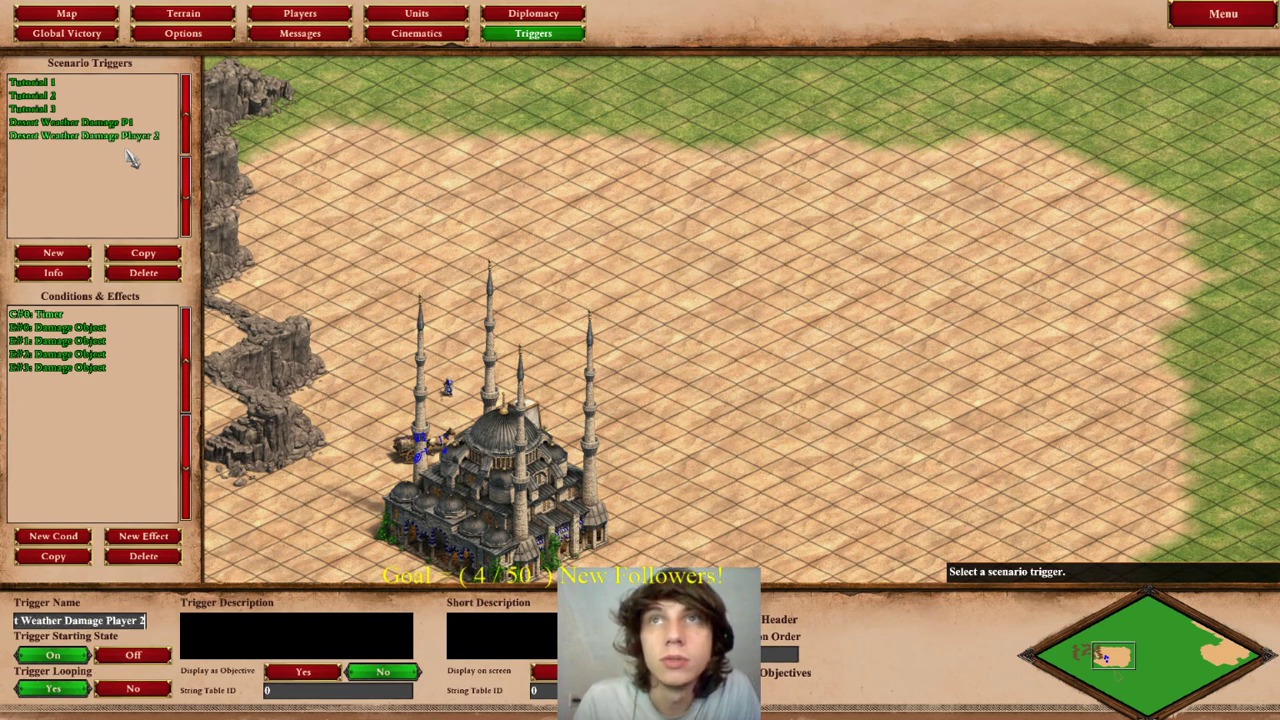
- Rename the Desert Weather Damage P1 trigger as Desert Weather Damage Player 1
{"action": "left_click", "coordinate": [90, 122]}
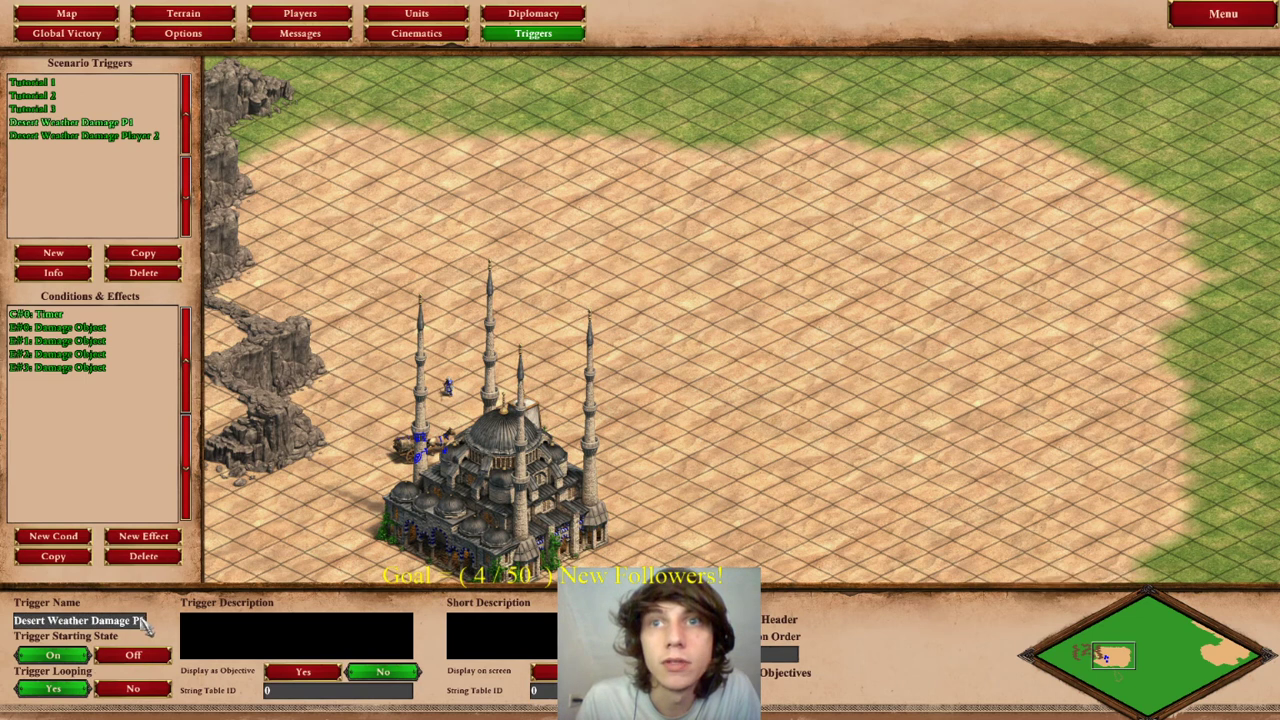
{"action": "key", "text": "Left"}
{"action": "type", "text": "layer"}
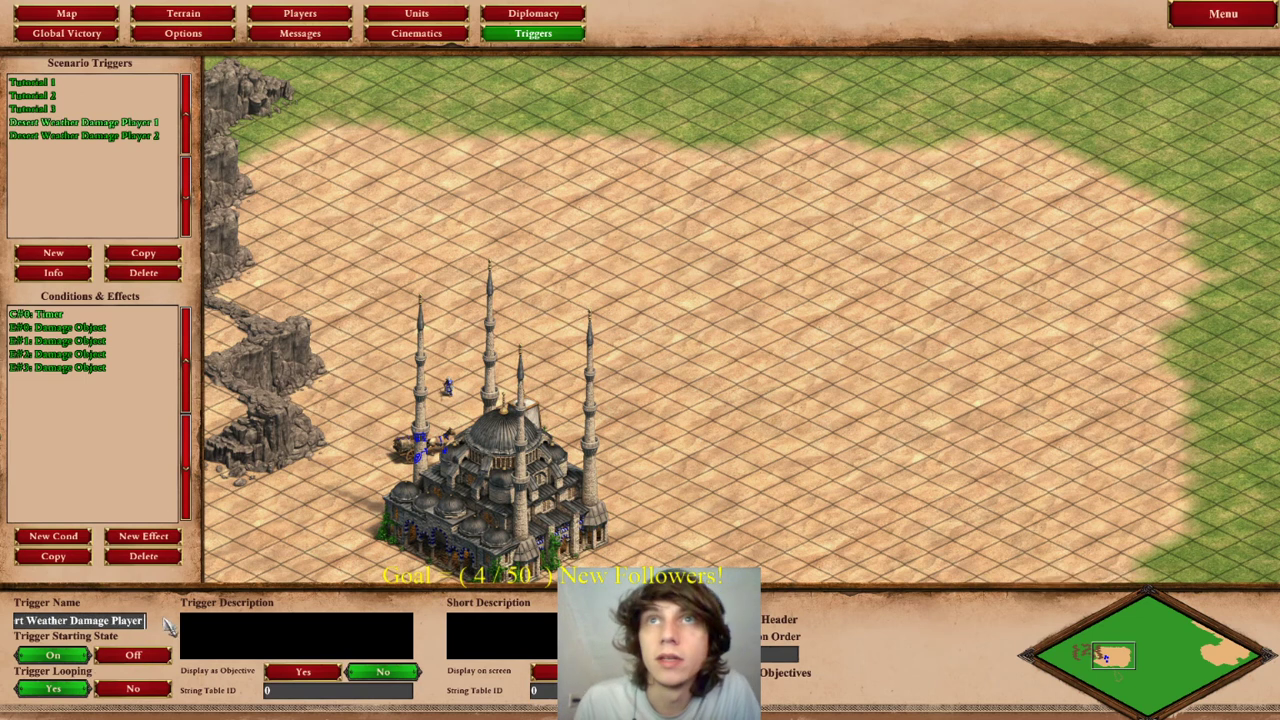
- Set the quantity to 1000 in the Civilian Damage Object effect of the Desert Weather Damage Player 2 trigger
{"action": "left_click", "coordinate": [134, 137]}
{"action": "left_click", "coordinate": [105, 329]}
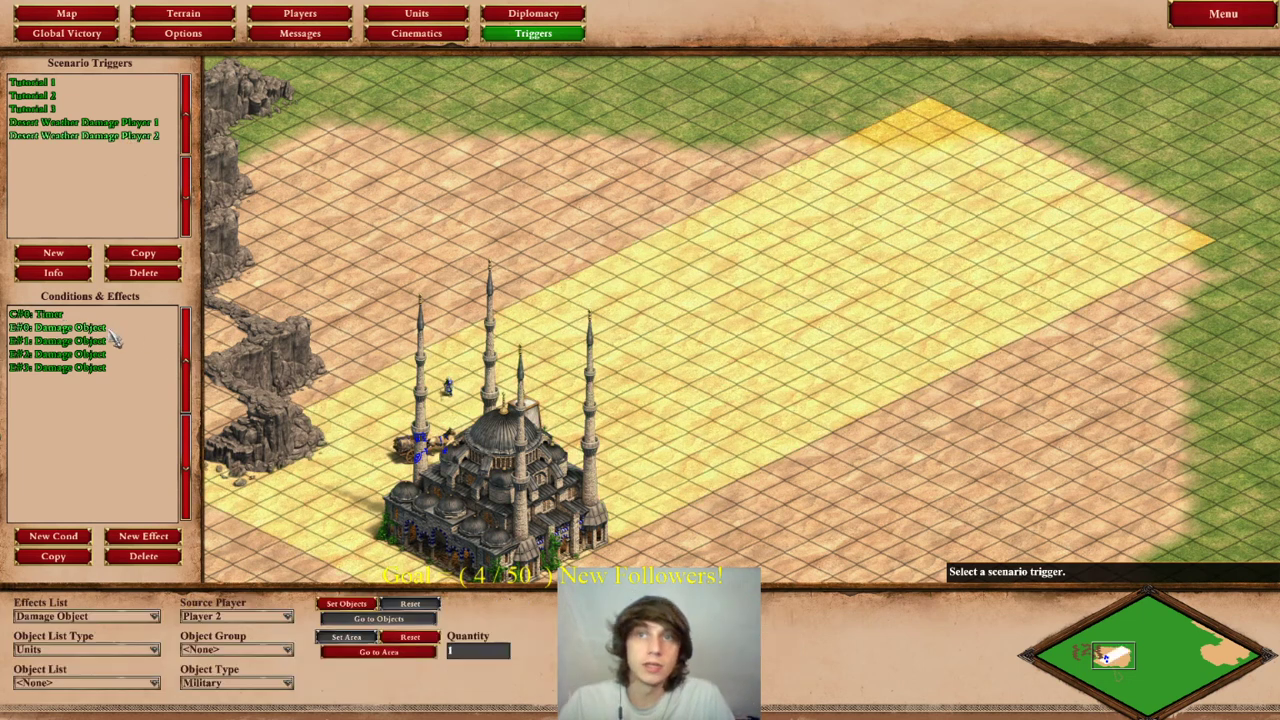
{"action": "left_click", "coordinate": [152, 618]}
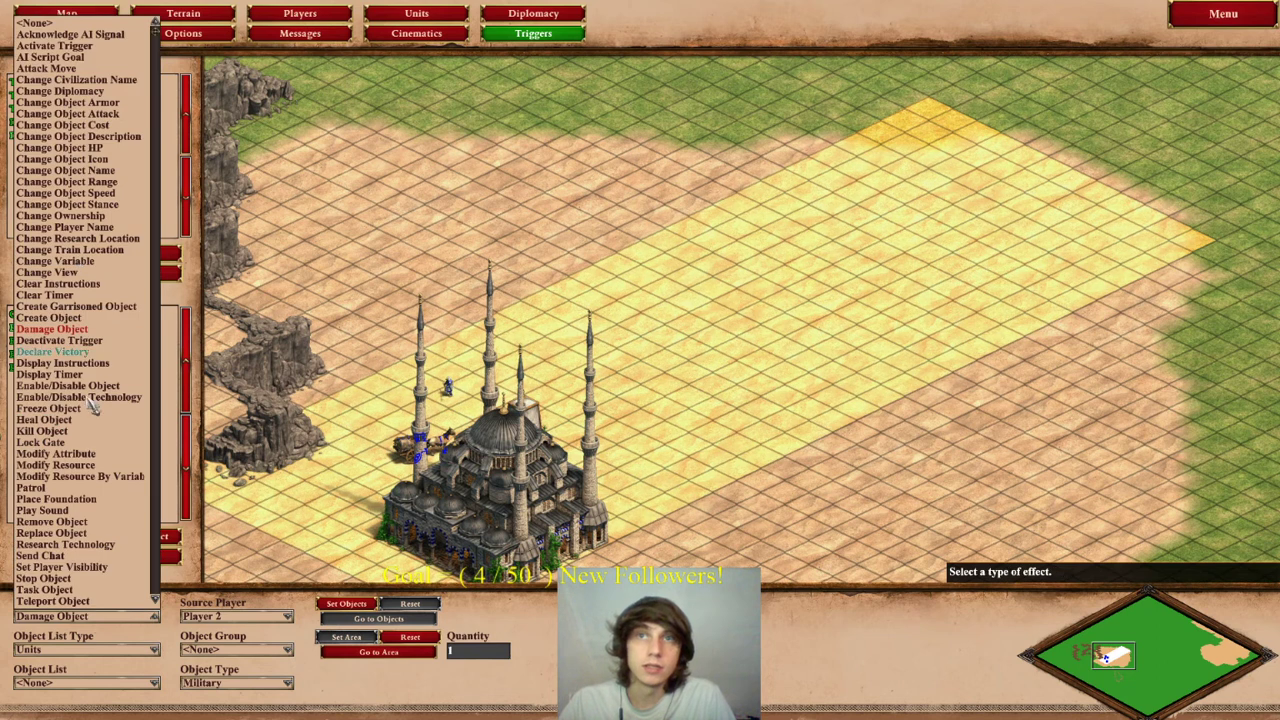
{"action": "left_click", "coordinate": [52, 329]}
{"action": "left_click", "coordinate": [92, 340]}
{"action": "left_click", "coordinate": [88, 340]}
{"action": "left_click", "coordinate": [470, 652]}
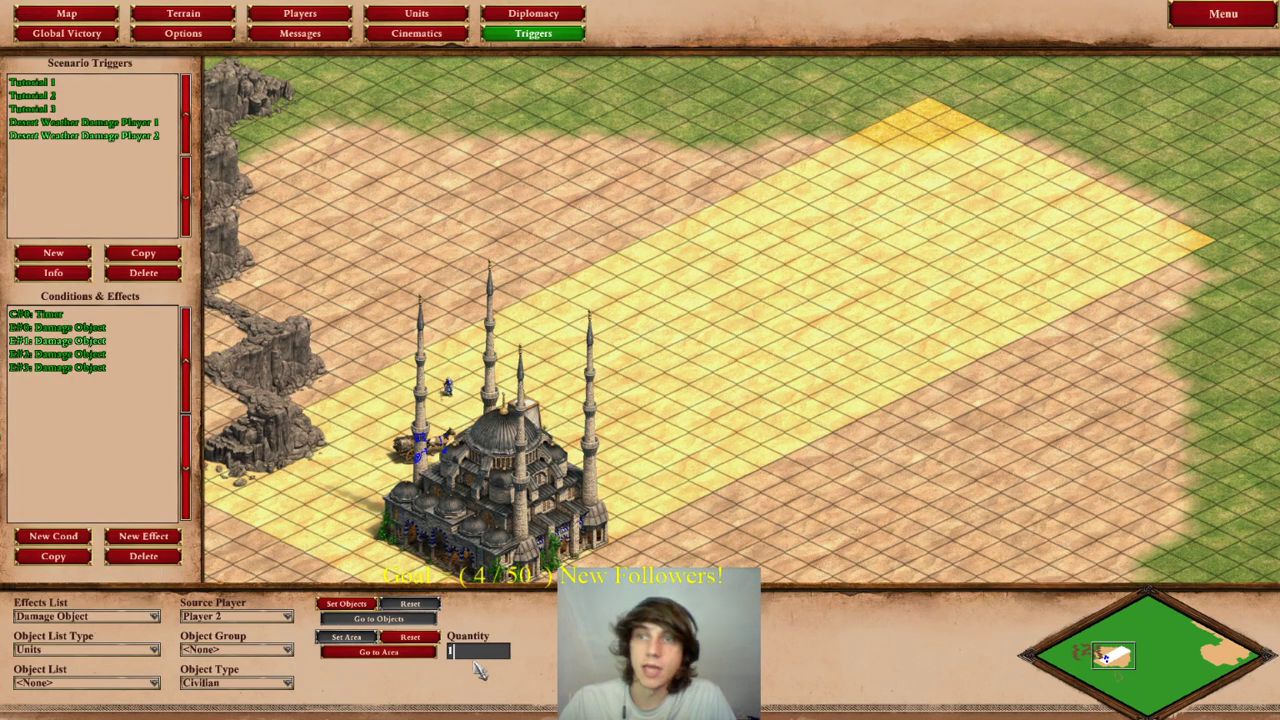
{"action": "type", "text": "100"}
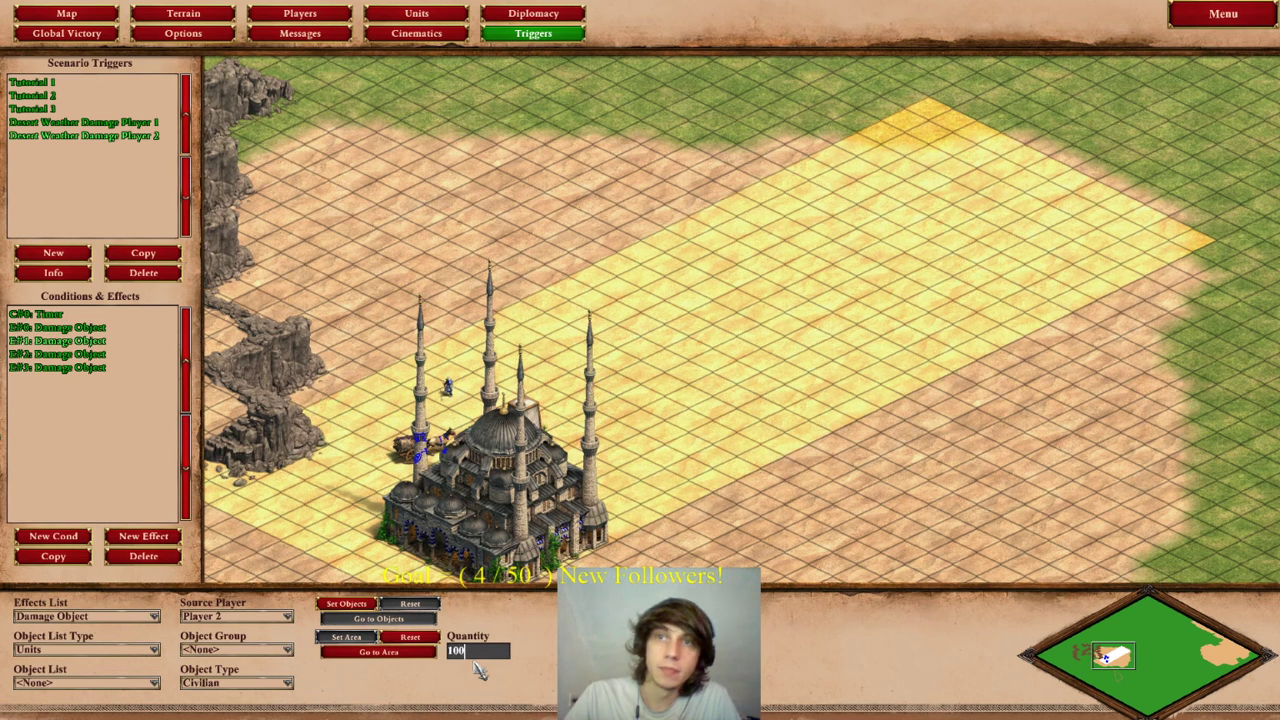
{"action": "type", "text": "0"}
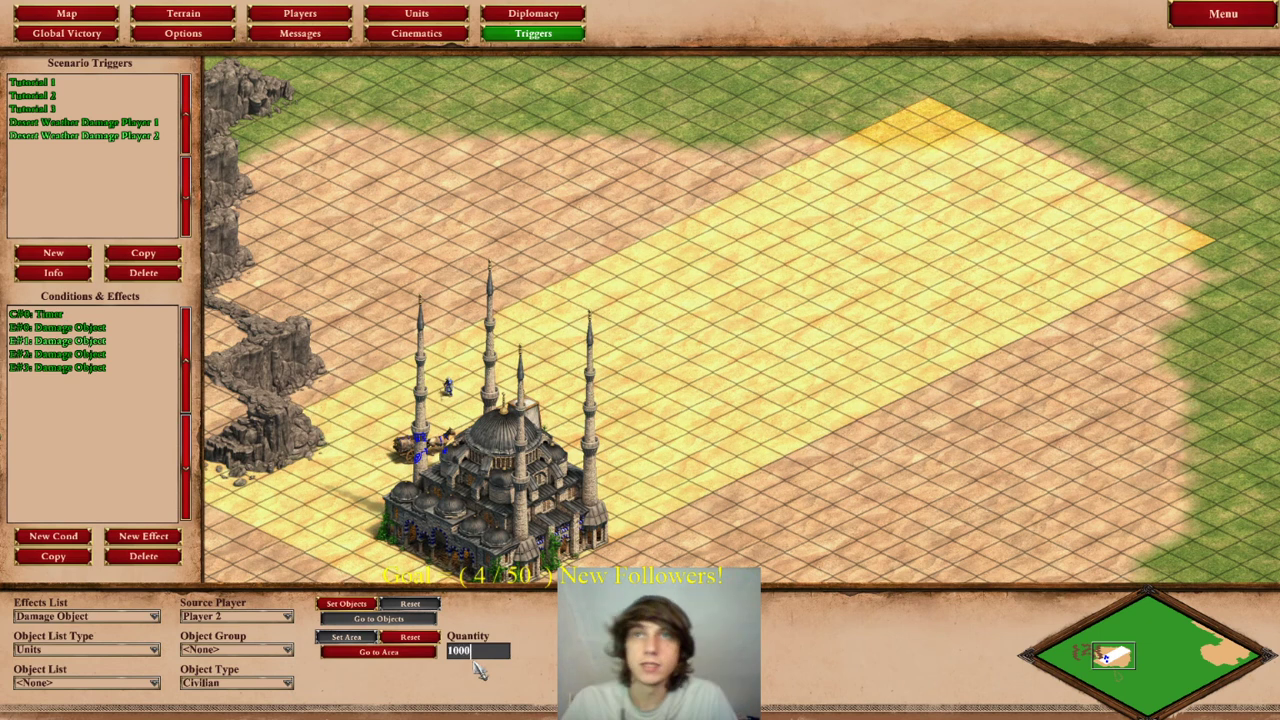
{"action": "left_click", "coordinate": [115, 124]}
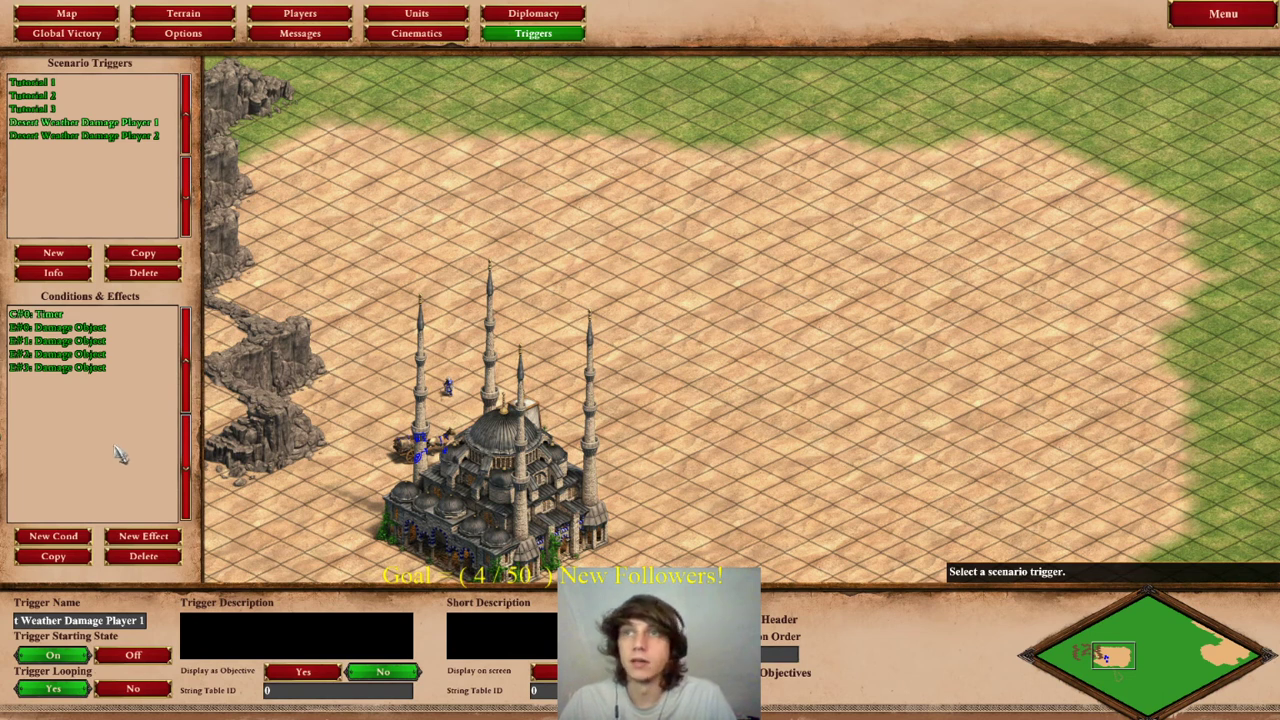
{"action": "left_click", "coordinate": [135, 537]}
{"action": "left_click", "coordinate": [88, 616]}
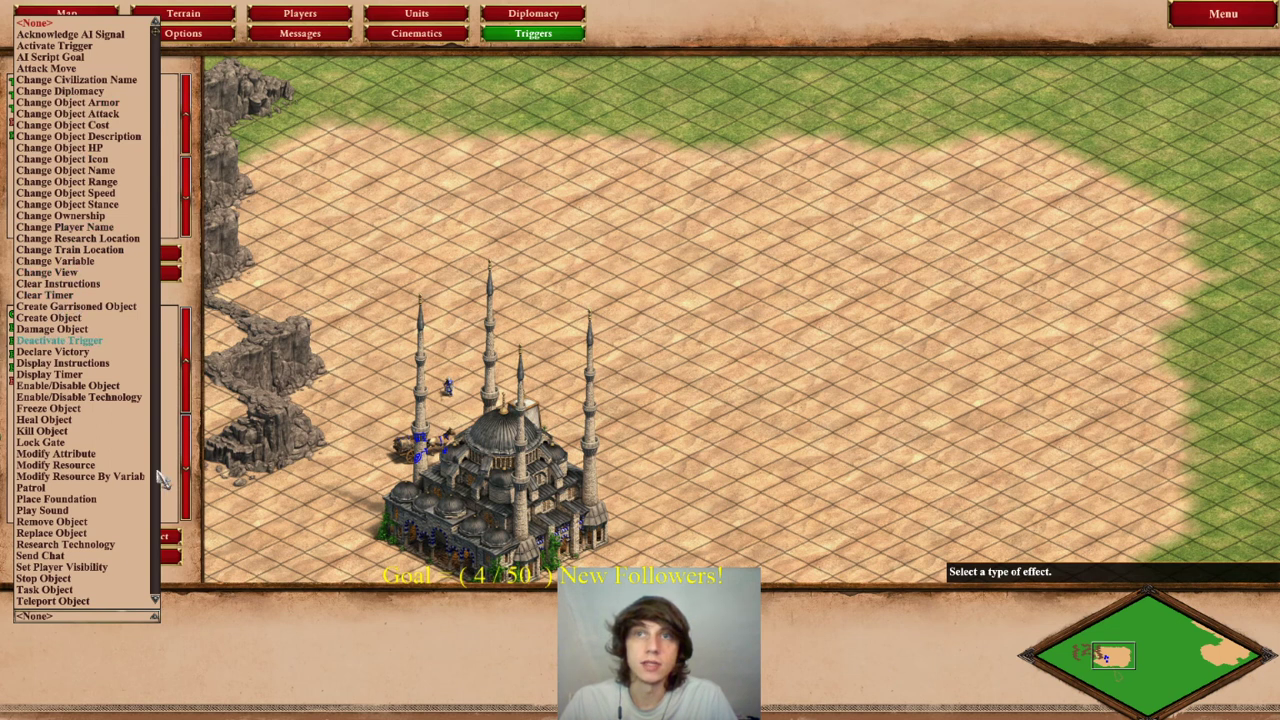
{"action": "left_click", "coordinate": [222, 652]}
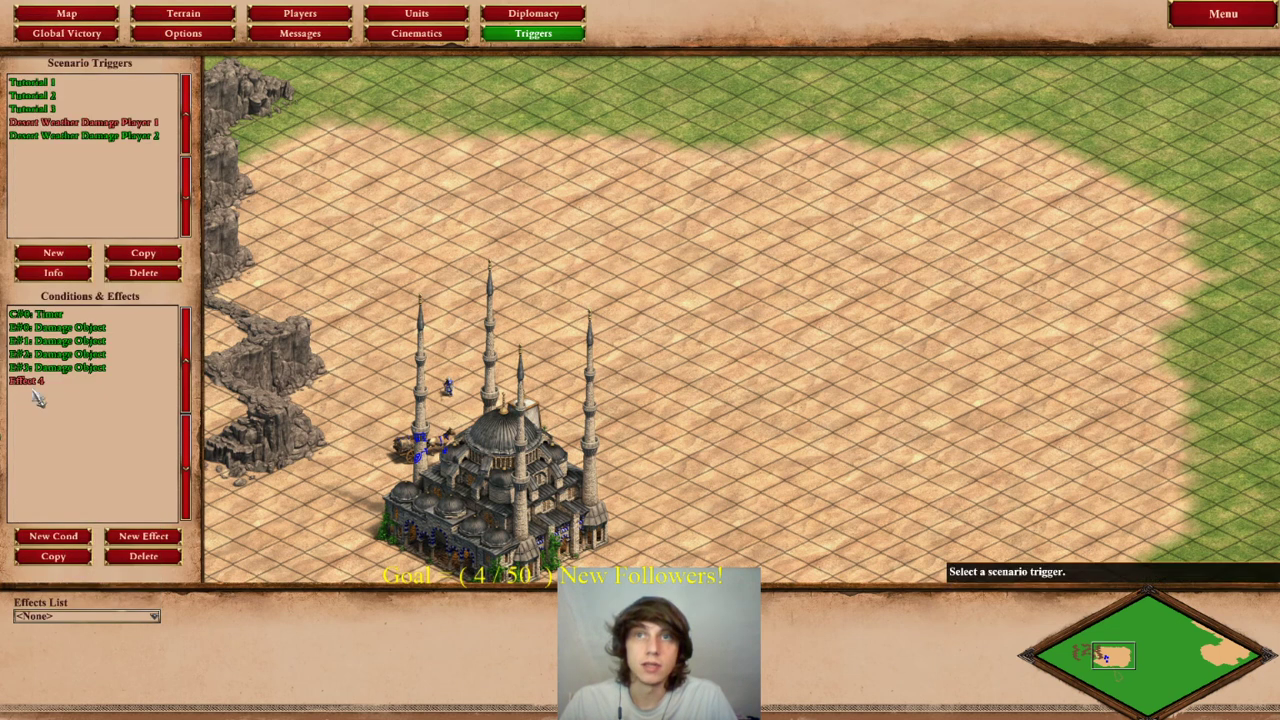
{"action": "left_click", "coordinate": [118, 557]}
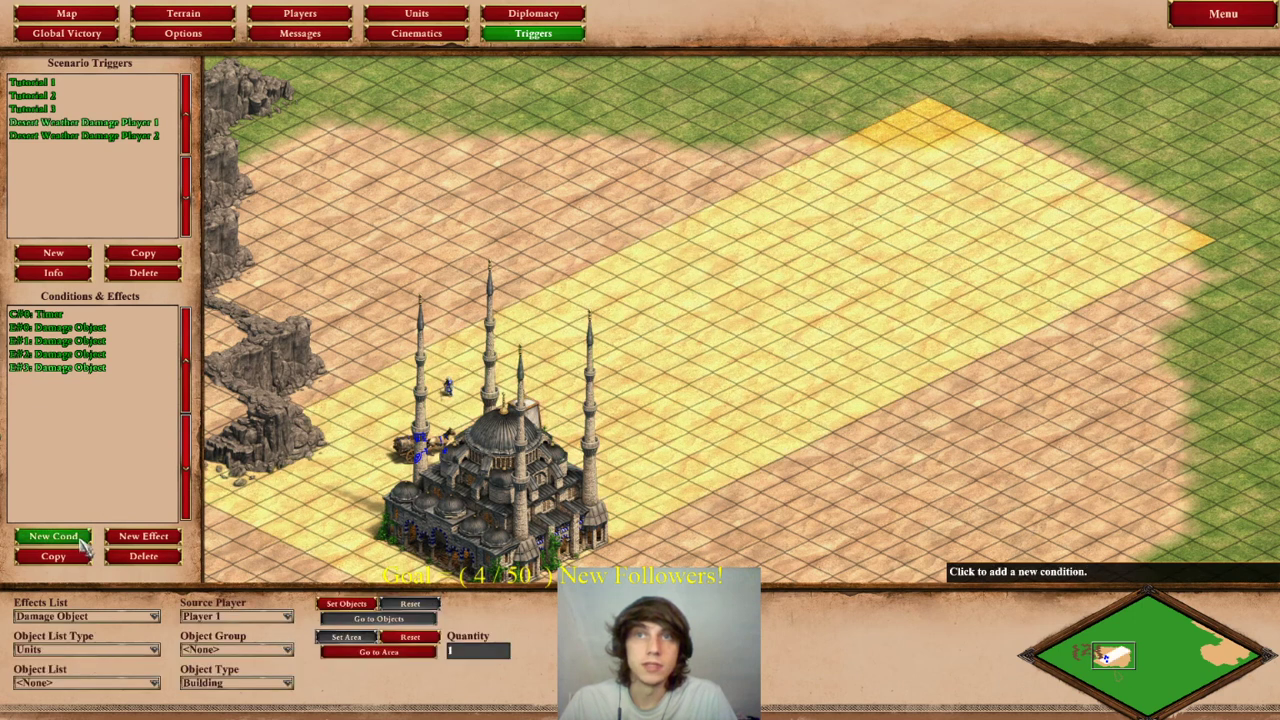
- Add a Chance condition with a quantity of 20 to the Desert Weather Damage Player 1 trigger
{"action": "left_click", "coordinate": [80, 537]}
{"action": "left_click", "coordinate": [112, 617]}
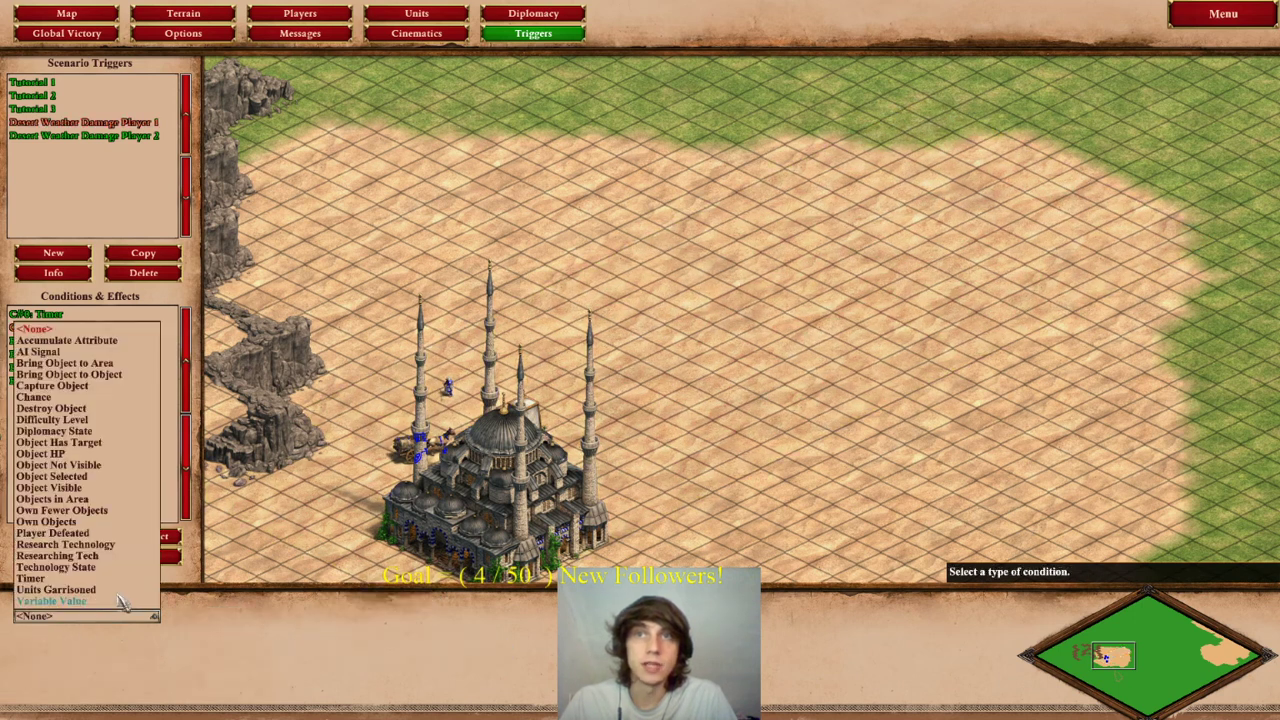
{"action": "left_click", "coordinate": [50, 410]}
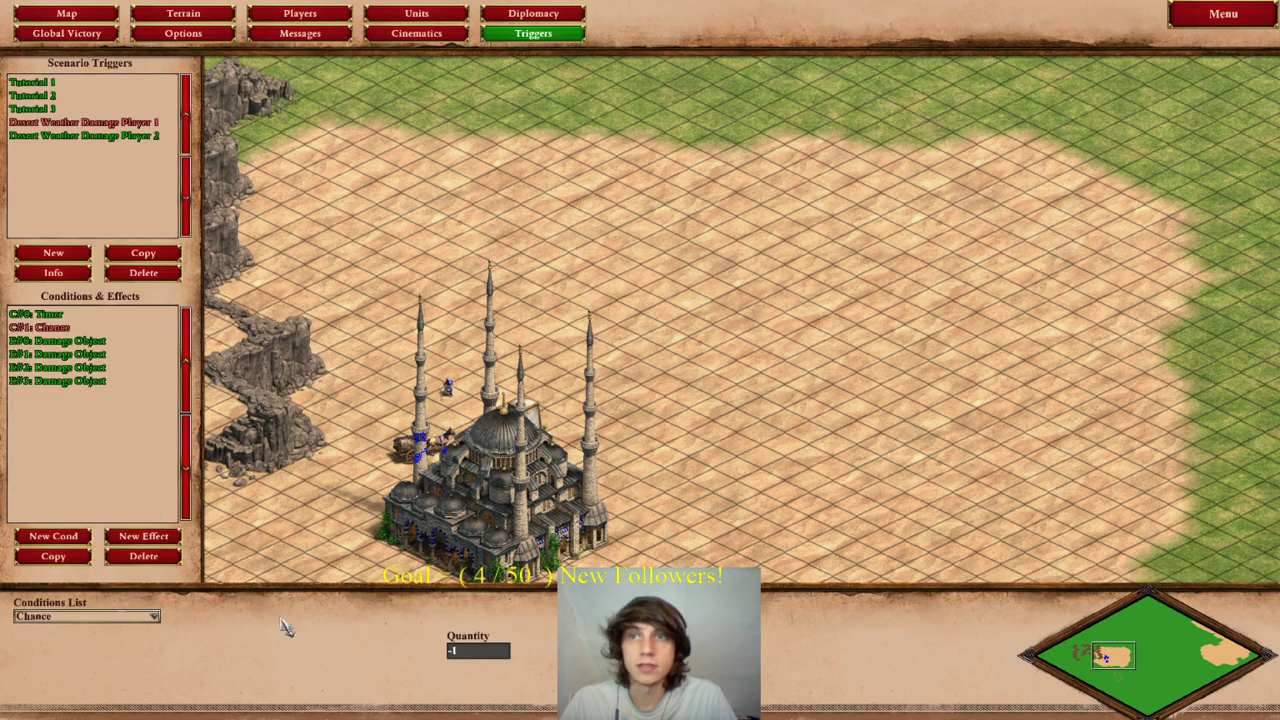
{"action": "left_click", "coordinate": [478, 651]}
{"action": "type", "text": "20"}
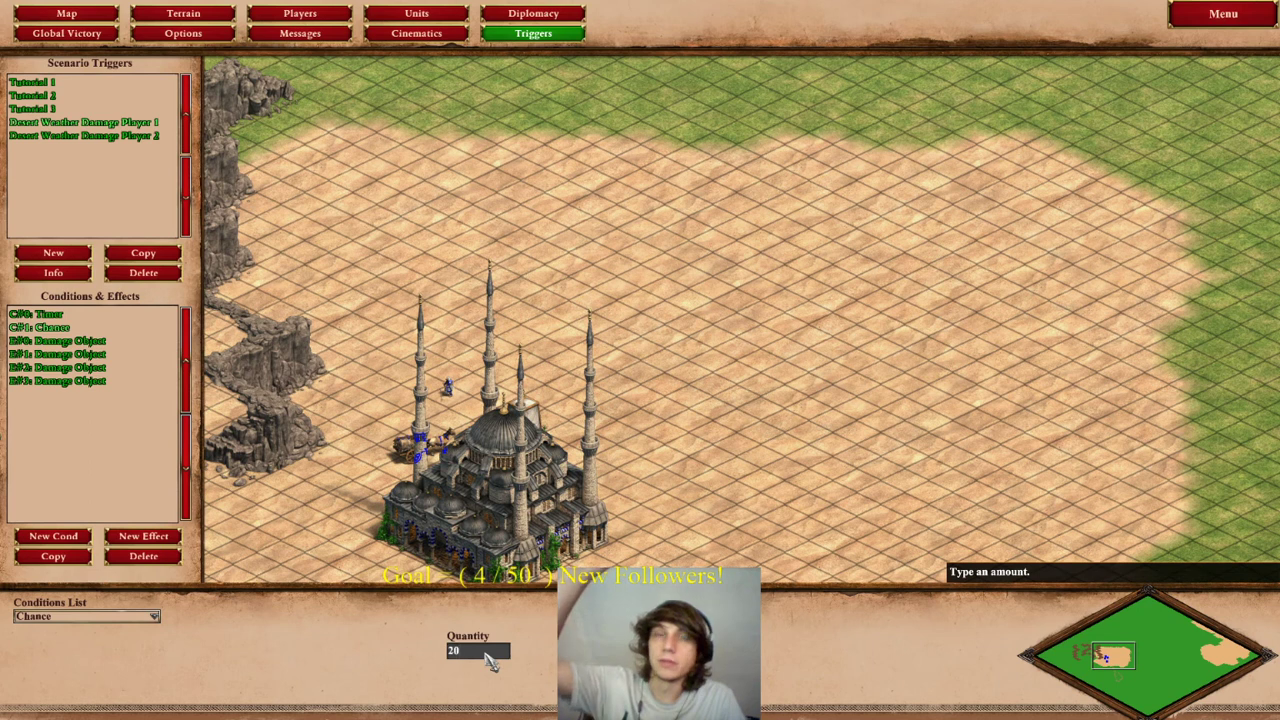